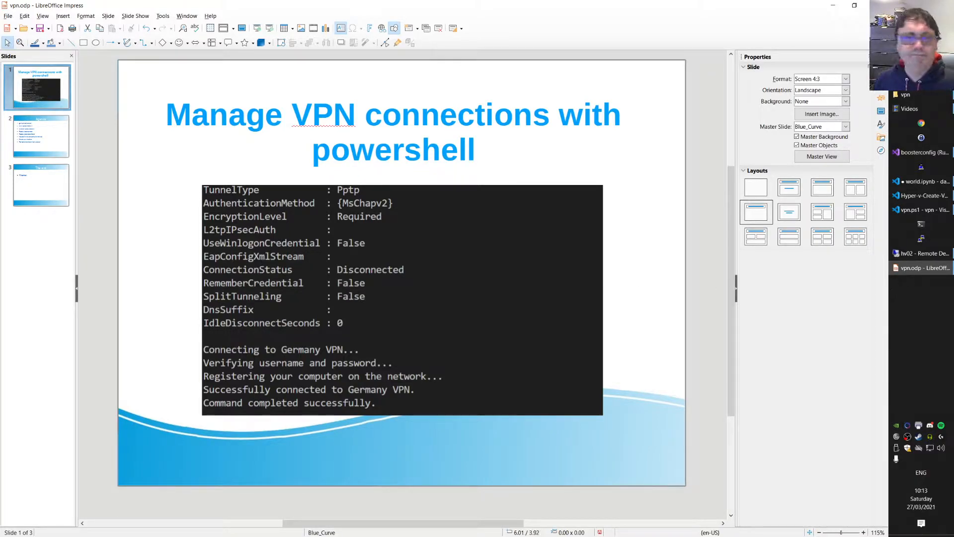
Step: Show the Agenda slide from the Slides pane
left_click(54, 136)
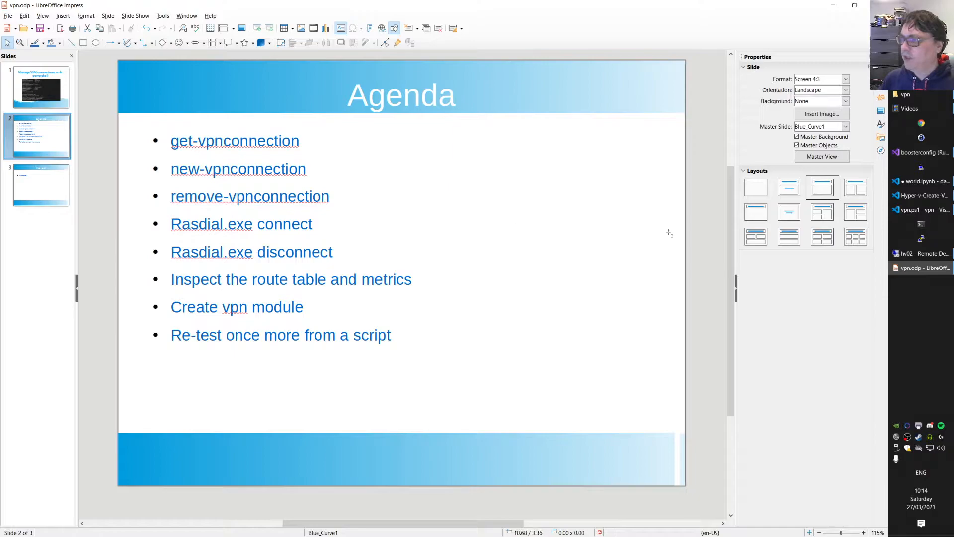
Step: Bring up vpn.ps1 with the Explorer sidebar hidden and the connect-vpn body expanded
left_click(925, 210)
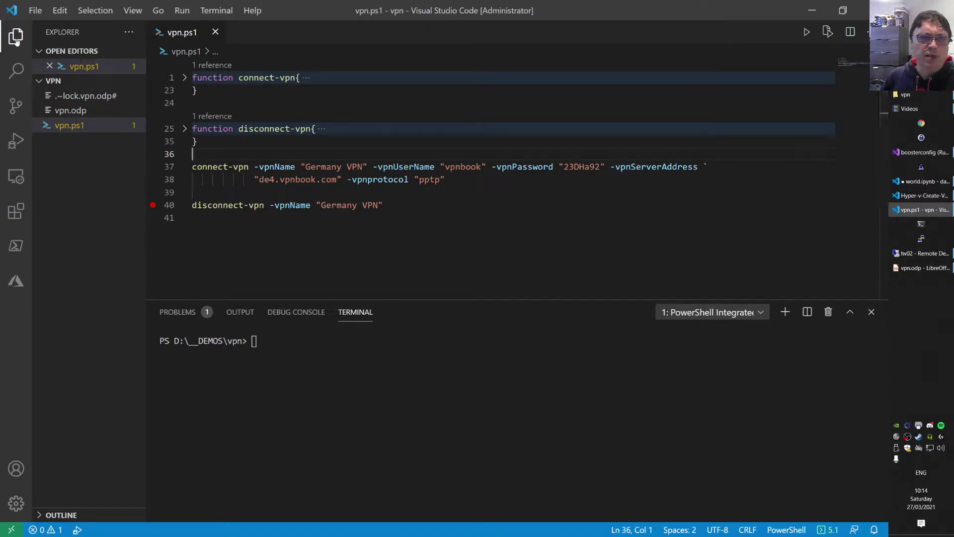
mouse_move(84, 67)
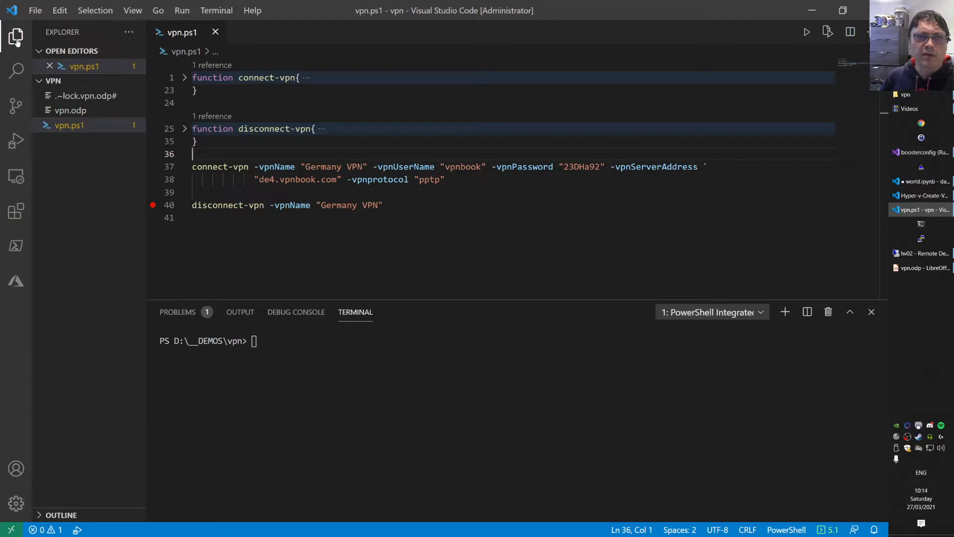
left_click(15, 35)
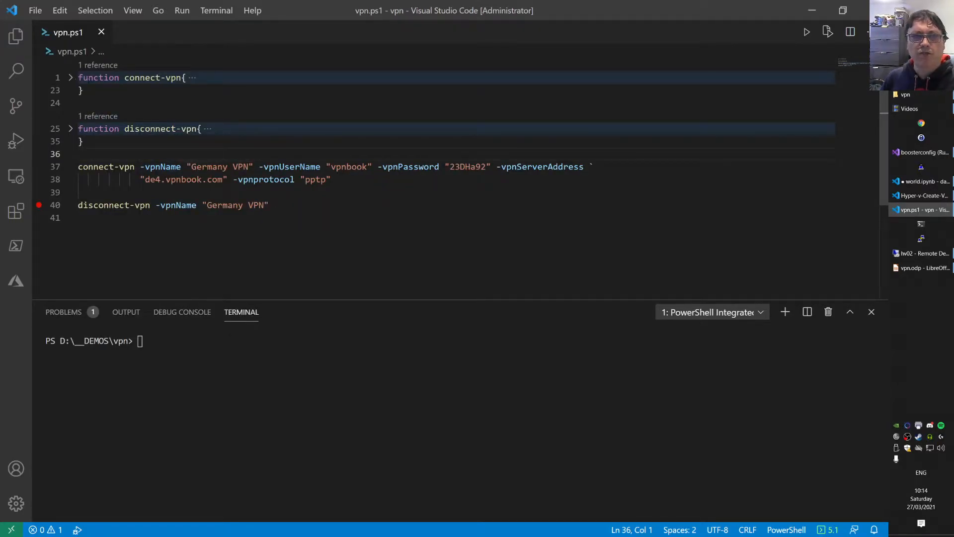
left_click(71, 77)
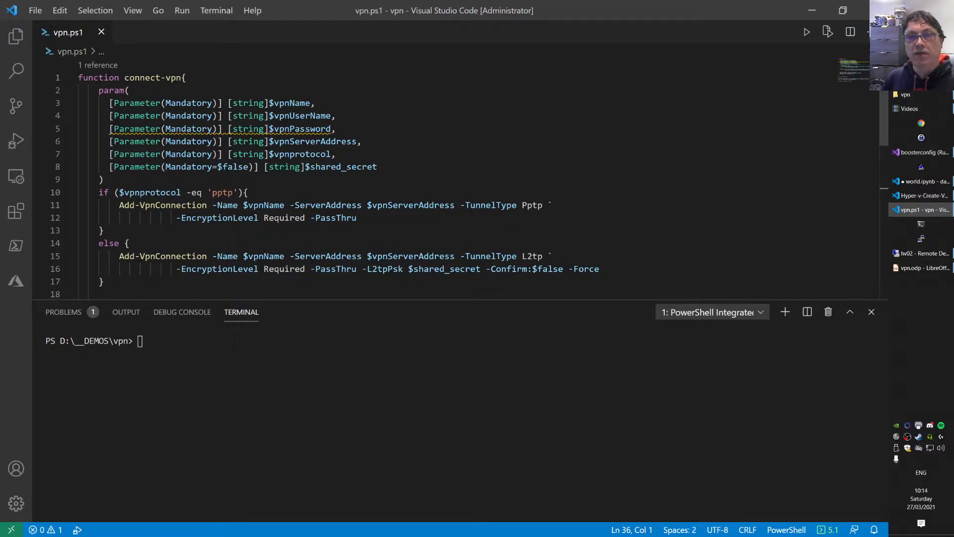
Step: Highlight the vpnName, vpnUserName, vpnPassword, vpnServerAddress and vpnprotocol parameters with the pptp and L2tp values
double_click(291, 103)
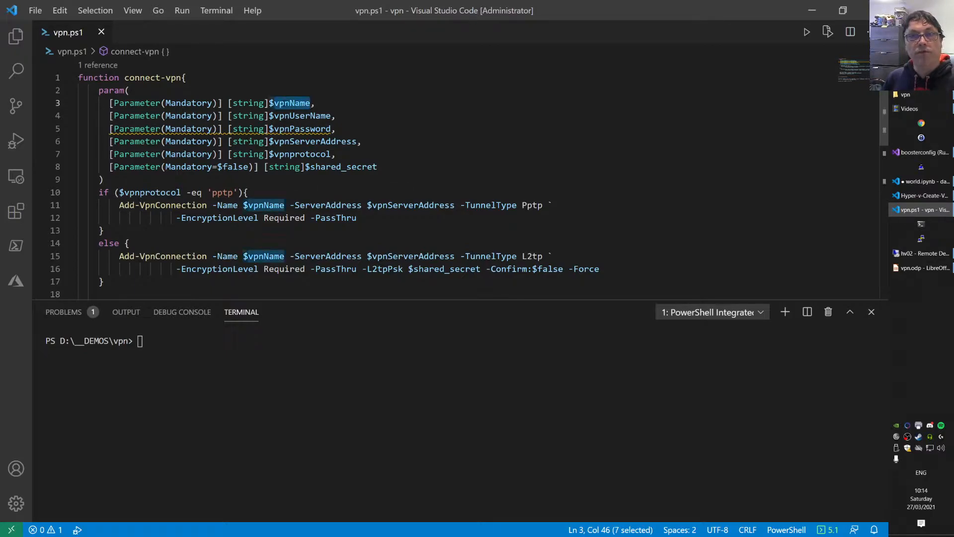
double_click(298, 116)
double_click(299, 128)
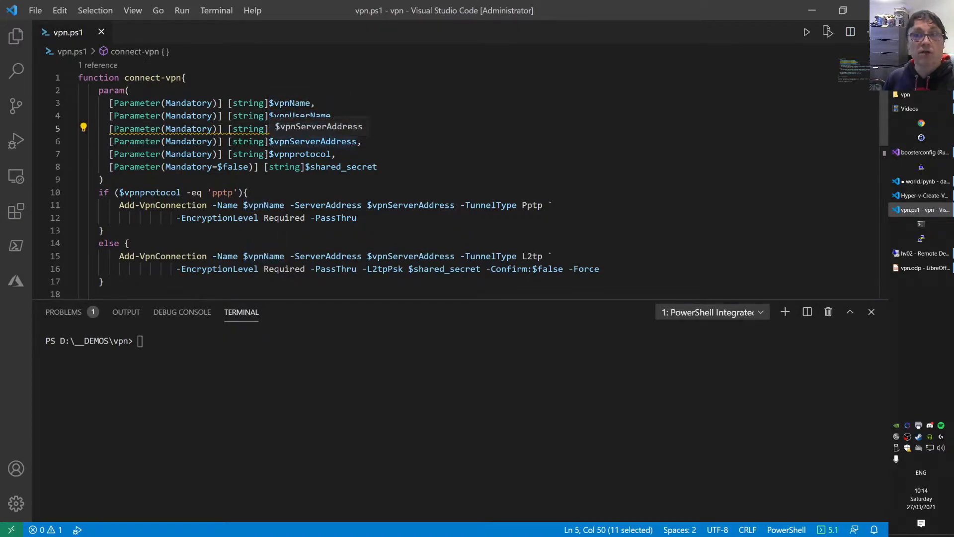
double_click(313, 141)
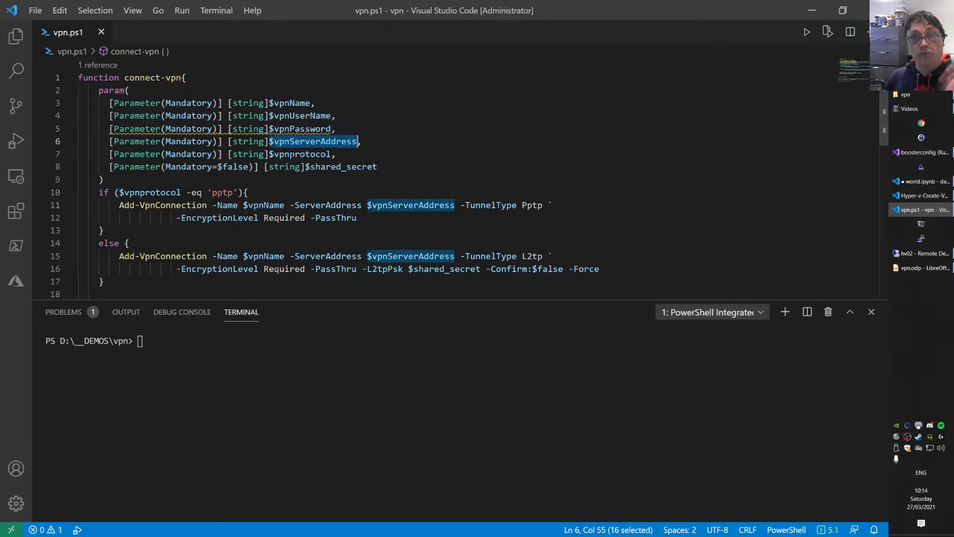
double_click(302, 153)
double_click(221, 192)
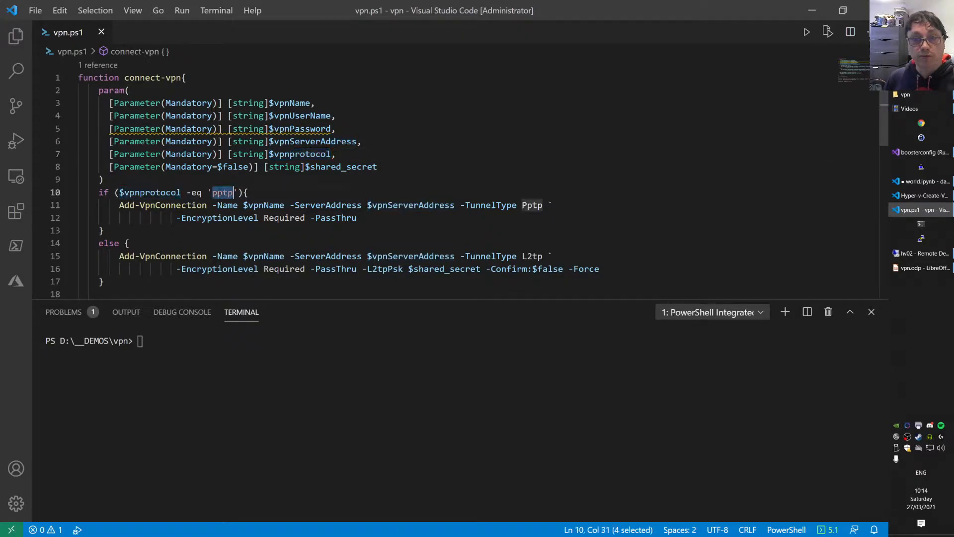
double_click(533, 255)
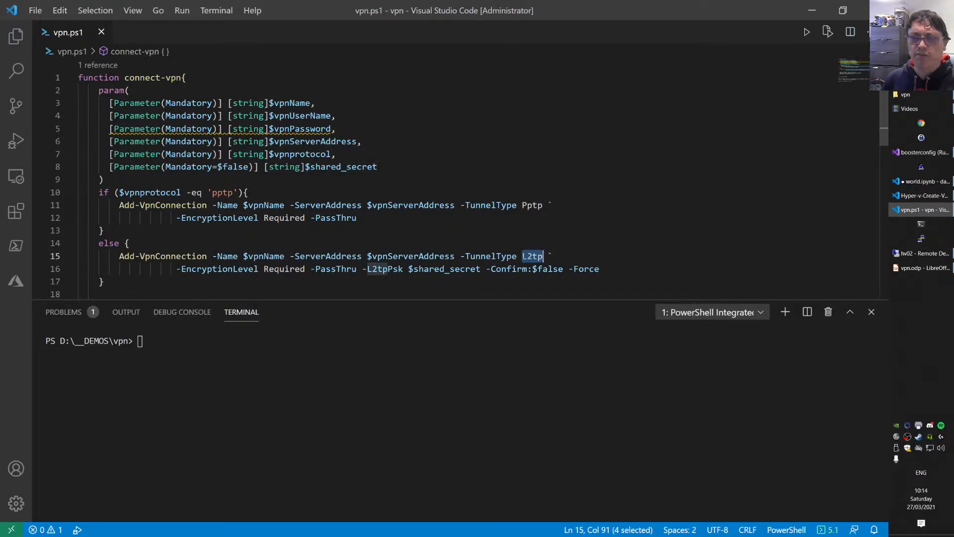
Step: Highlight the mandatory shared_secret usage in the L2tp branch, the pptp value and the three rasdial lines
double_click(343, 166)
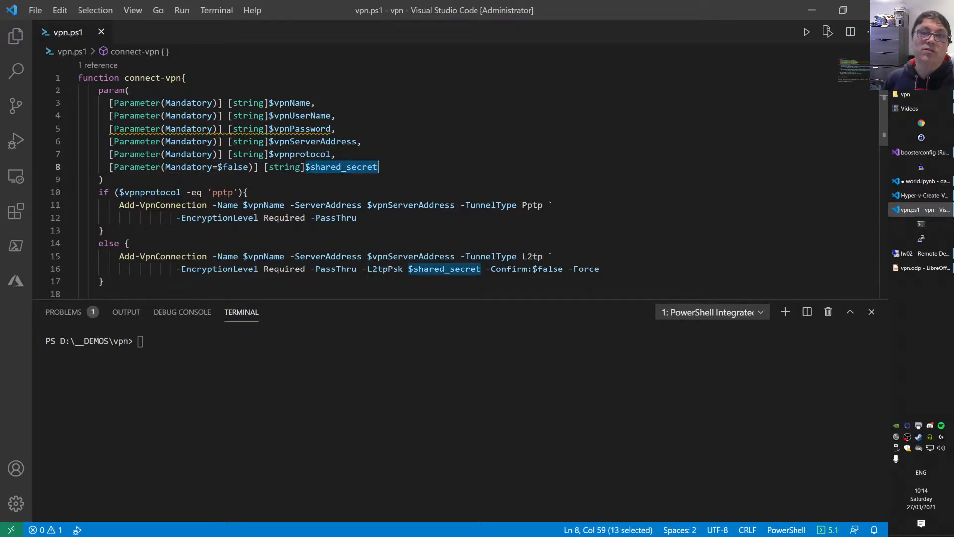
double_click(189, 166)
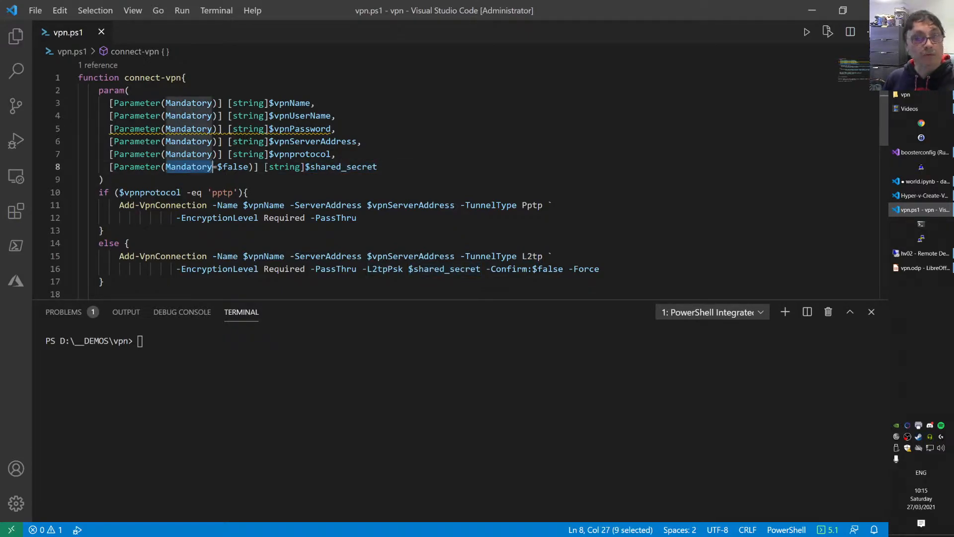
double_click(300, 153)
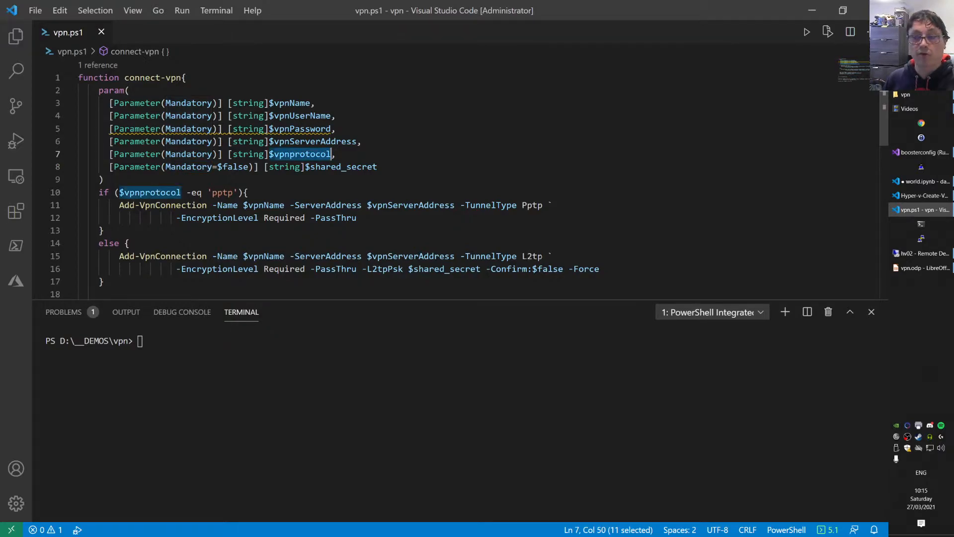
left_click(132, 243)
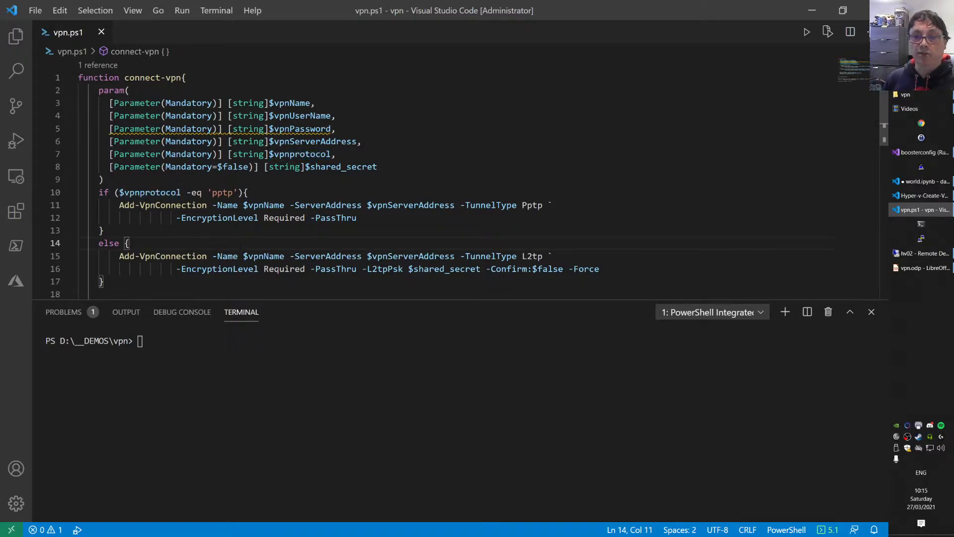
double_click(444, 268)
scroll(350, 180, "down", 3)
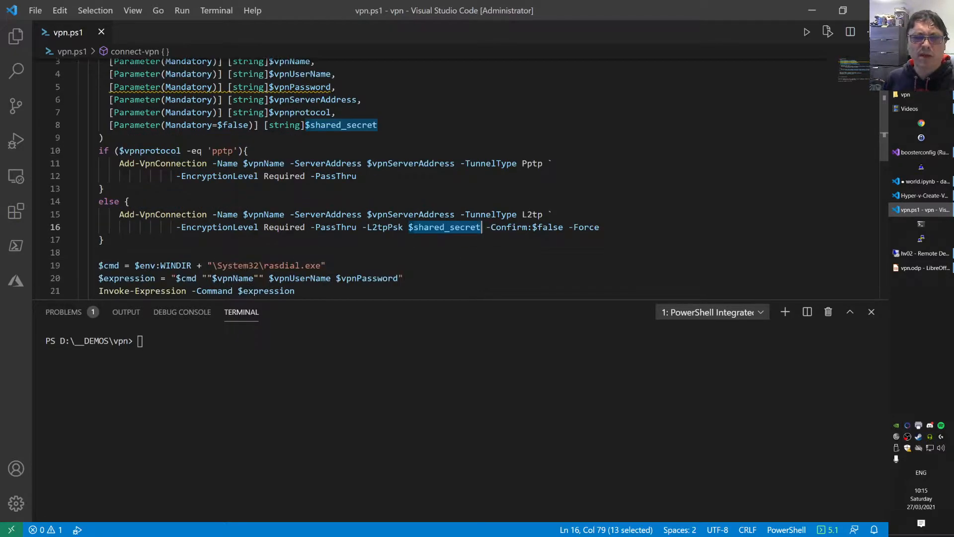
double_click(223, 151)
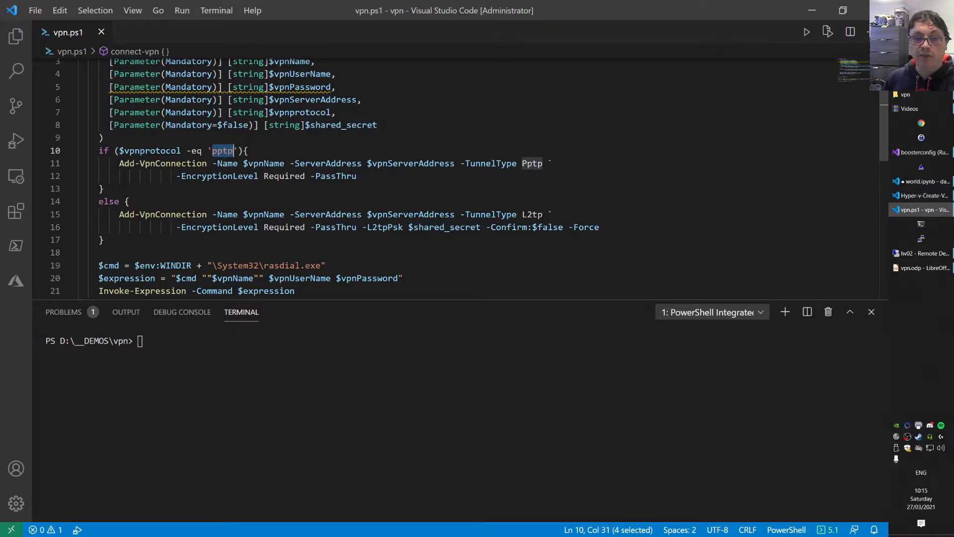
scroll(352, 180, "down", 3)
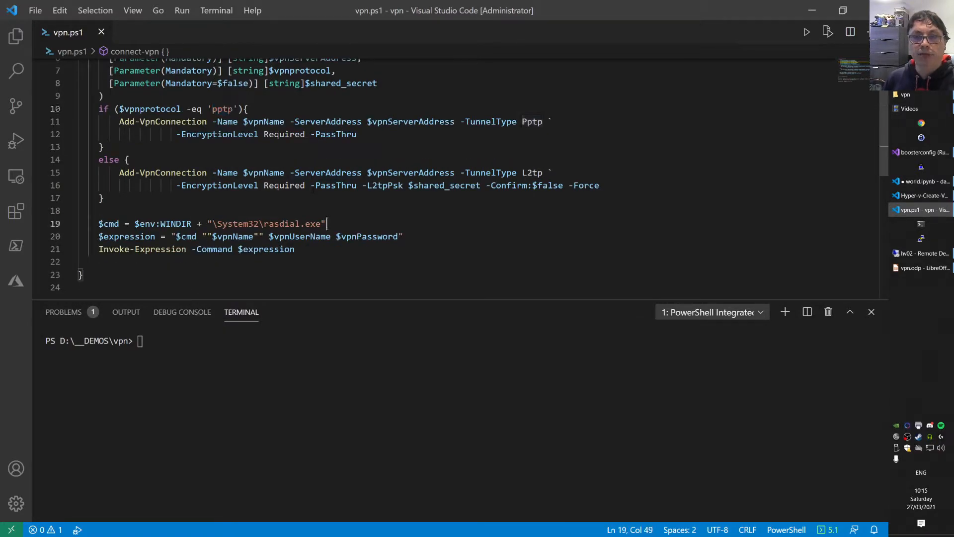
mouse_move(98, 224)
left_mouse_down()
mouse_move(321, 236)
mouse_move(298, 250)
left_mouse_up()
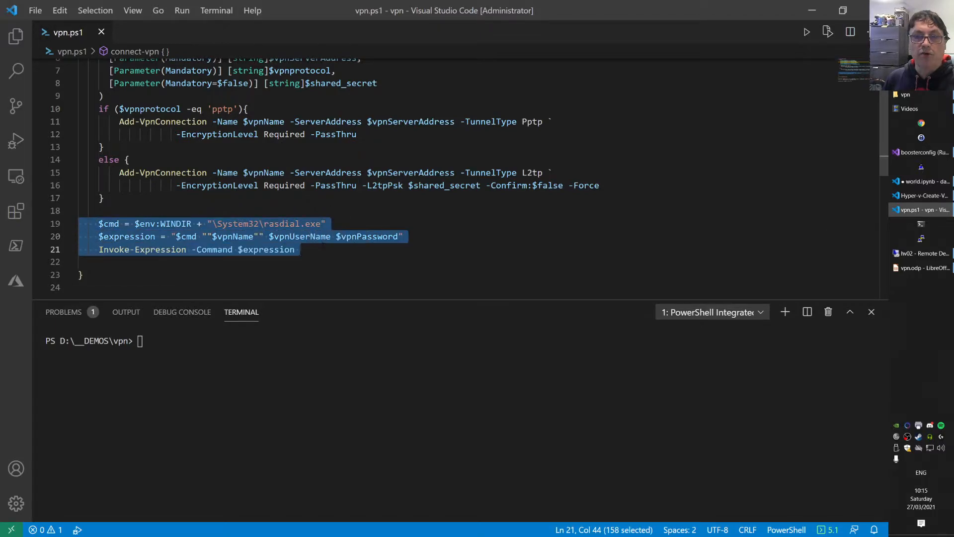
scroll(299, 249, "up", 3)
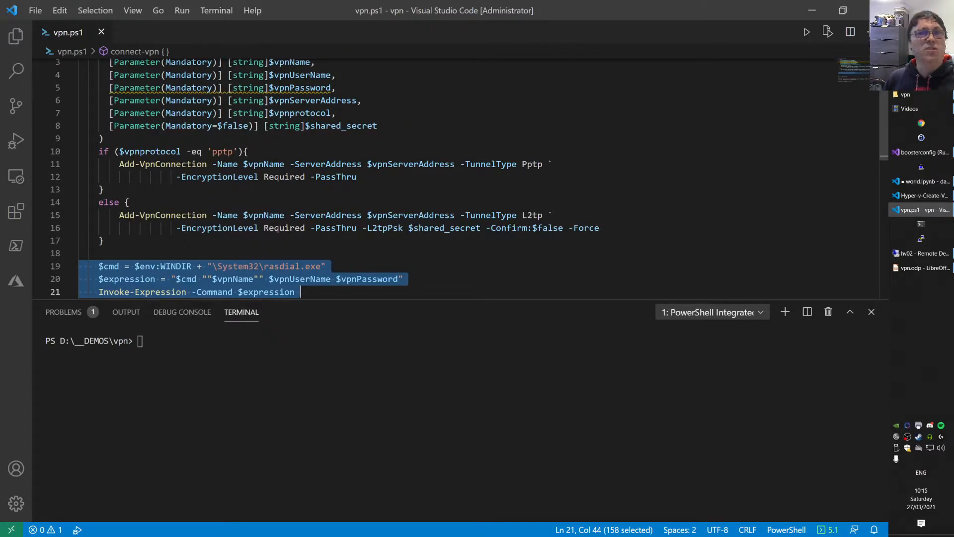
scroll(298, 223, "up", 3)
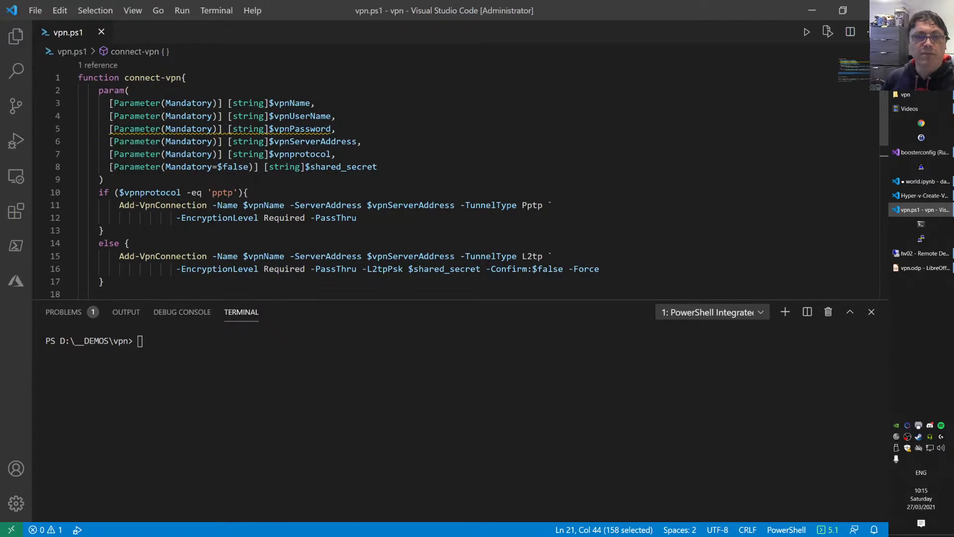
left_click(71, 78)
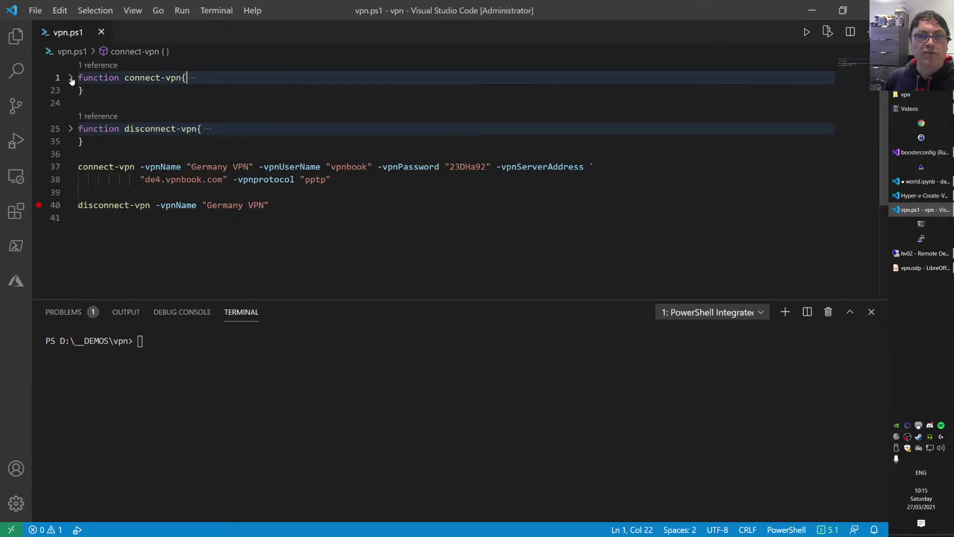
left_click(71, 128)
scroll(298, 186, "down", 1)
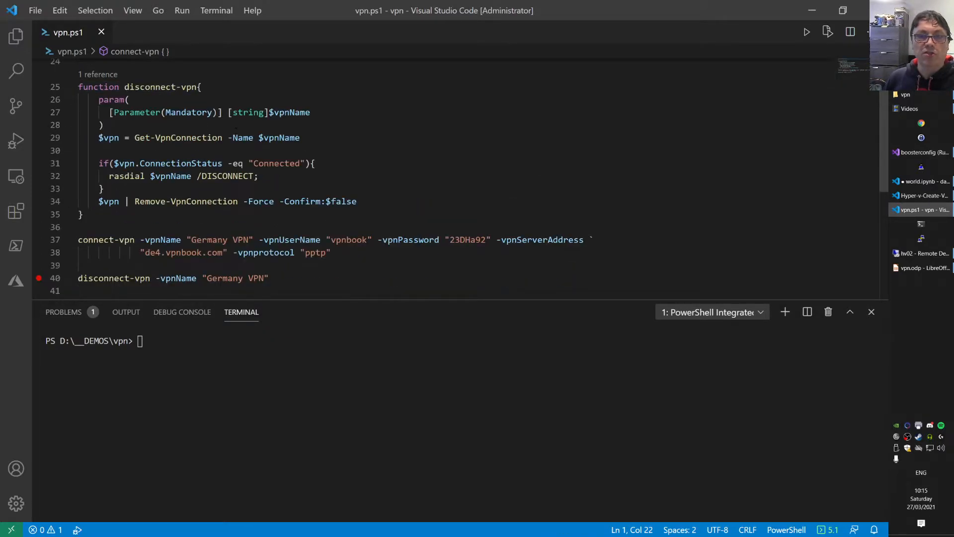
double_click(289, 113)
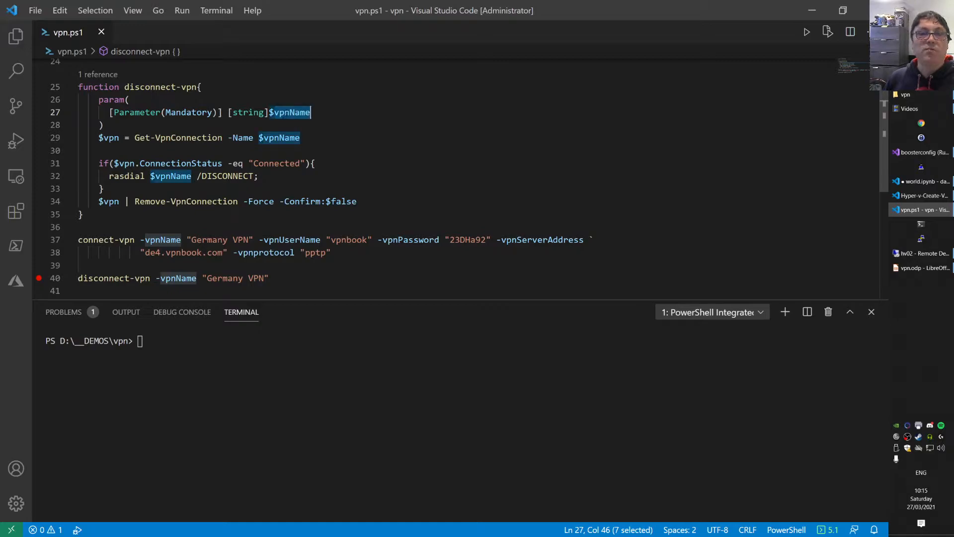
mouse_move(98, 137)
left_mouse_down()
mouse_move(105, 189)
mouse_move(358, 201)
left_mouse_up()
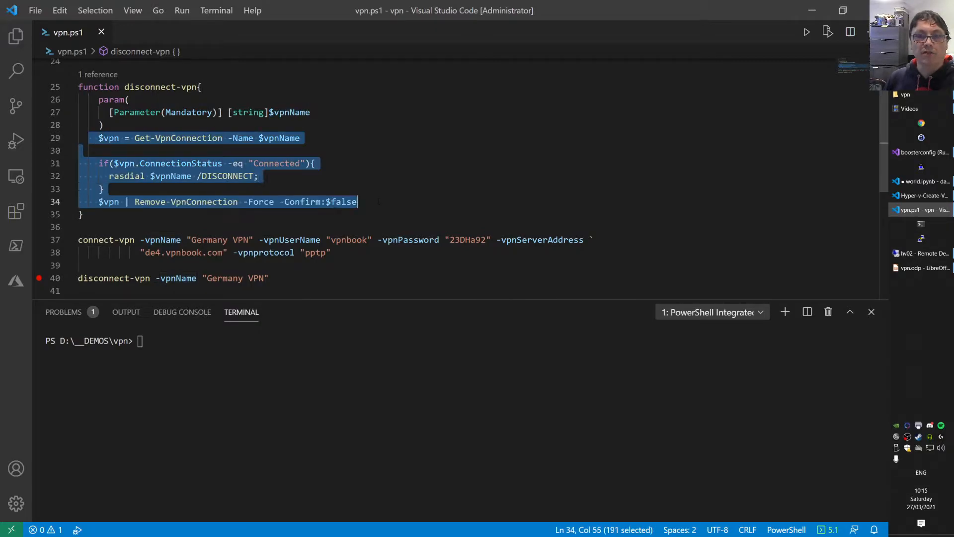
left_click(358, 201)
left_click_drag(280, 201, 359, 201)
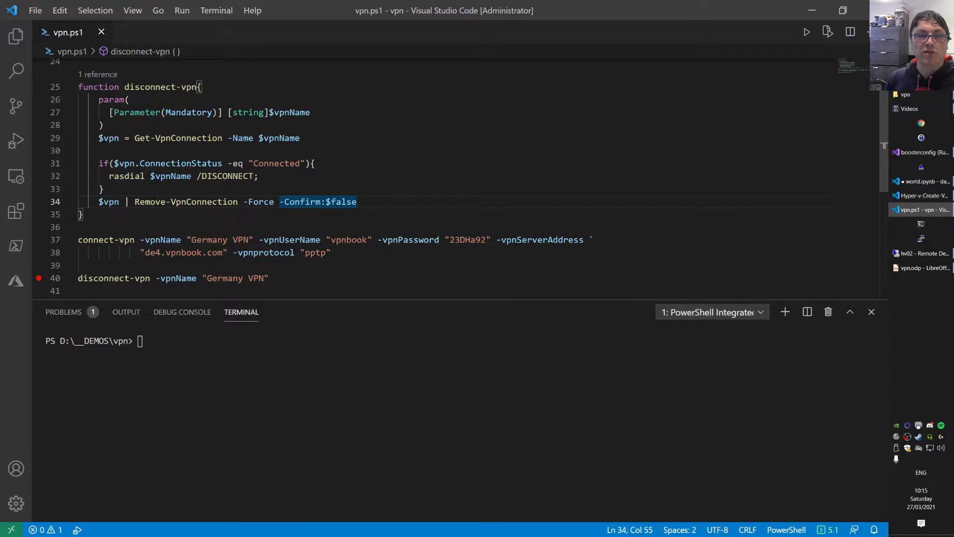
left_click(70, 88)
mouse_move(105, 125)
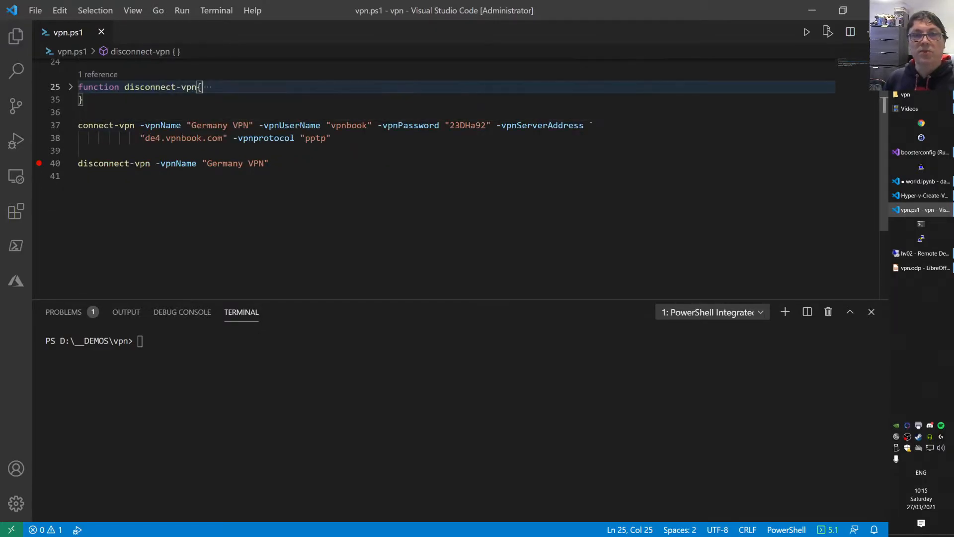
Step: Run Get-VpnConnection in the terminal, which returns no existing VPN connections
left_click(448, 138)
left_click(246, 351)
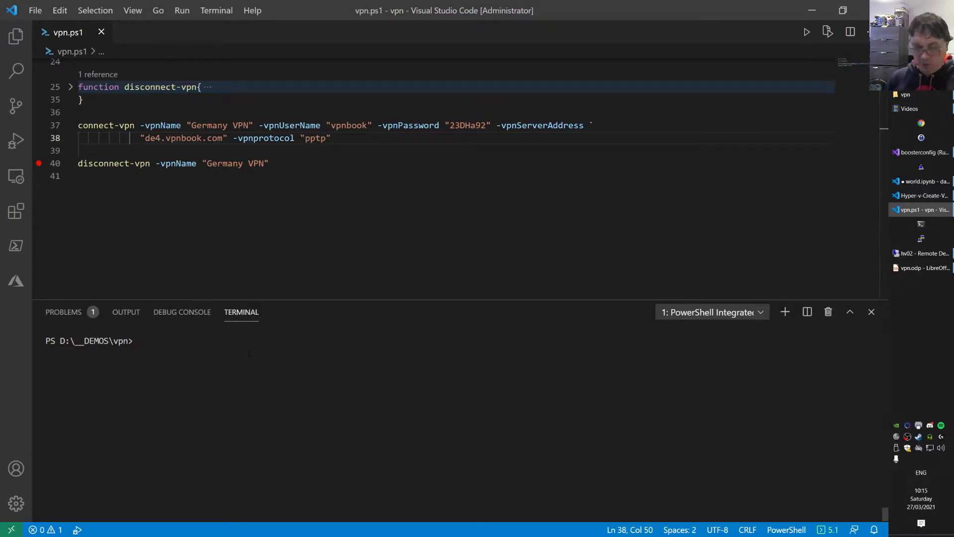
type("get-c")
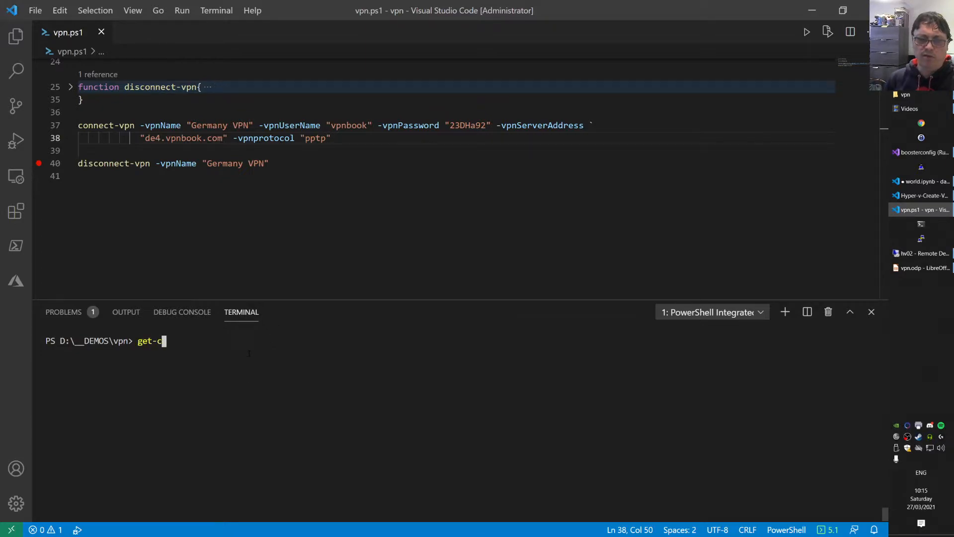
key("BackSpace")
type("vpnco")
key("Tab")
key("Return")
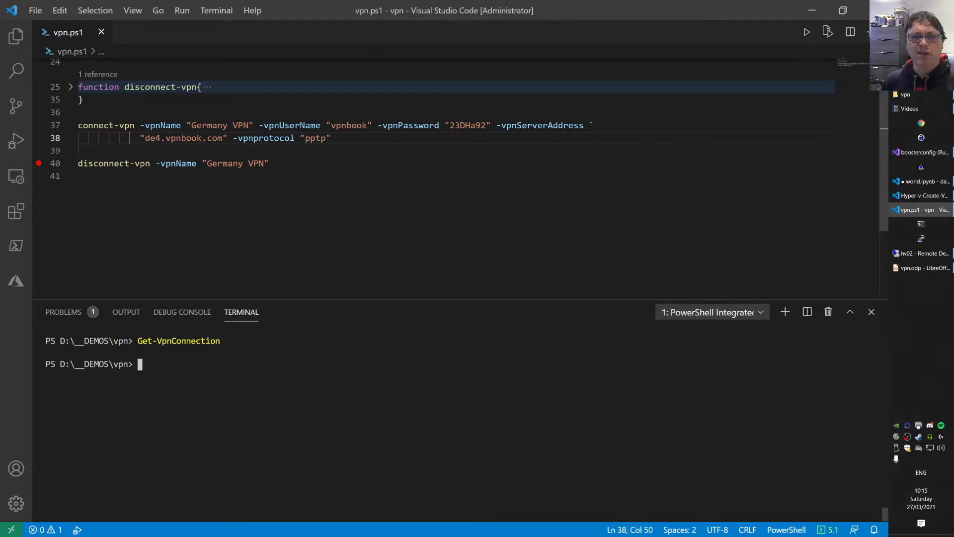
left_click(246, 150)
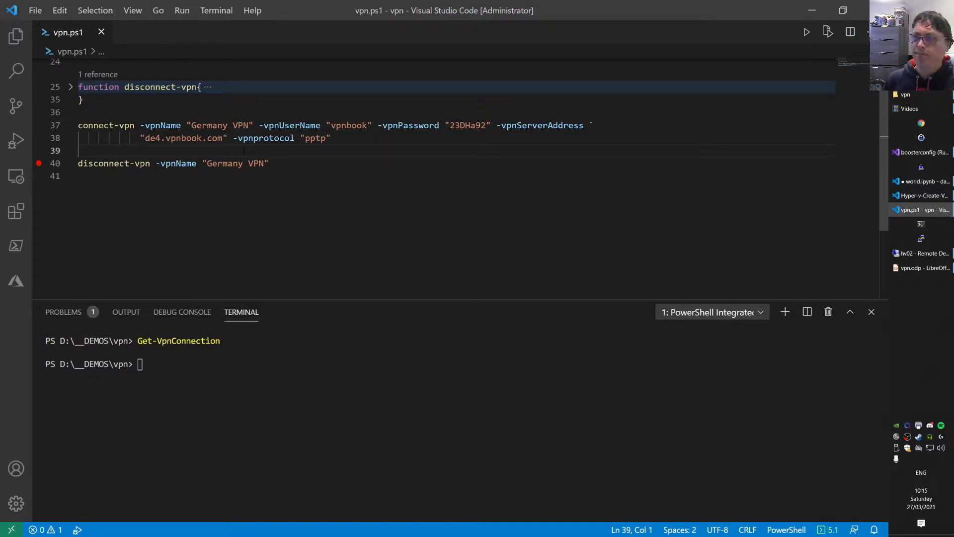
key("ctrl+plus")
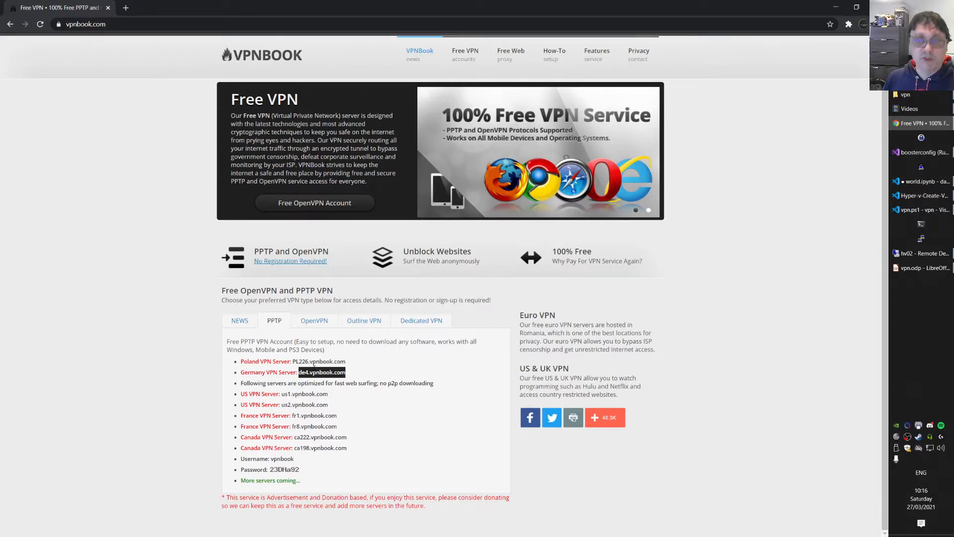
left_click(335, 381)
left_click_drag(298, 372, 346, 372)
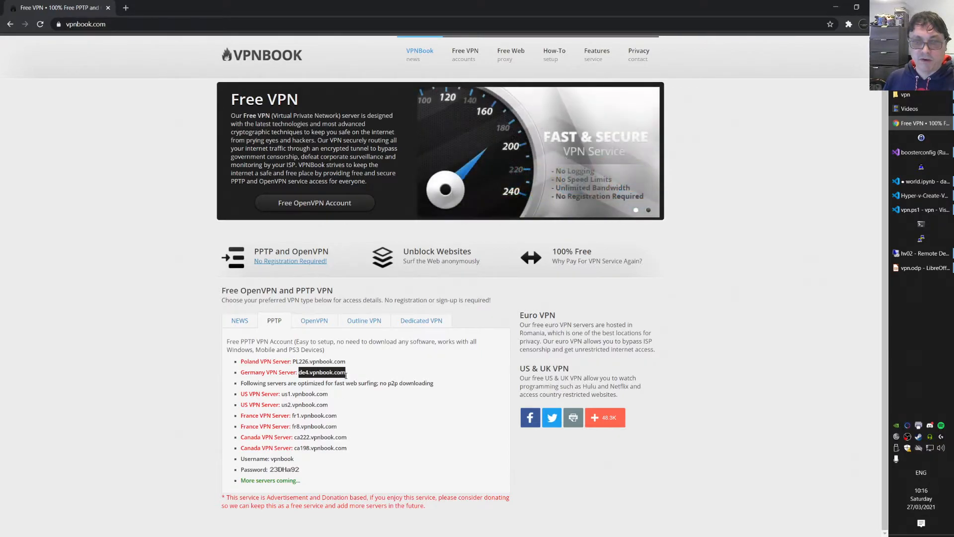
left_click_drag(271, 459, 300, 459)
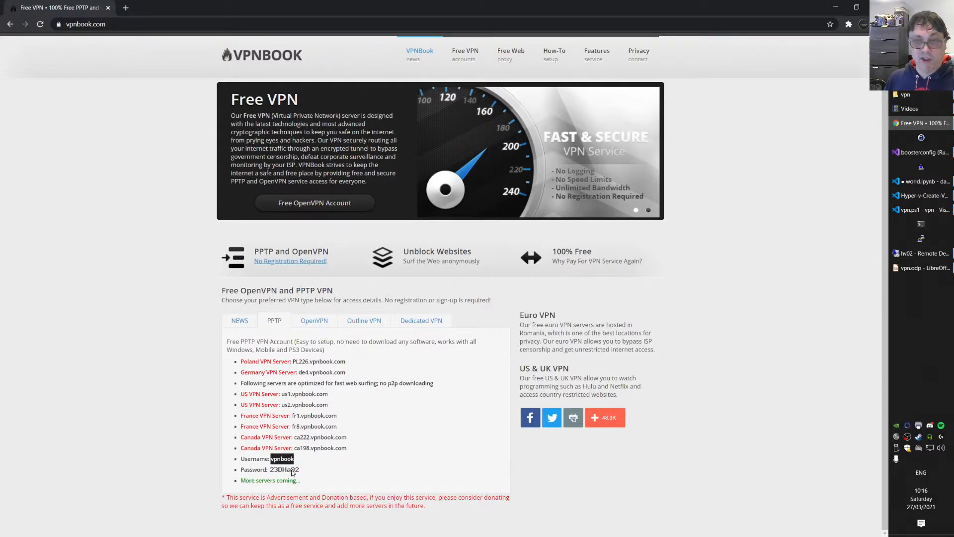
left_click(836, 7)
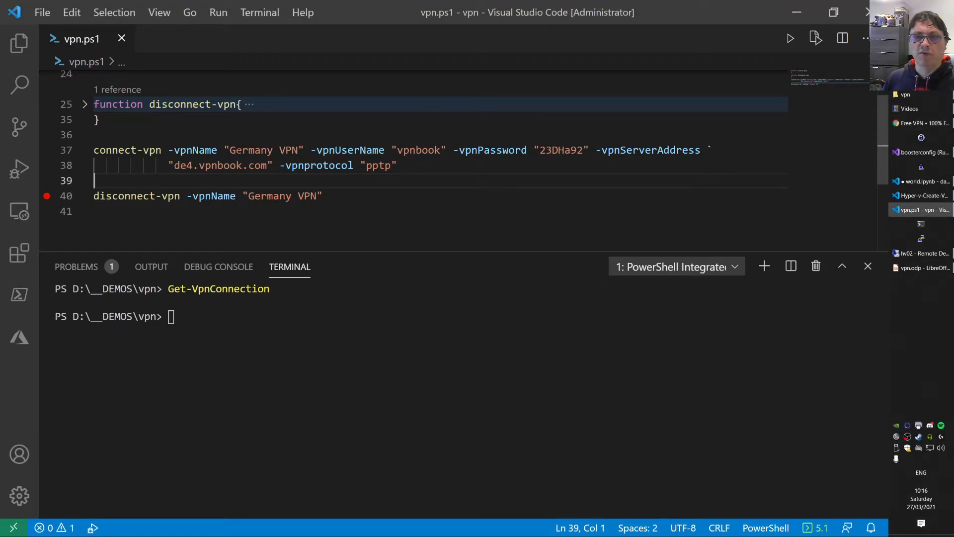
left_click_drag(230, 150, 294, 150)
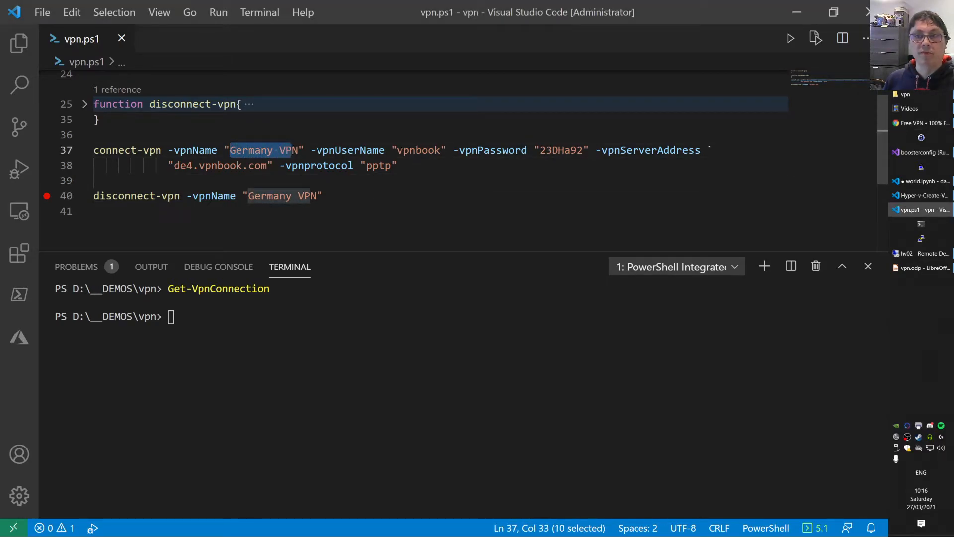
left_click_drag(397, 150, 442, 150)
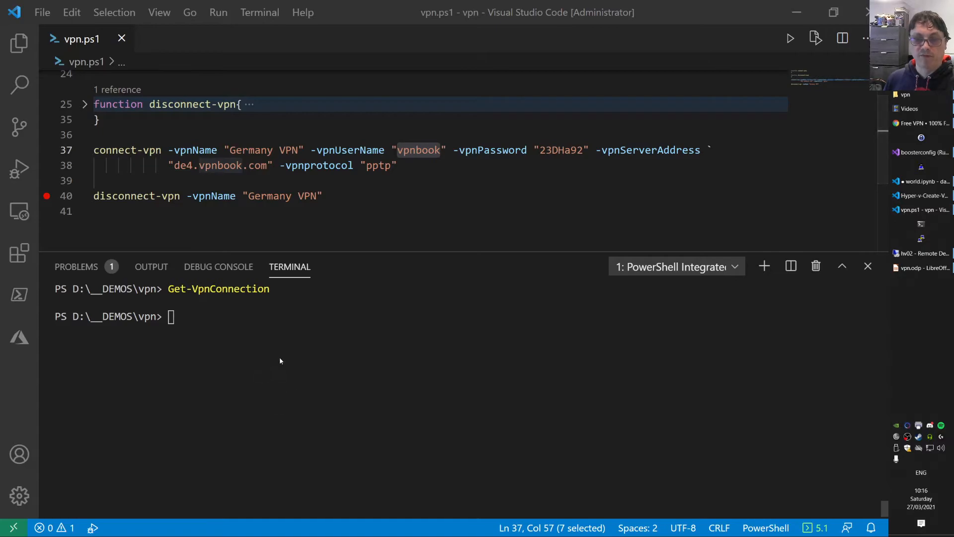
key("alt+Tab")
key("alt+Tab")
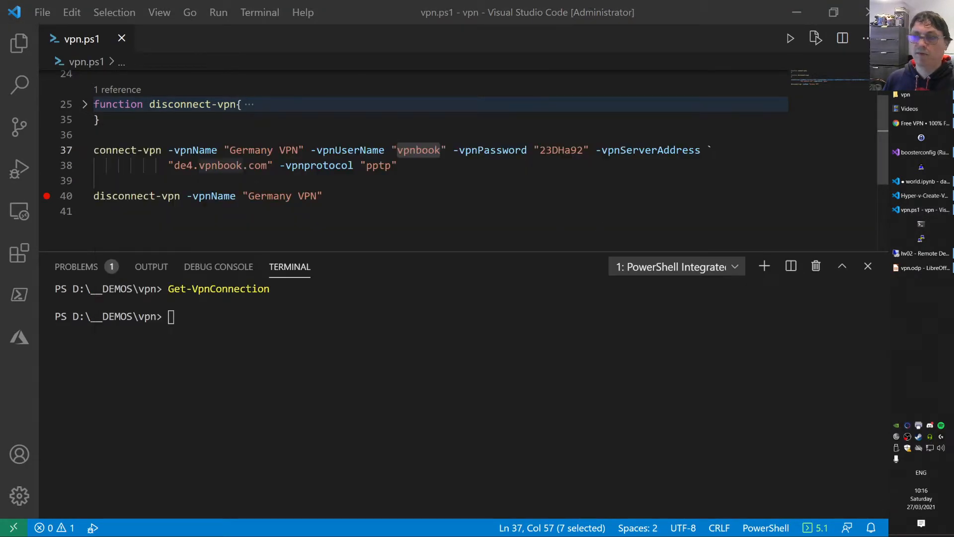
left_click(922, 123)
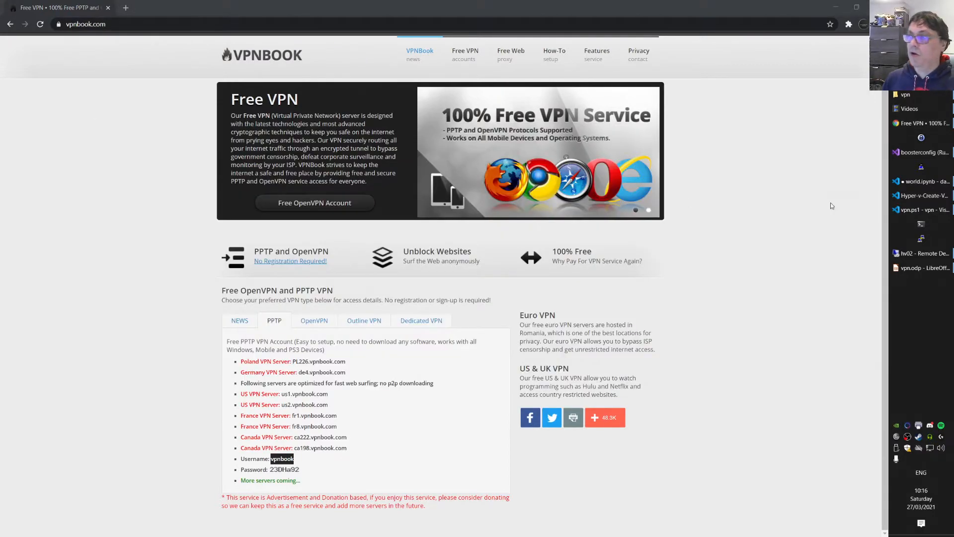
left_click(922, 209)
left_click_drag(538, 150, 700, 150)
left_click(373, 165)
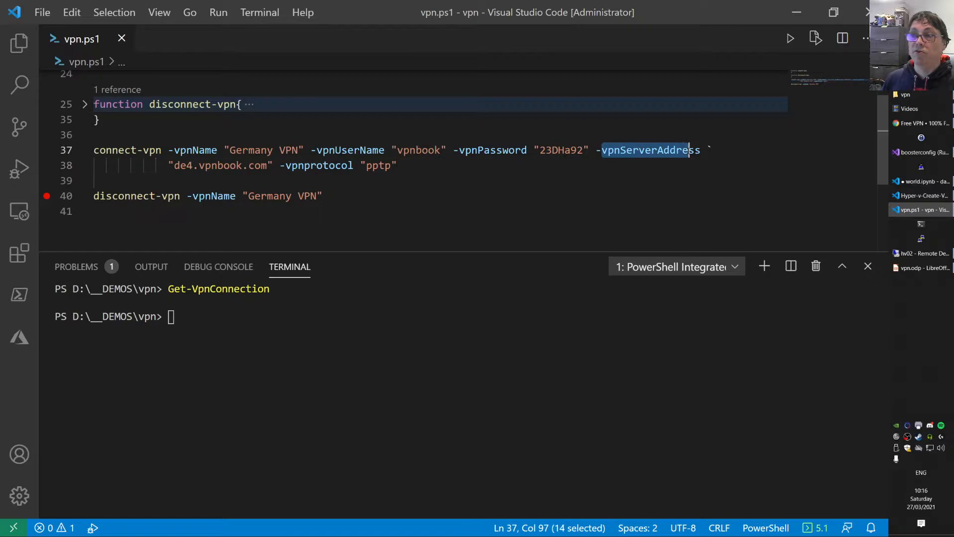
left_click_drag(174, 165, 268, 165)
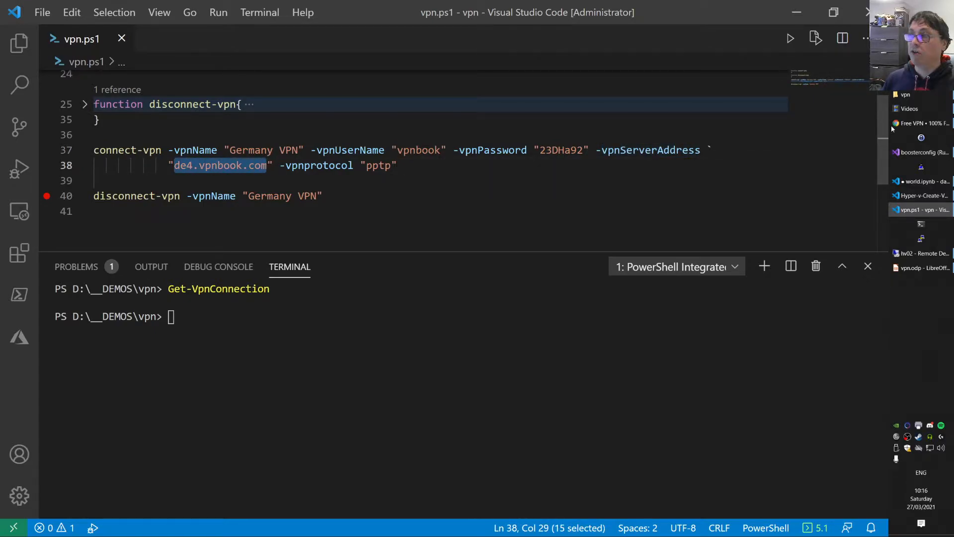
left_click(922, 123)
left_click_drag(298, 372, 348, 372)
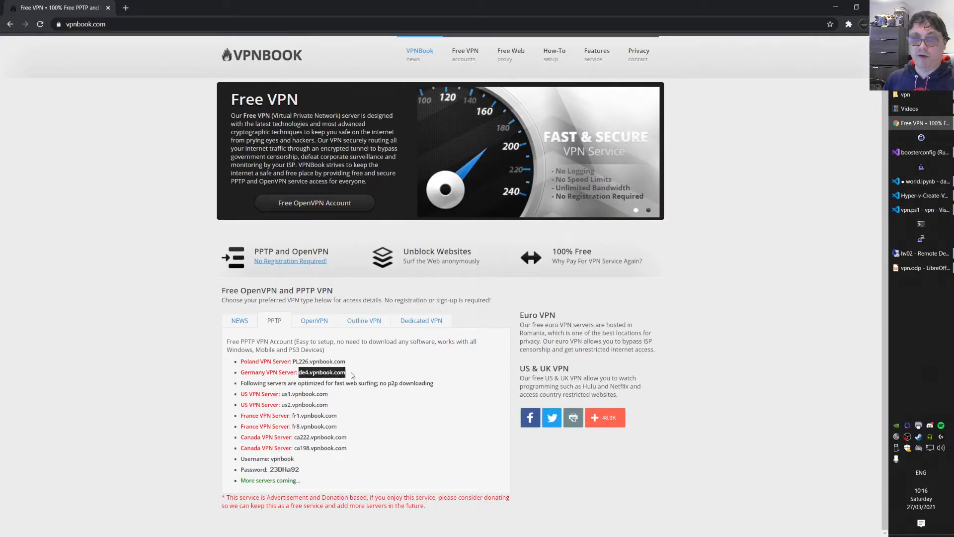
left_click(834, 6)
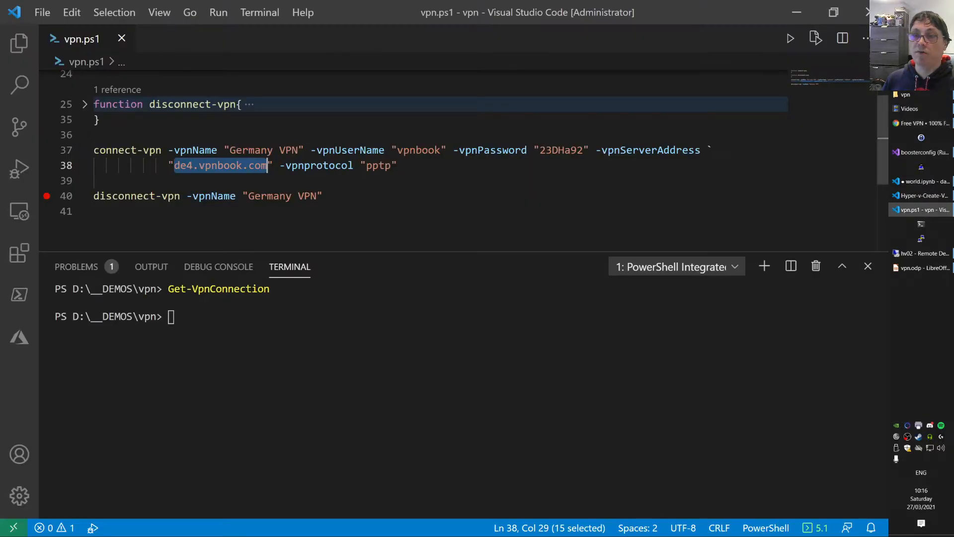
left_click(287, 164)
double_click(378, 165)
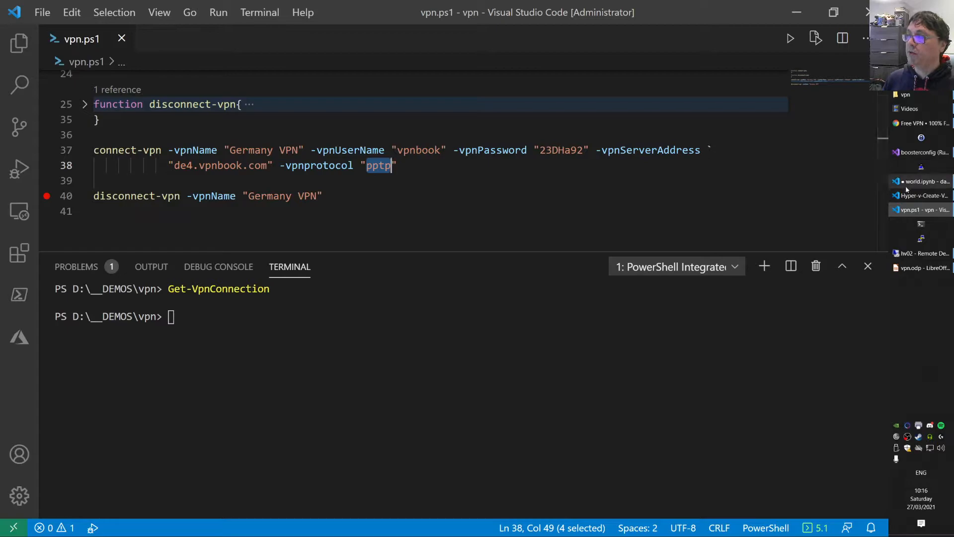
mouse_move(923, 124)
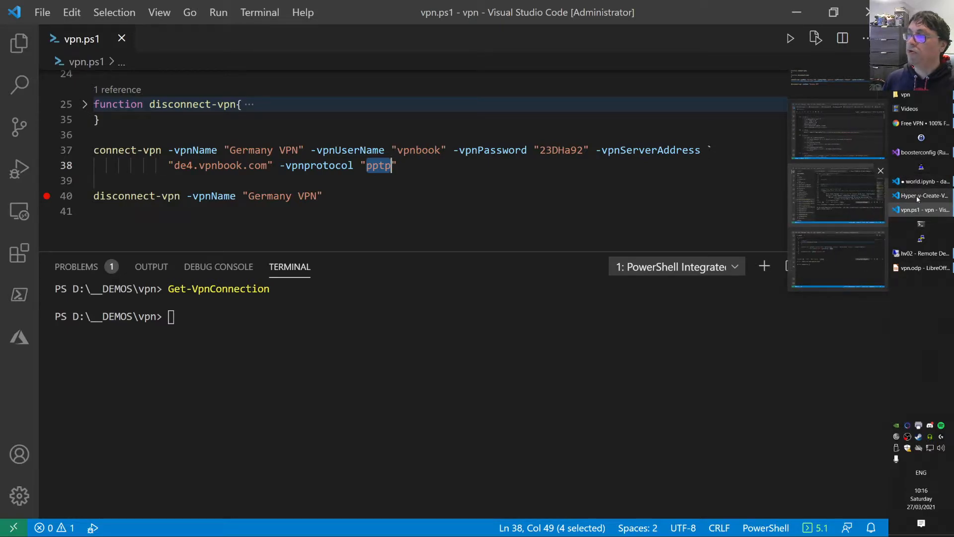
left_click(924, 123)
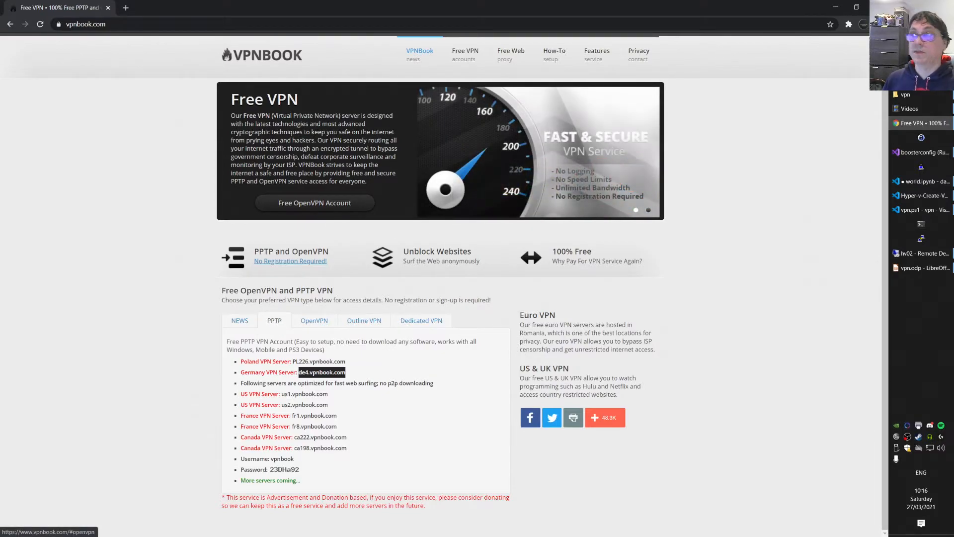
left_click(924, 210)
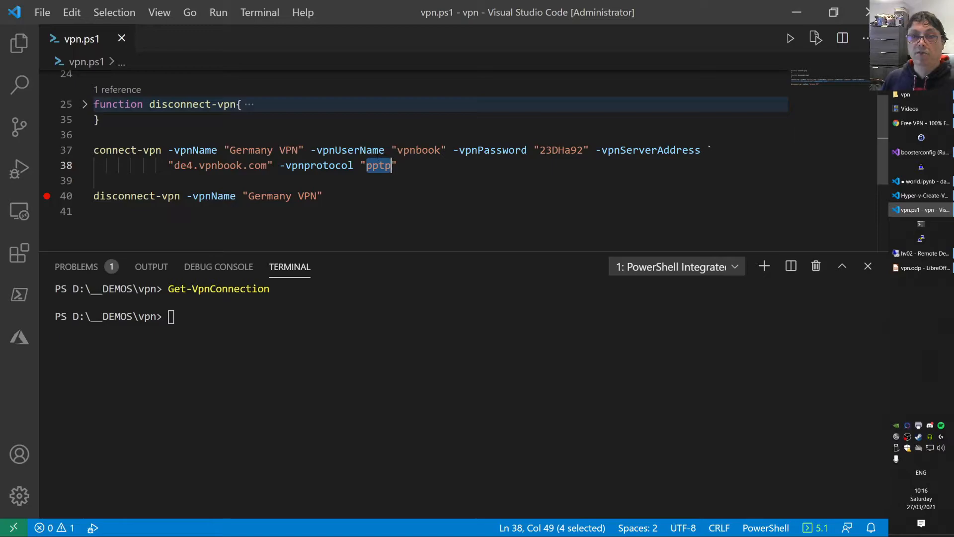
Step: Run 'route print' in the terminal to list the routing table
left_click(284, 135)
left_click(216, 315)
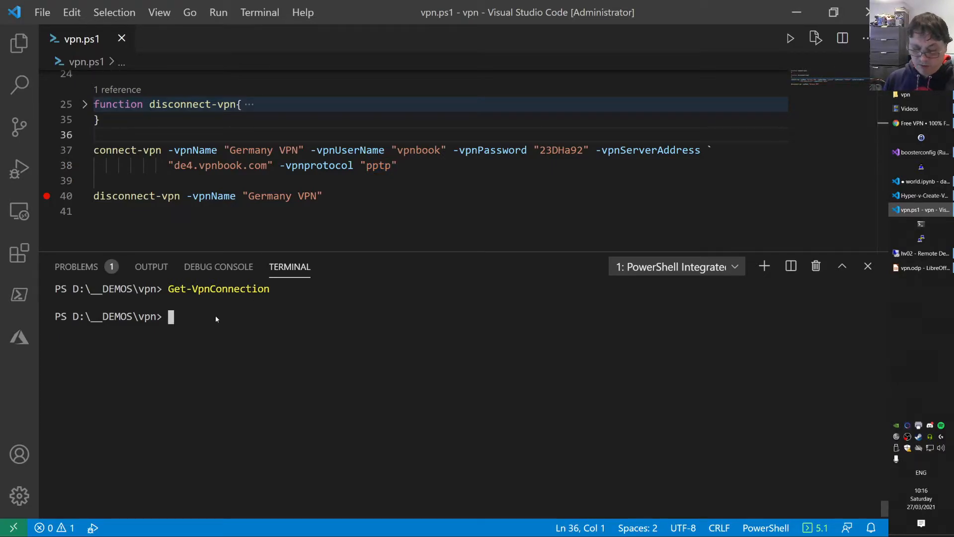
type("roo")
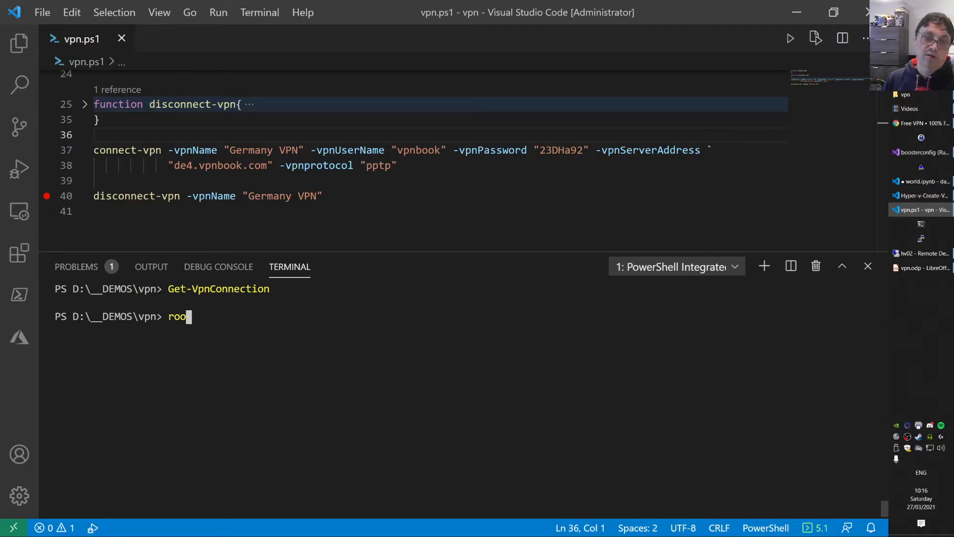
key("BackSpace")
type("ut")
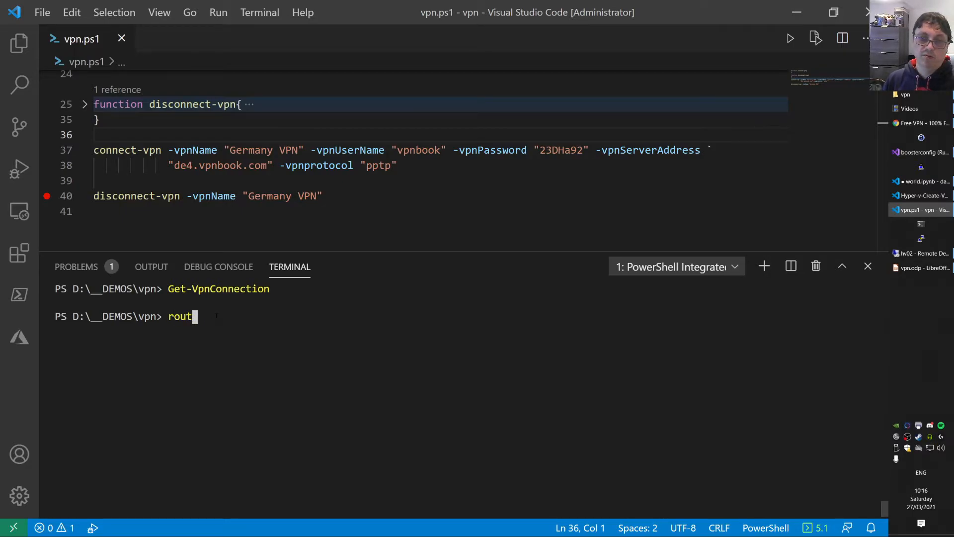
type("e print")
key("Return")
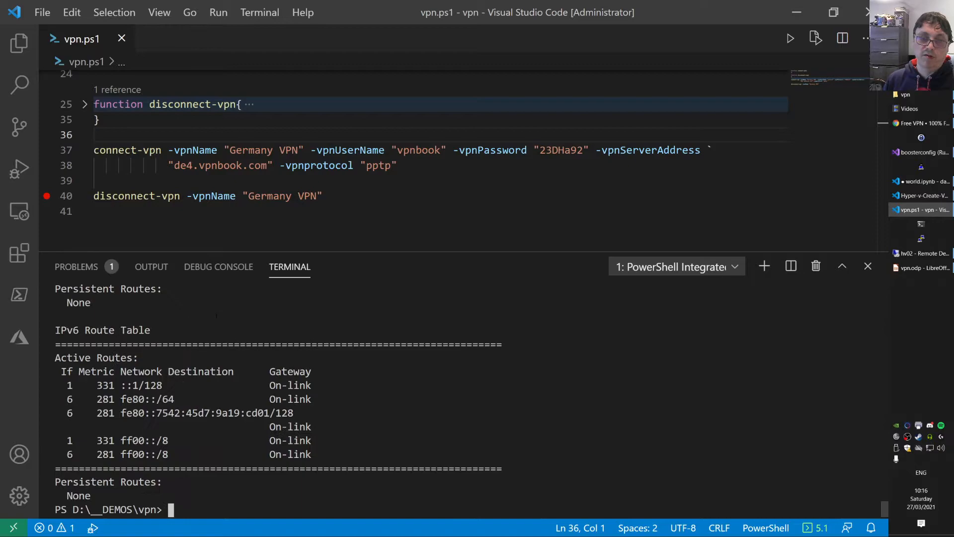
scroll(215, 316, "up", 3)
scroll(215, 315, "up", 3)
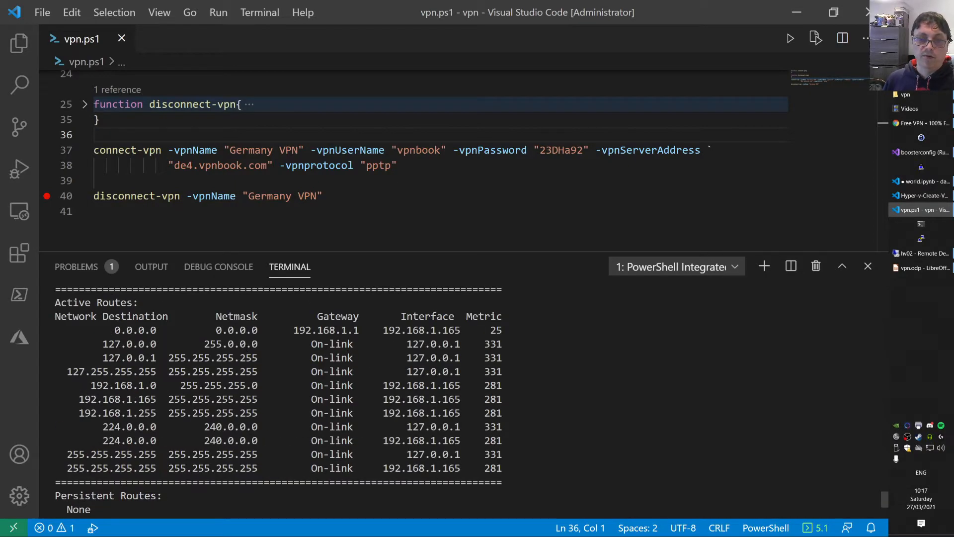
Step: Highlight the default 0.0.0.0 route row via 192.168.1.1, its metric 25 and its destination/netmask
left_click_drag(113, 330, 504, 330)
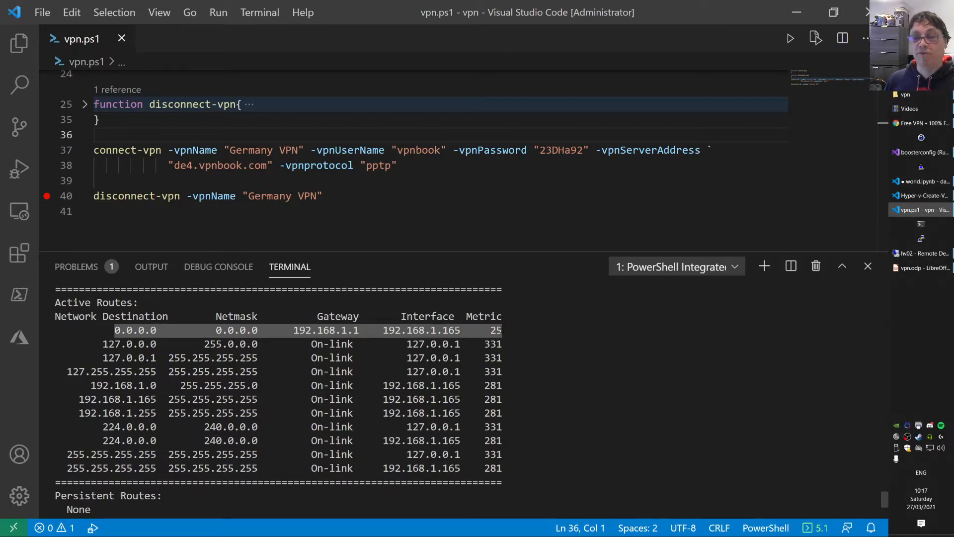
key("Escape")
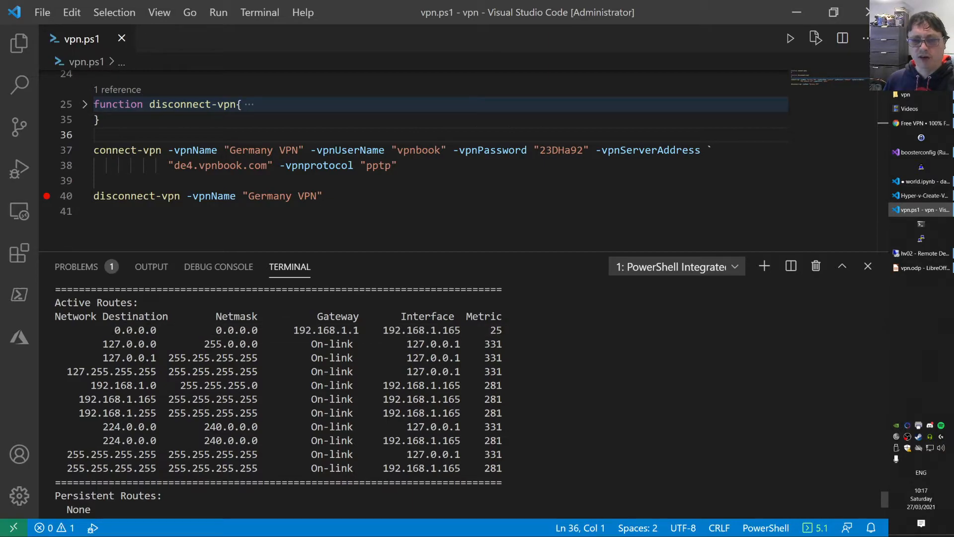
left_click_drag(485, 330, 503, 330)
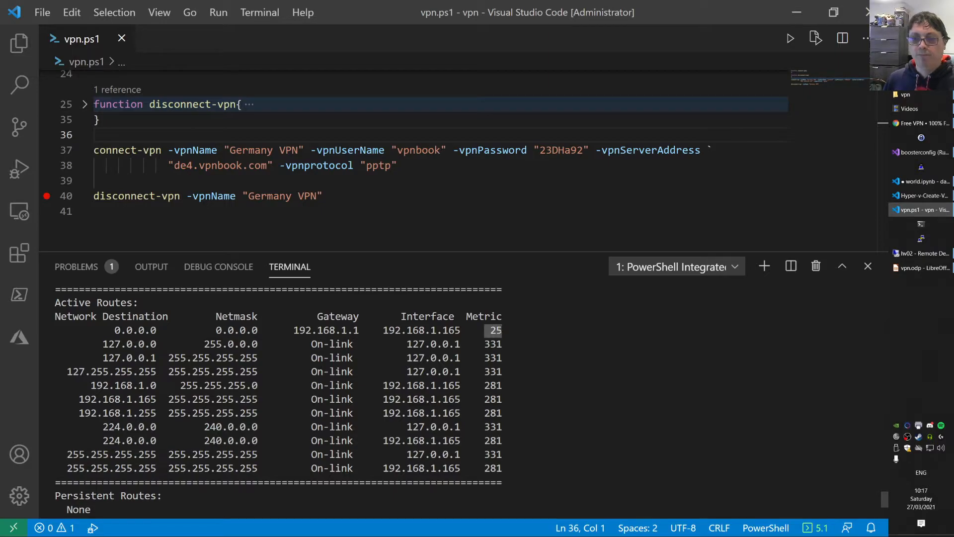
key("Escape")
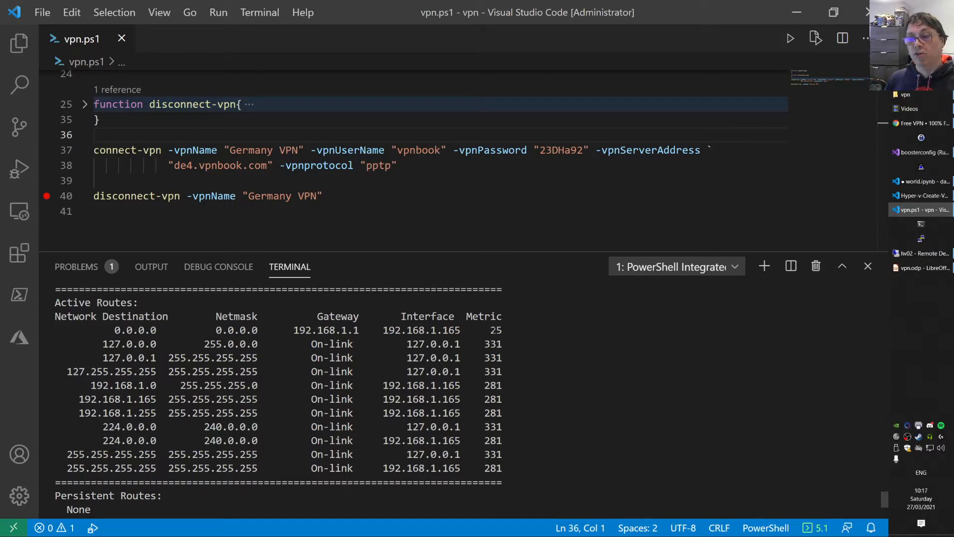
double_click(495, 330)
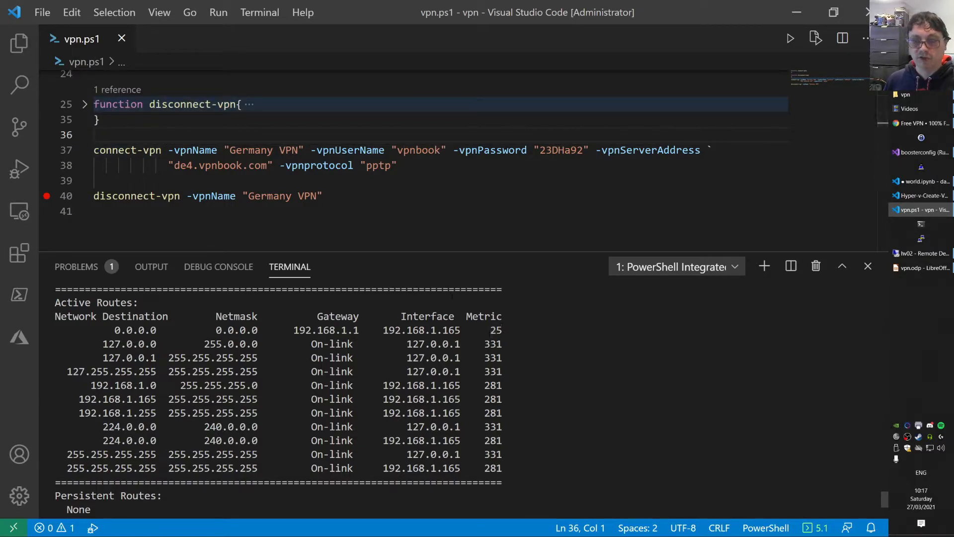
left_click_drag(487, 329, 515, 331)
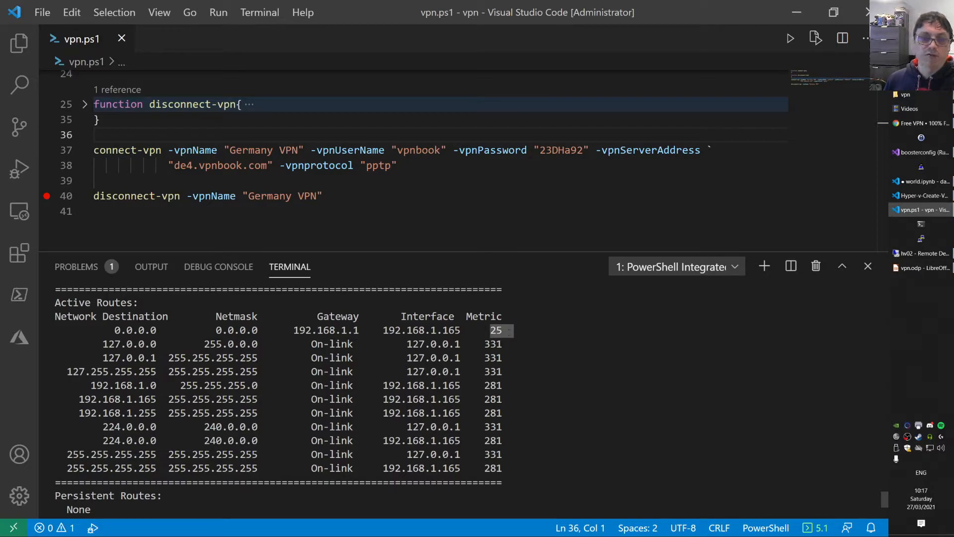
left_click_drag(115, 330, 261, 330)
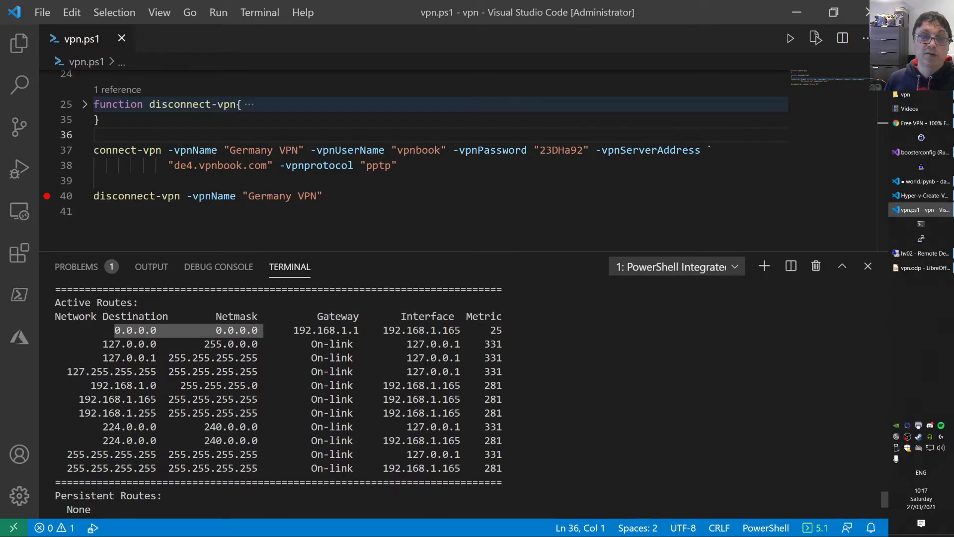
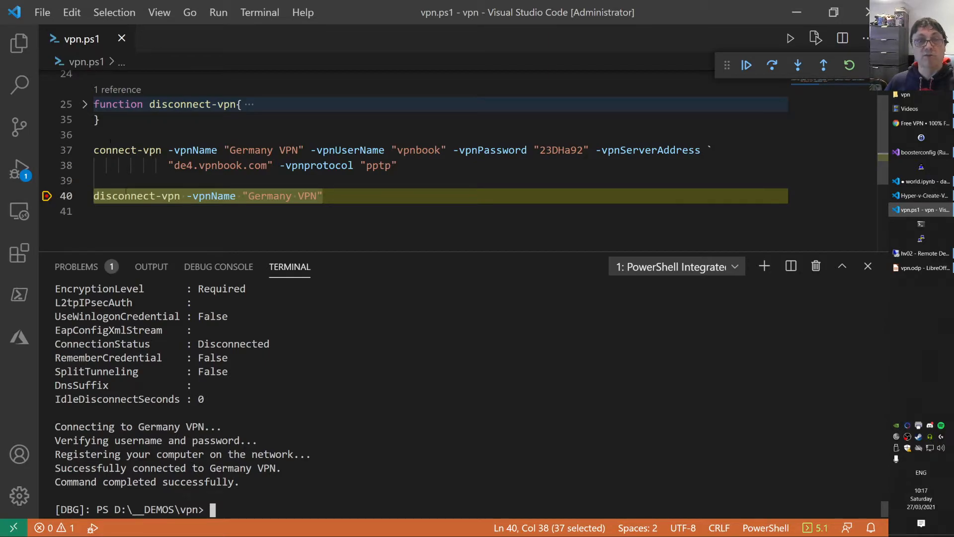
type("rout")
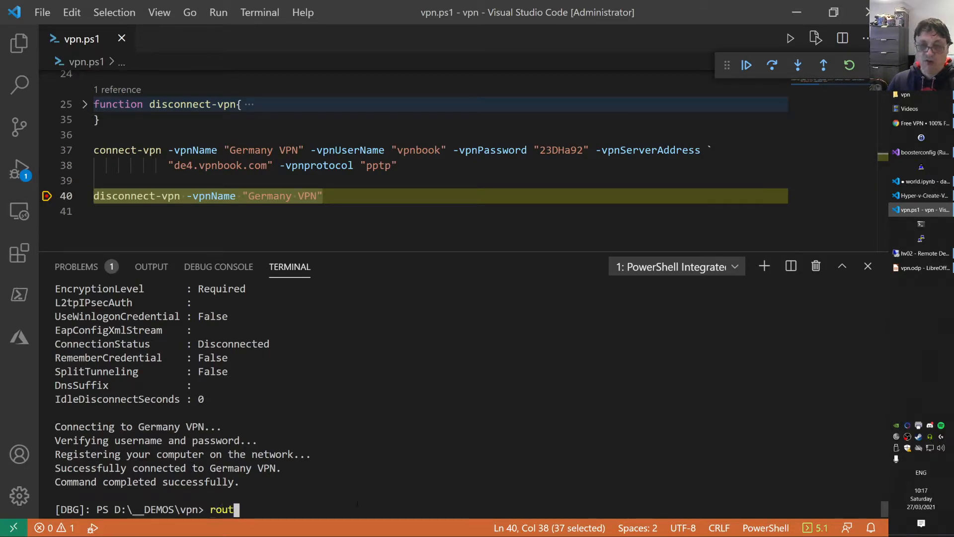
type("e print")
Step: Run route print and mark the two default 0.0.0.0 routes in the IPv4 table
key("Return")
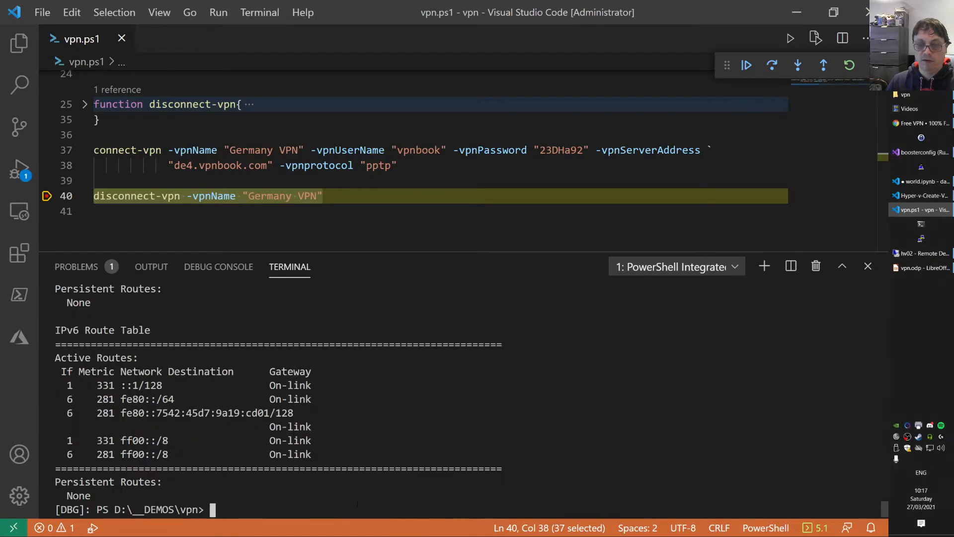
scroll(298, 395, "up", 5)
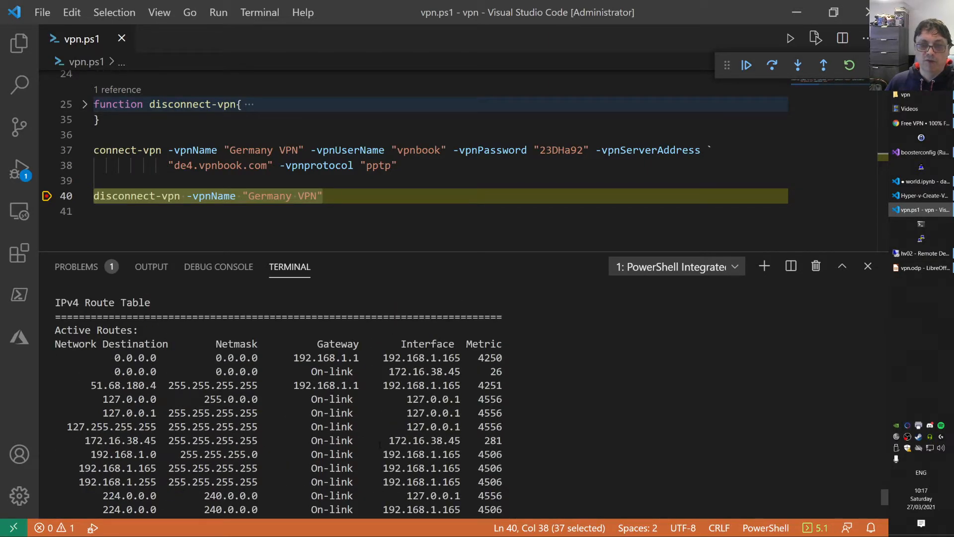
left_click_drag(110, 357, 514, 371)
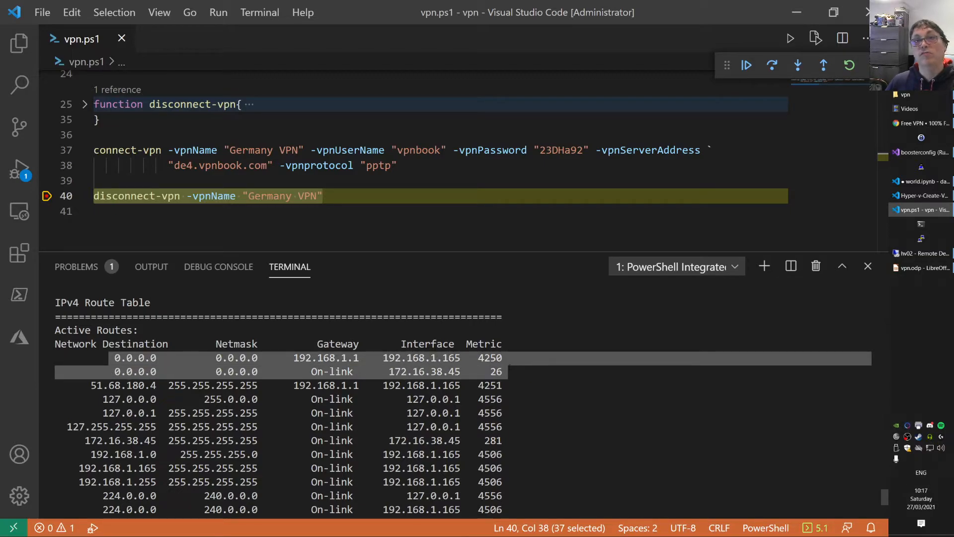
left_click(494, 370)
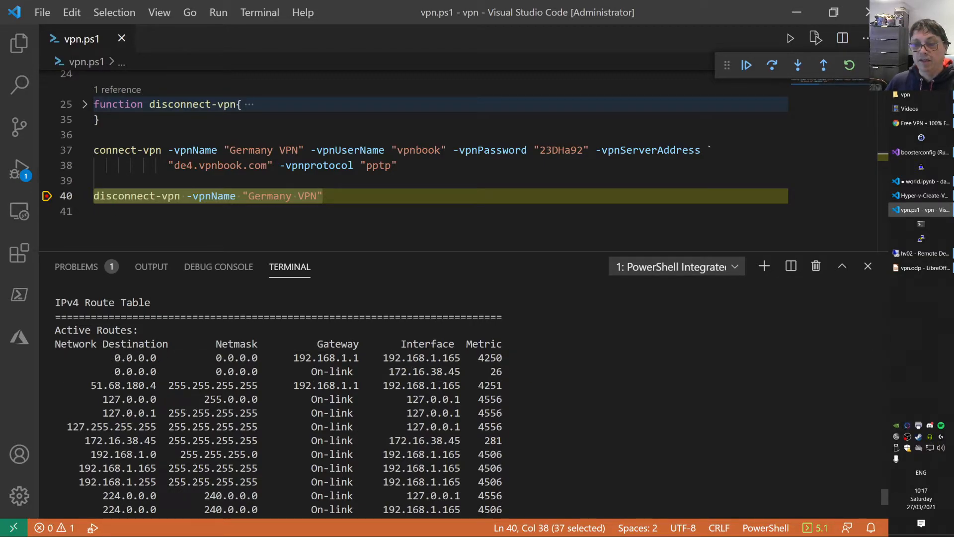
Step: Point out the first route's gateway 192.168.1.1 and metric 4250, then the second route with metric 26
left_click_drag(114, 357, 157, 357)
left_click_drag(293, 357, 358, 358)
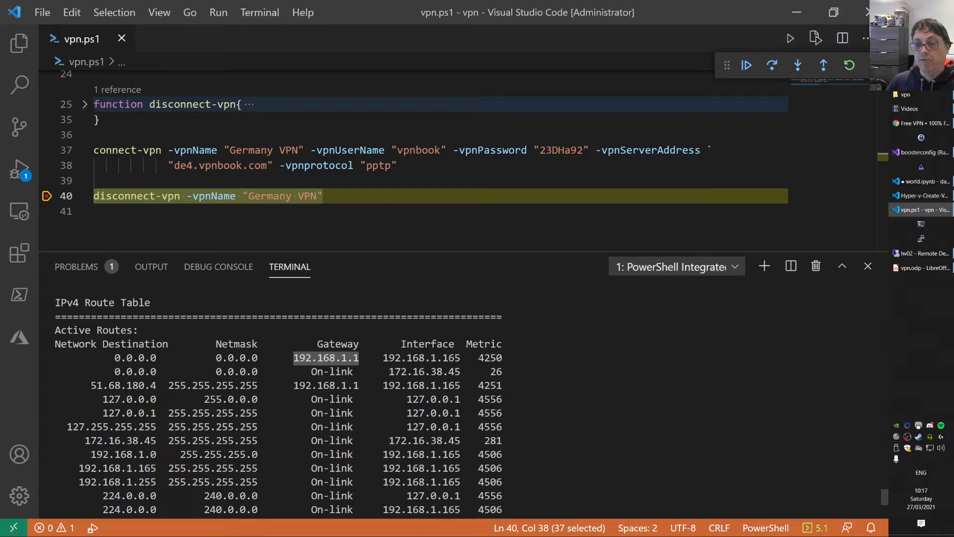
left_click_drag(478, 358, 502, 357)
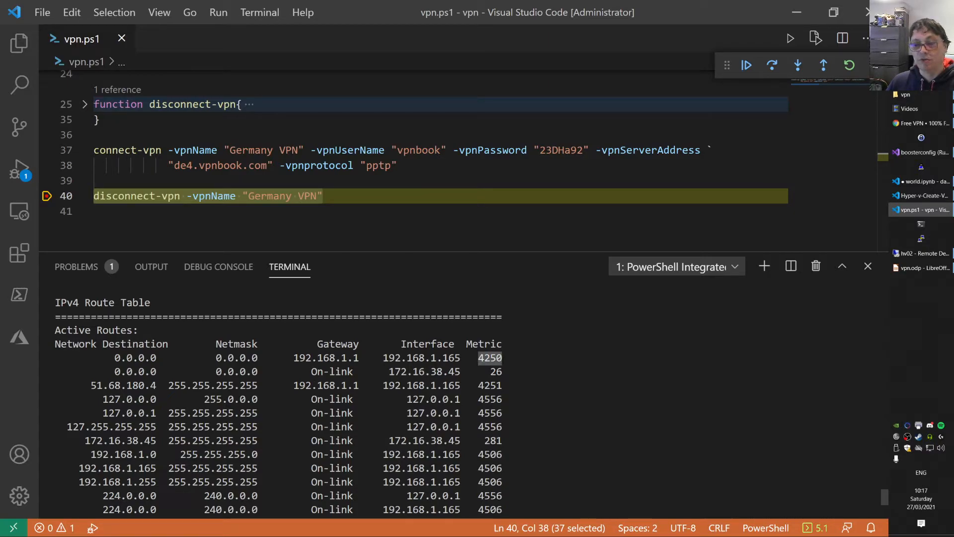
left_click_drag(113, 371, 502, 372)
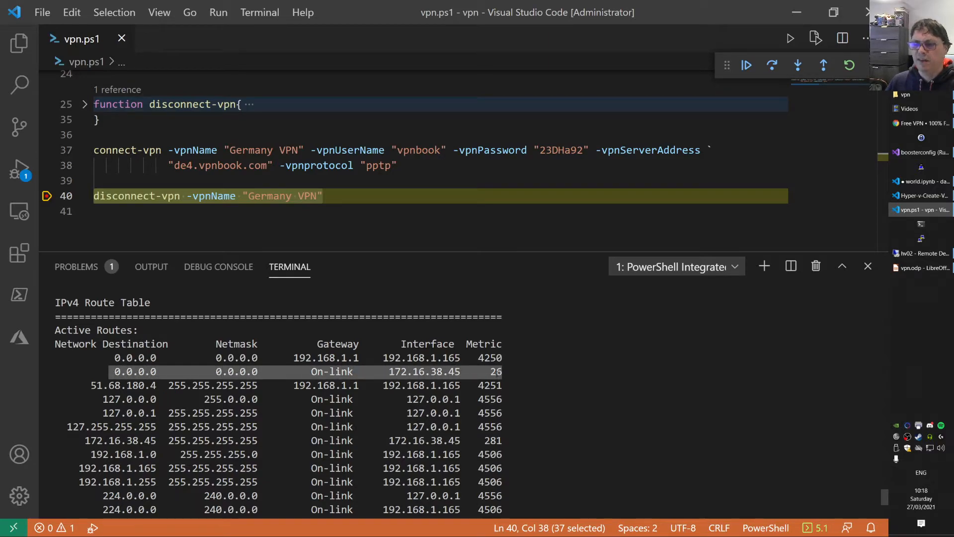
scroll(298, 411, "down", 5)
scroll(298, 410, "down", 5)
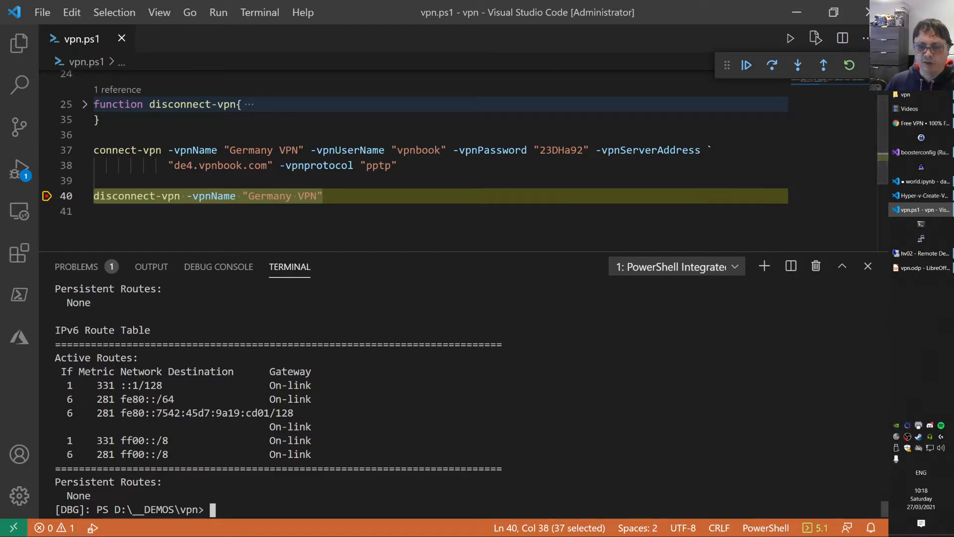
type("get")
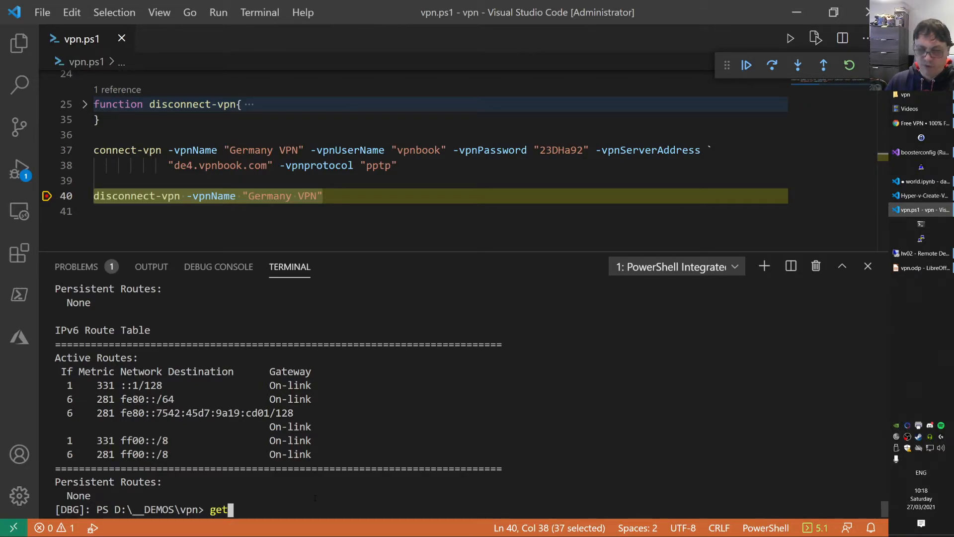
type("-vpnconn")
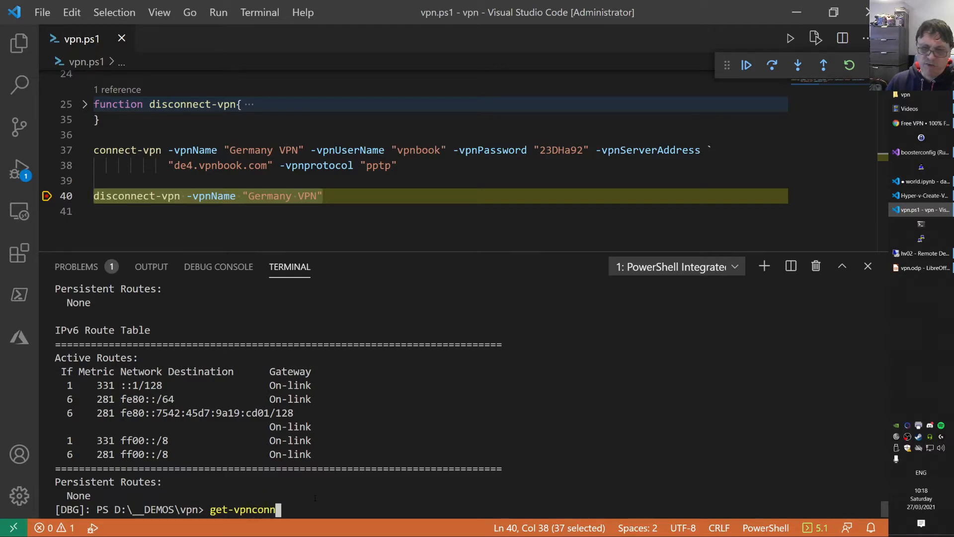
Step: Run Get-VpnConnection and highlight the Connected status and Pptp tunnel type
key("Tab")
key("Return")
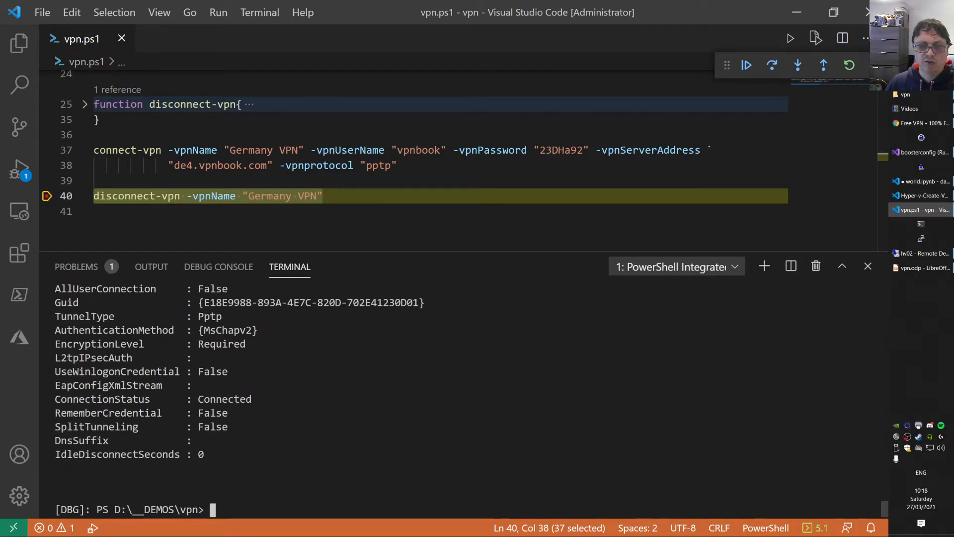
mouse_move(197, 399)
left_mouse_down()
mouse_move(264, 399)
mouse_move(246, 399)
left_mouse_up()
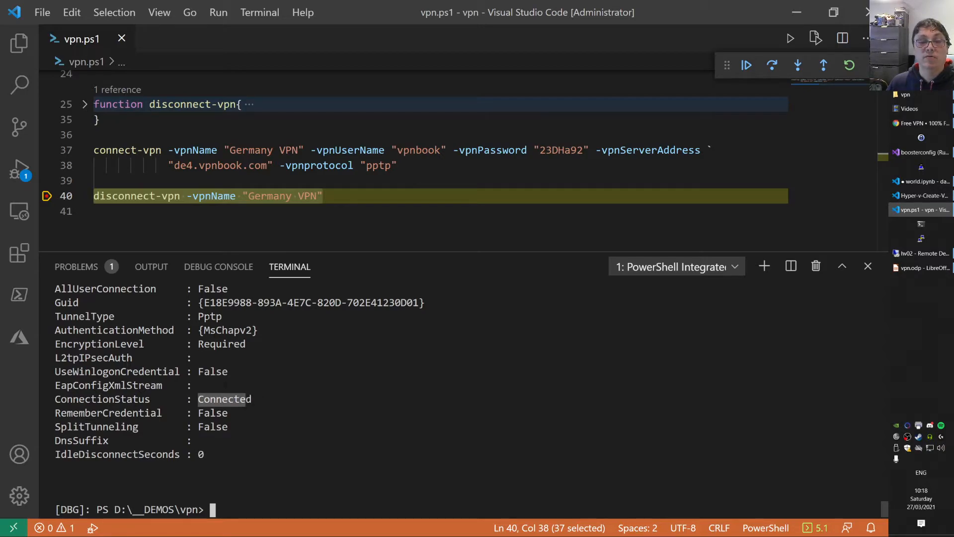
double_click(210, 316)
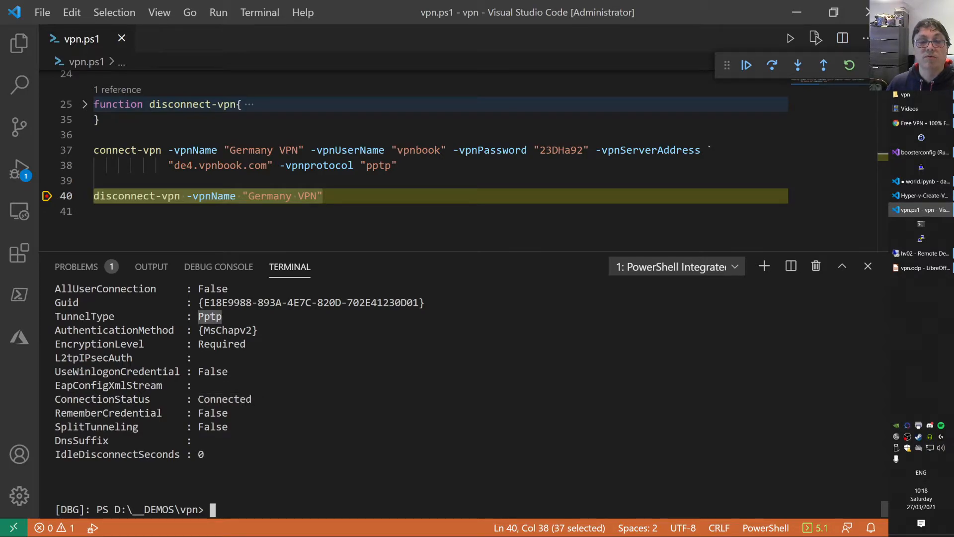
scroll(298, 373, "up", 2)
scroll(298, 373, "down", 2)
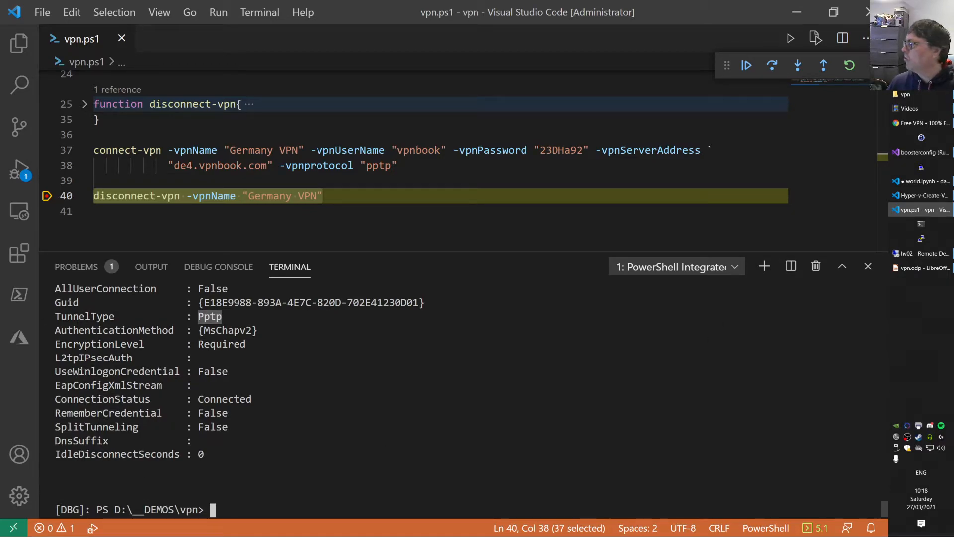
Step: Switch to Chrome, maximize it and load the nu.nl news site
key("alt+Tab")
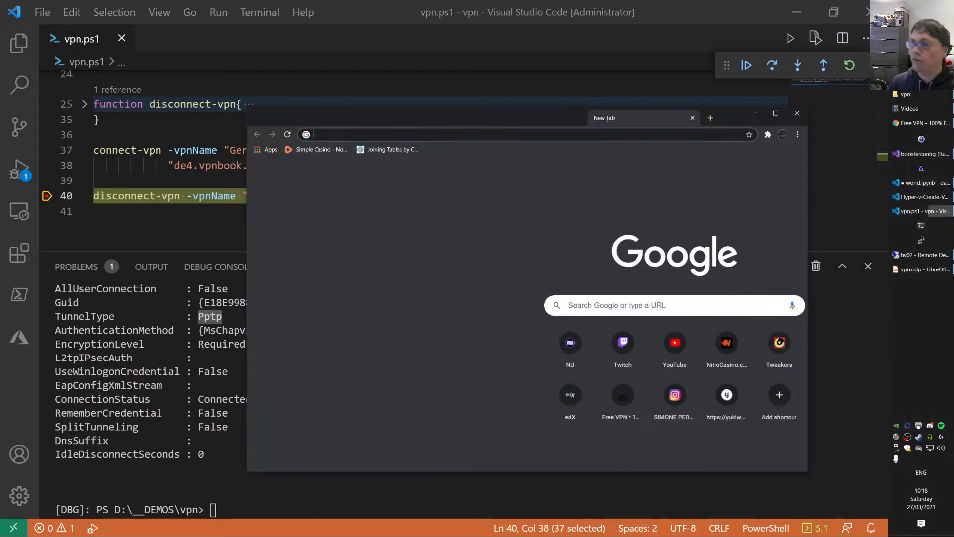
double_click(605, 118)
left_click(339, 24)
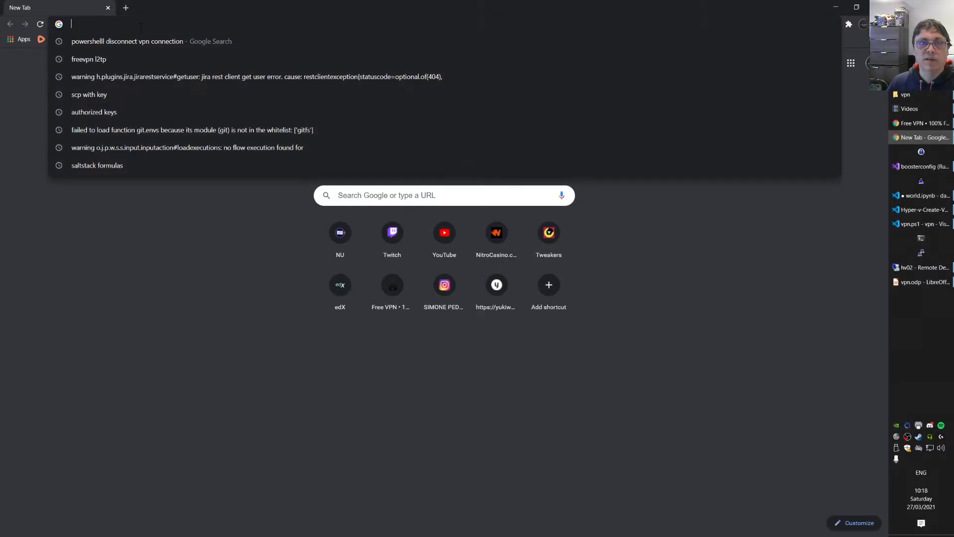
type("nu.nl")
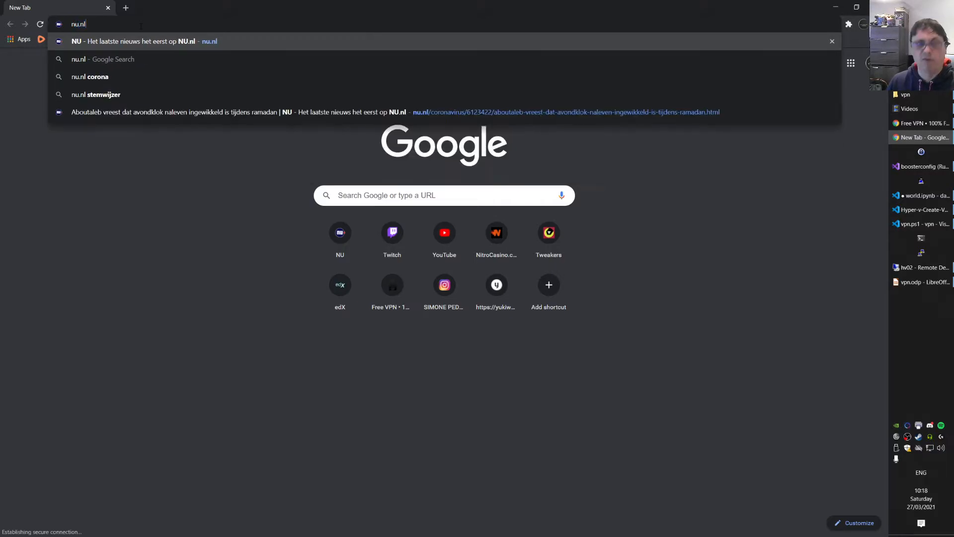
key("Return")
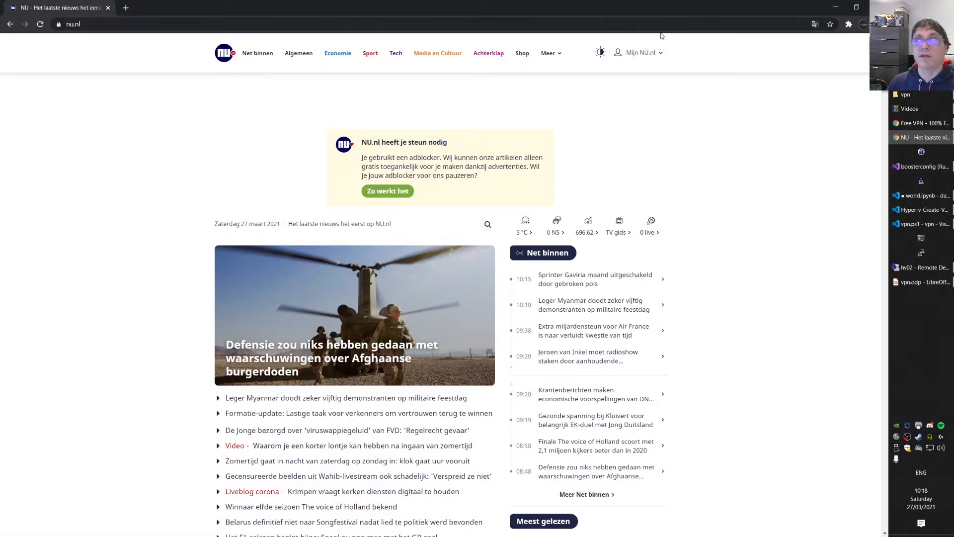
Step: Launch Task Manager from the taskbar and show its Performance view
right_click(908, 337)
left_click(855, 282)
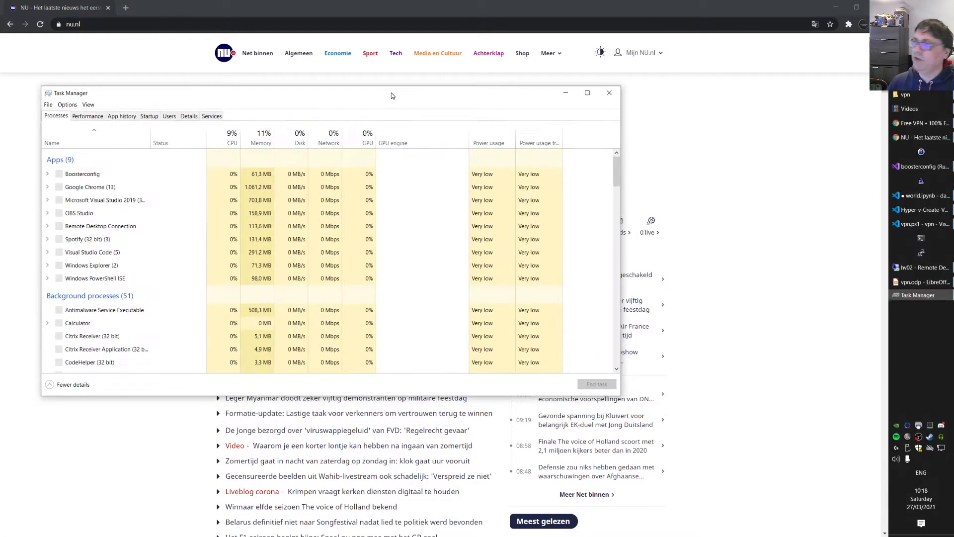
left_click(87, 115)
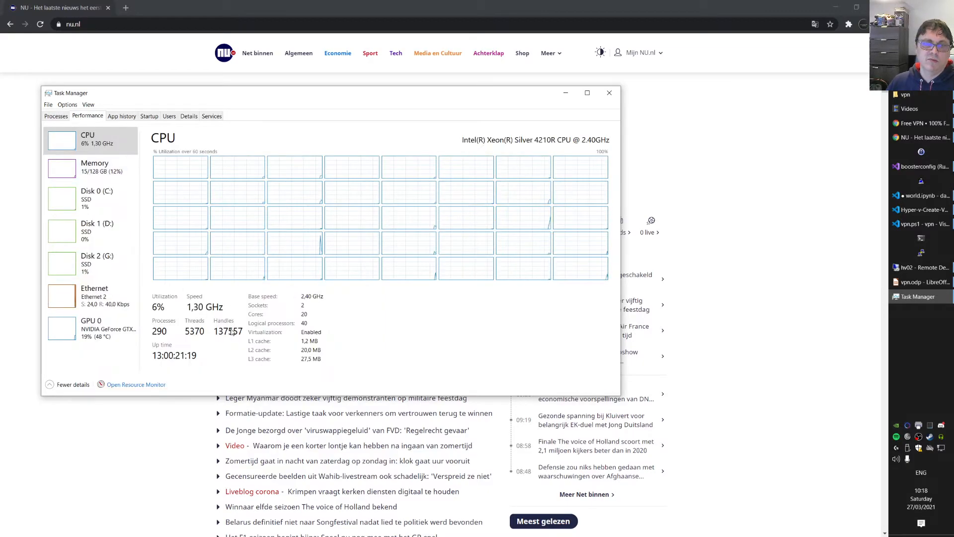
Step: Start Resource Monitor, show the Network view and expand the TCP Connections list
left_click(136, 384)
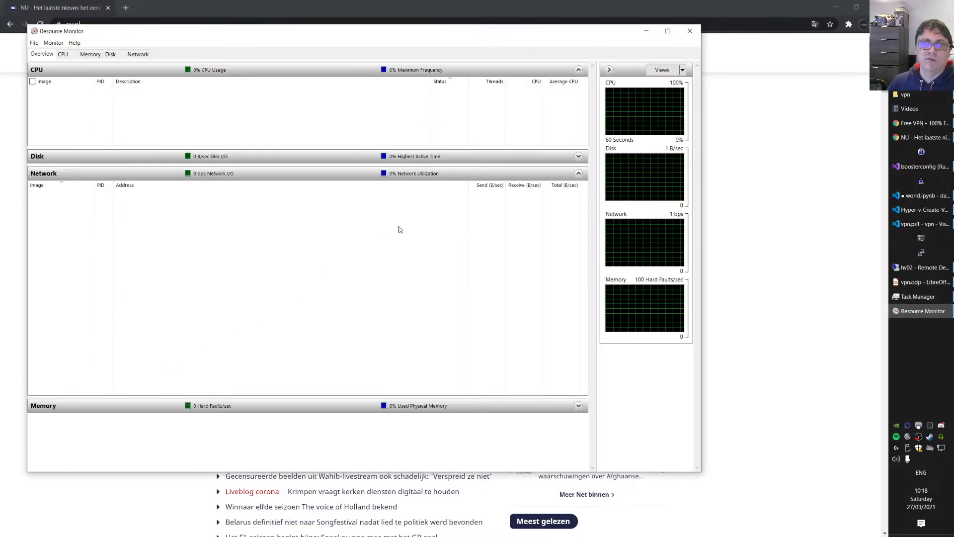
left_click(138, 54)
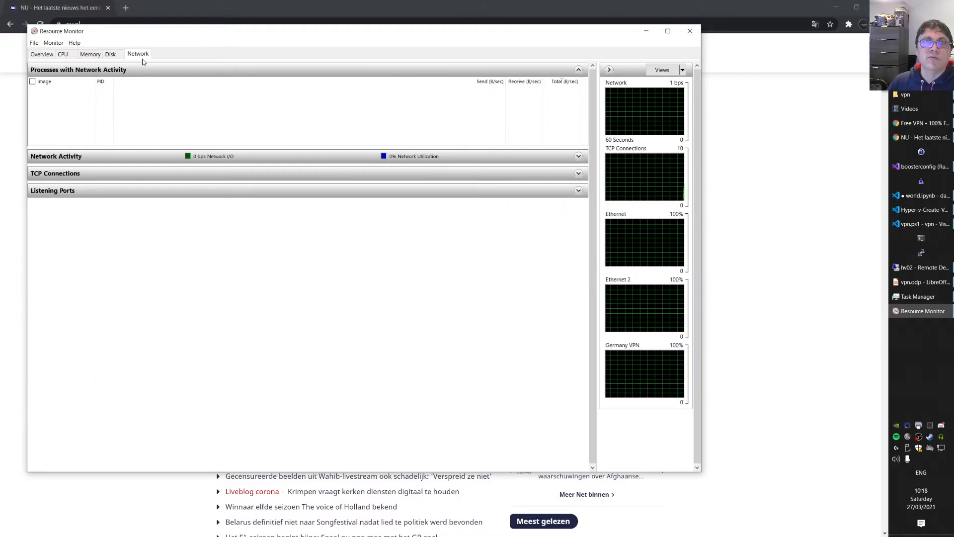
left_click(579, 174)
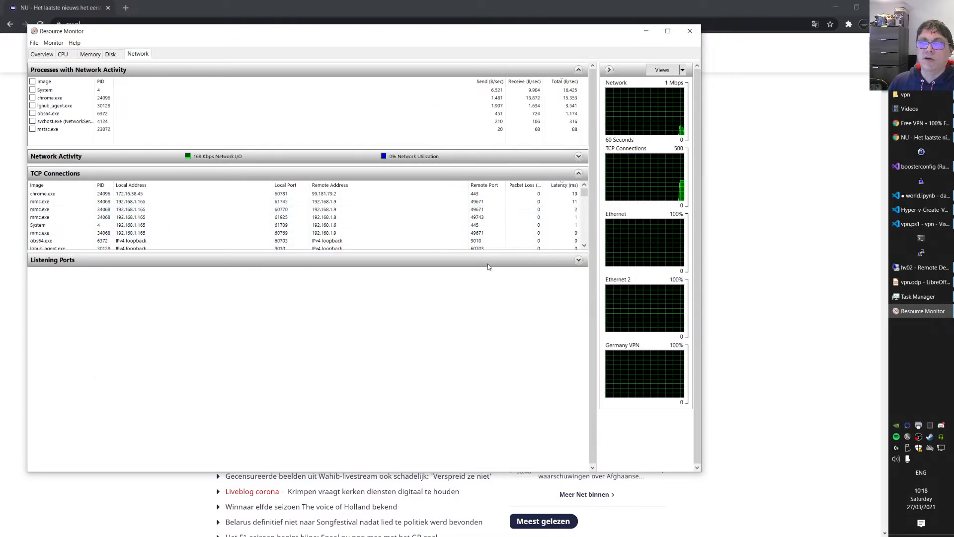
scroll(156, 237, "down", 3)
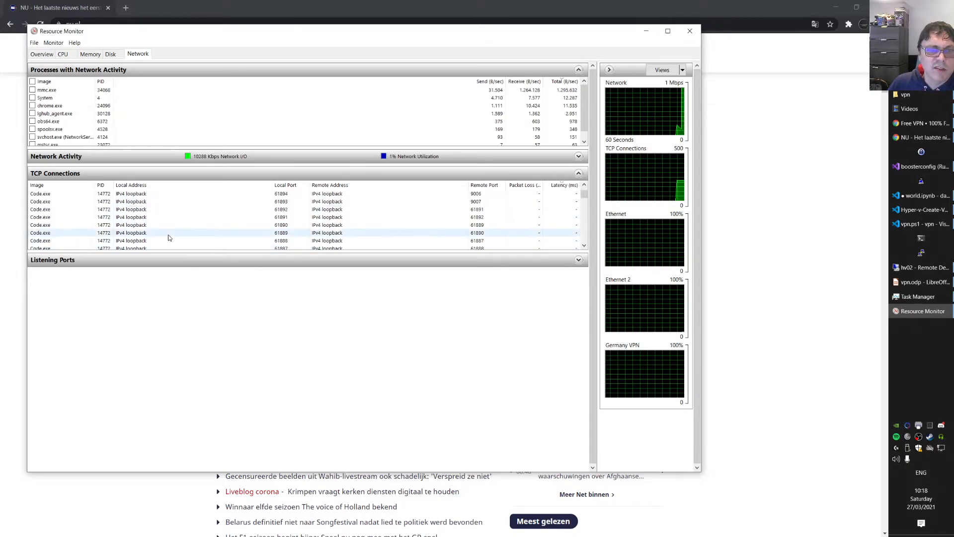
left_click(45, 232)
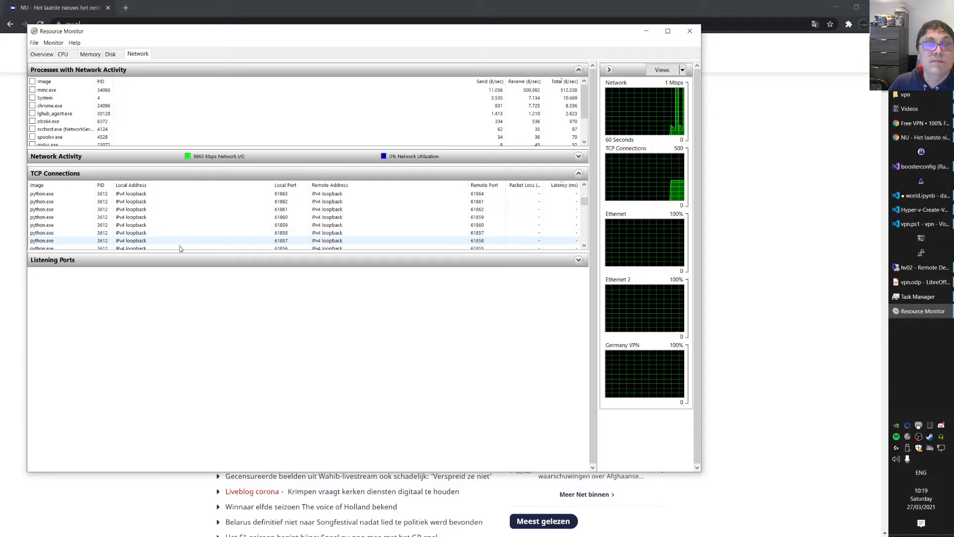
left_click_drag(182, 254, 194, 432)
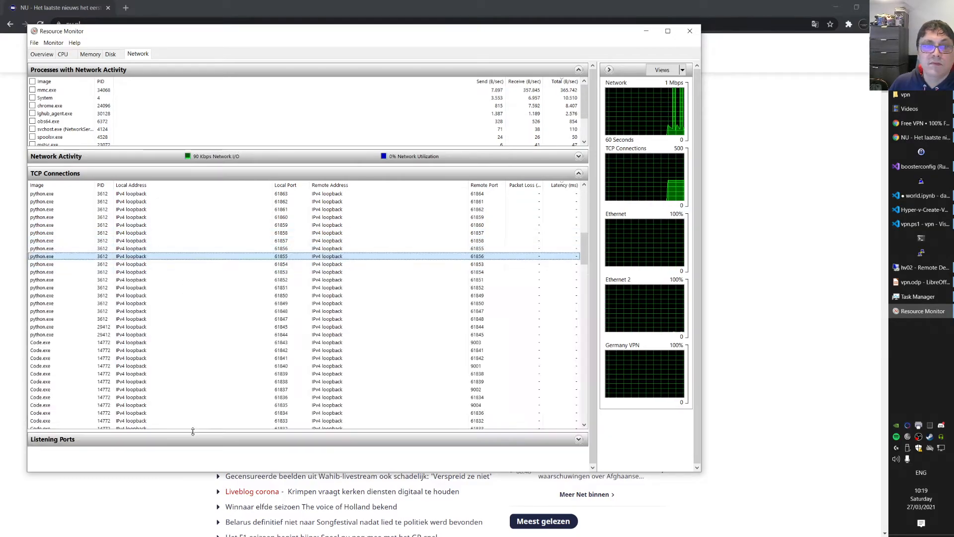
scroll(227, 361, "down", 3)
scroll(246, 357, "down", 3)
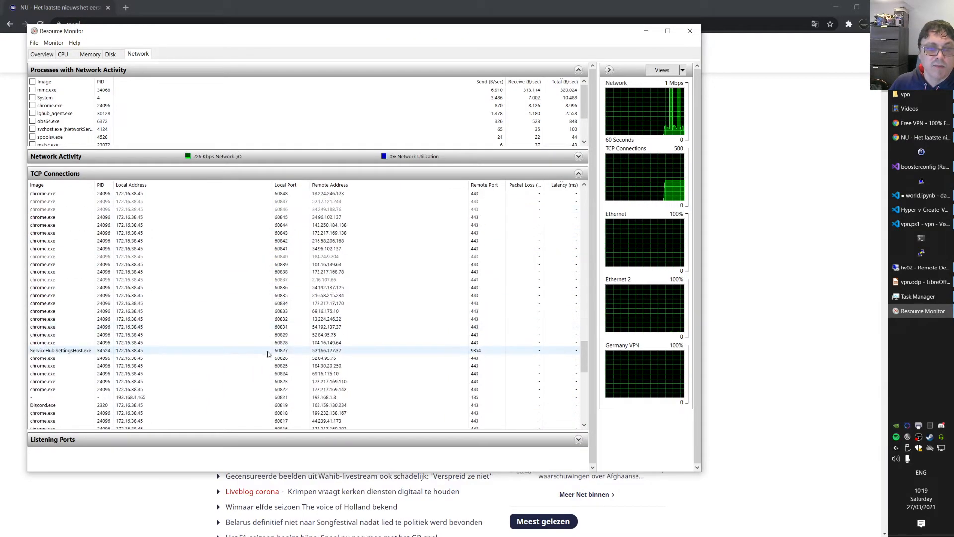
scroll(269, 354, "down", 3)
scroll(278, 350, "up", 5)
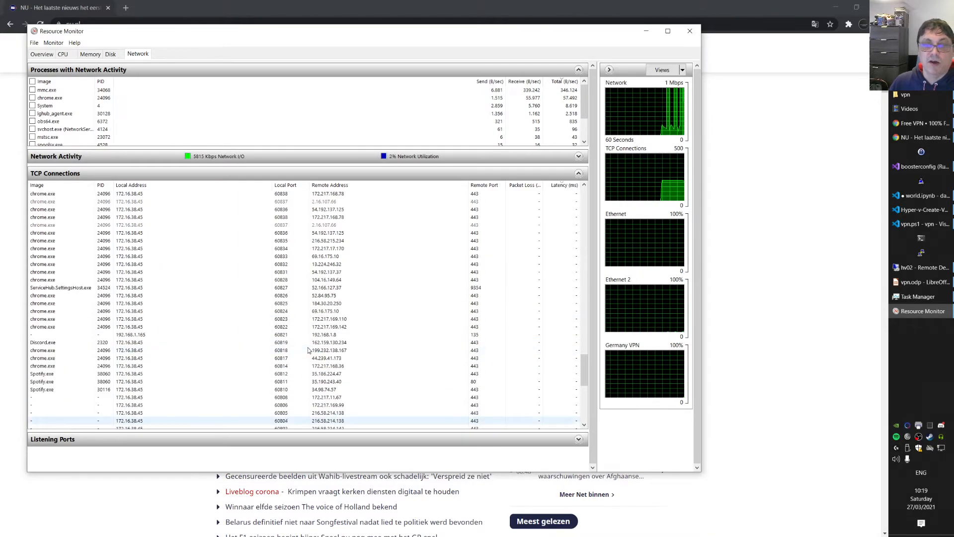
scroll(290, 350, "up", 5)
Step: Inspect python.exe and Chrome connections over the VPN address 172.16.38.45, then return to vpn.ps1
left_click(307, 248)
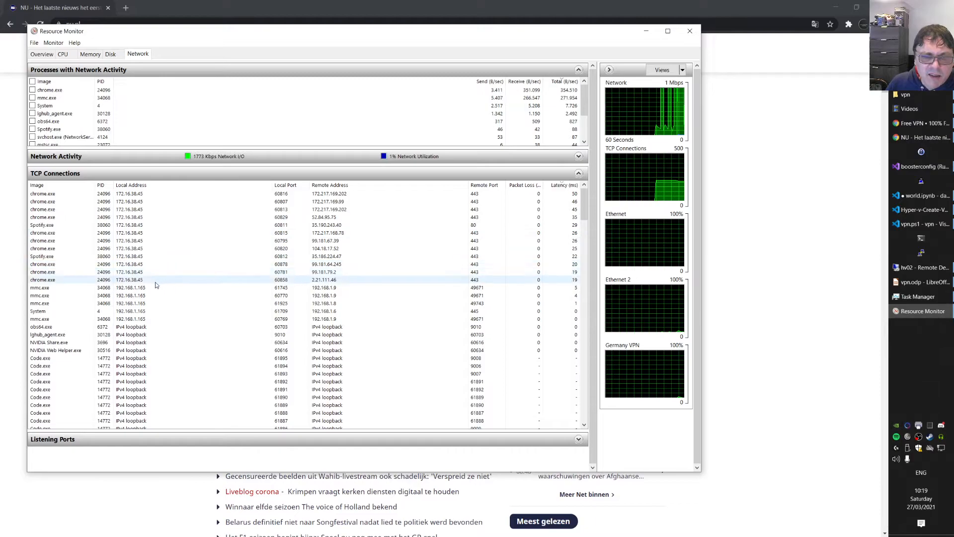
left_click(130, 195)
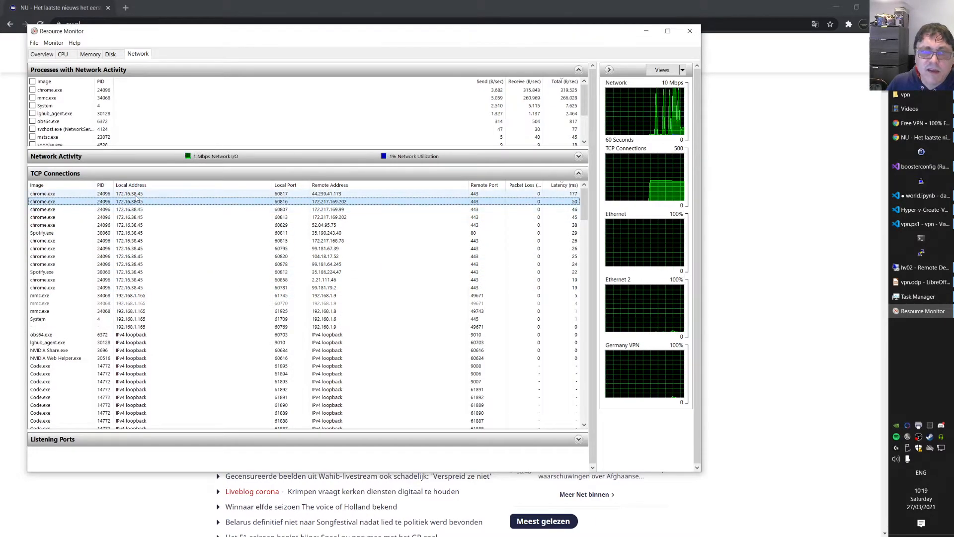
left_click(134, 194)
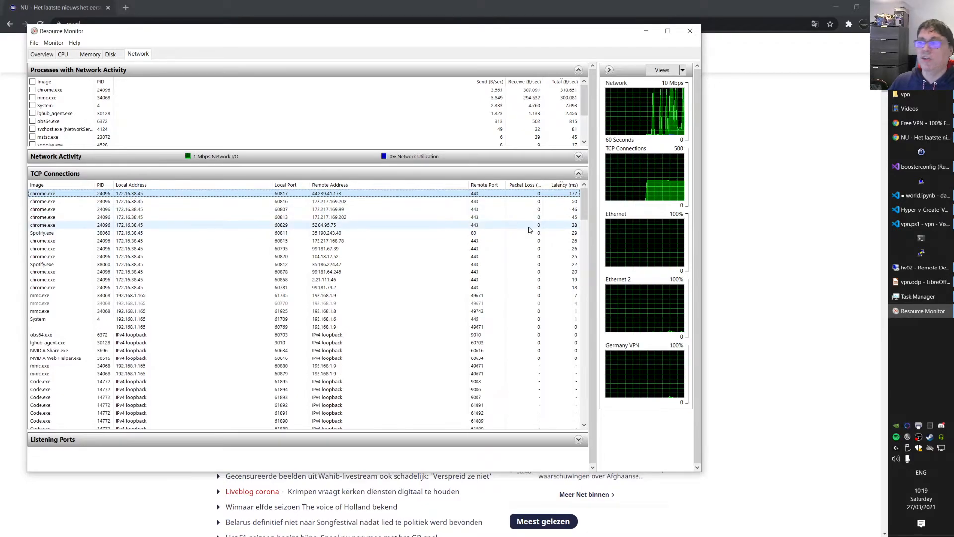
left_click(923, 224)
type("ipcon")
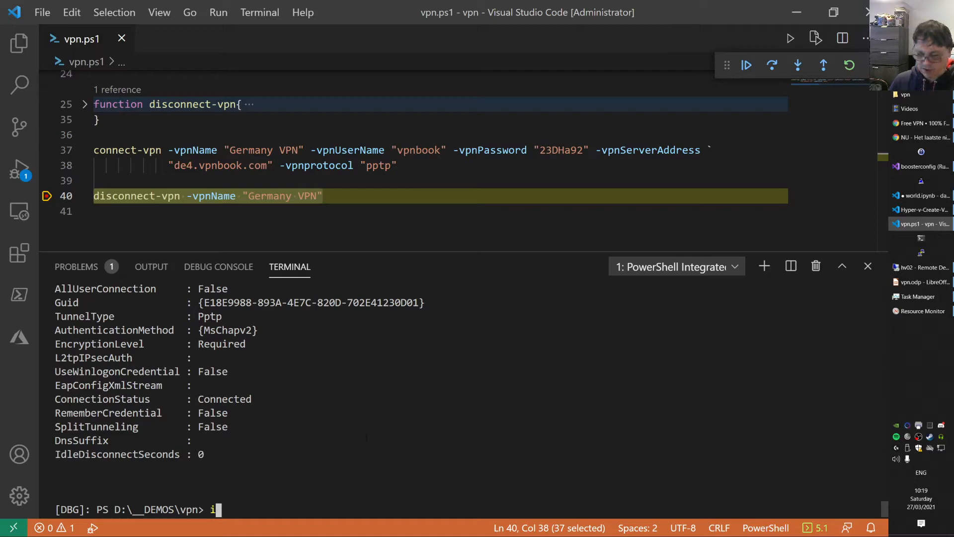
type("fiog")
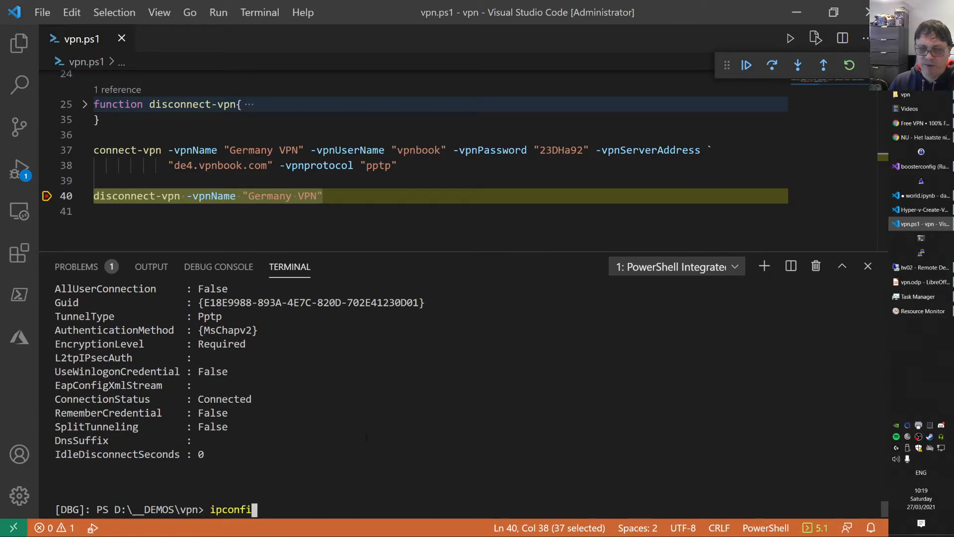
Step: Run ipconfig and highlight the Ethernet 2 address 192.168.1.165 and gateway 192.168.1.1
key("Return")
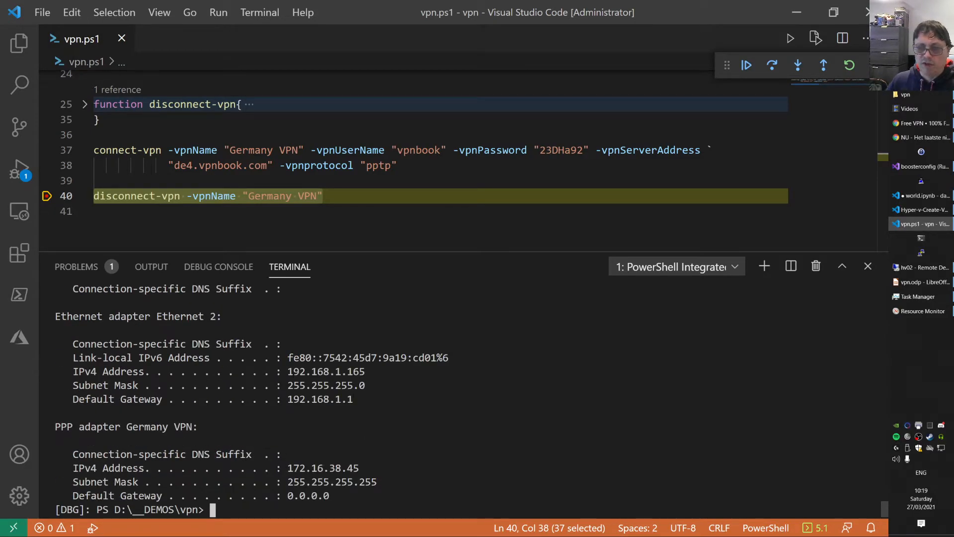
left_click_drag(287, 372, 364, 371)
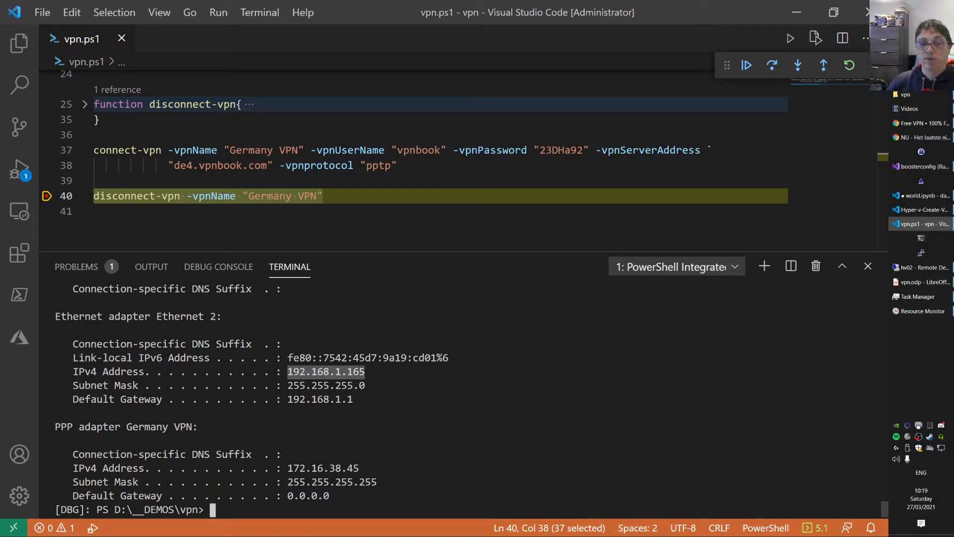
left_click_drag(286, 399, 353, 398)
left_click(337, 404)
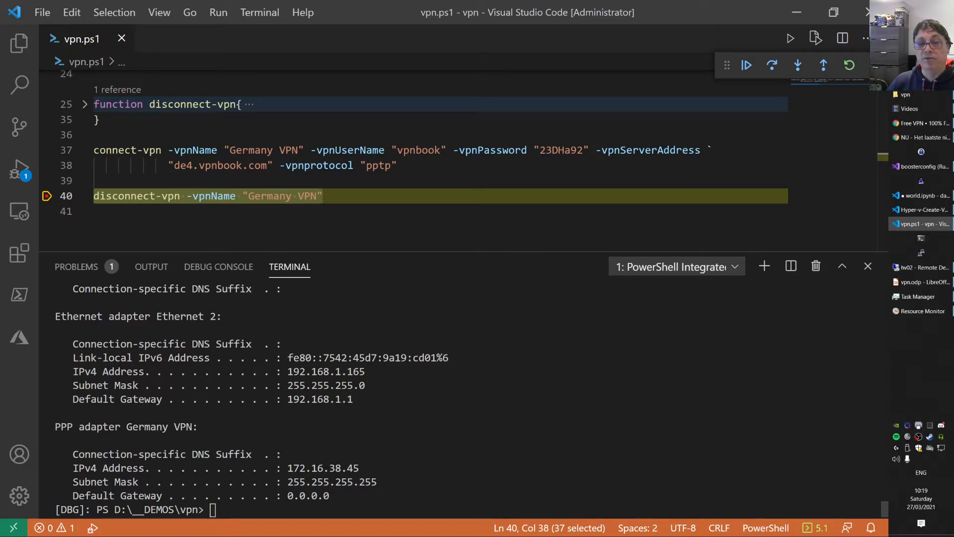
Step: Highlight the Germany VPN adapter block, its address 172.16.38.45 and subnet mask, then bring up Task Manager
left_click_drag(80, 427, 330, 495)
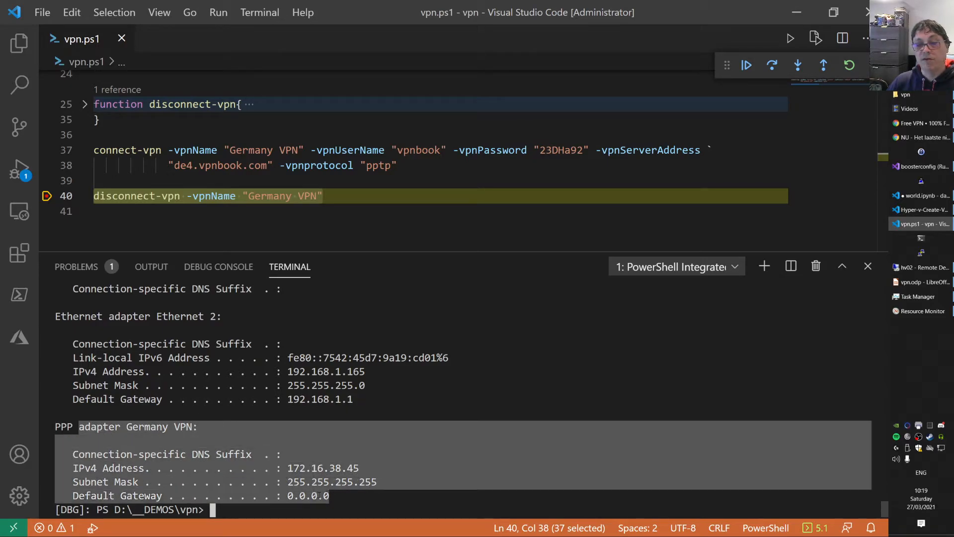
key("Escape")
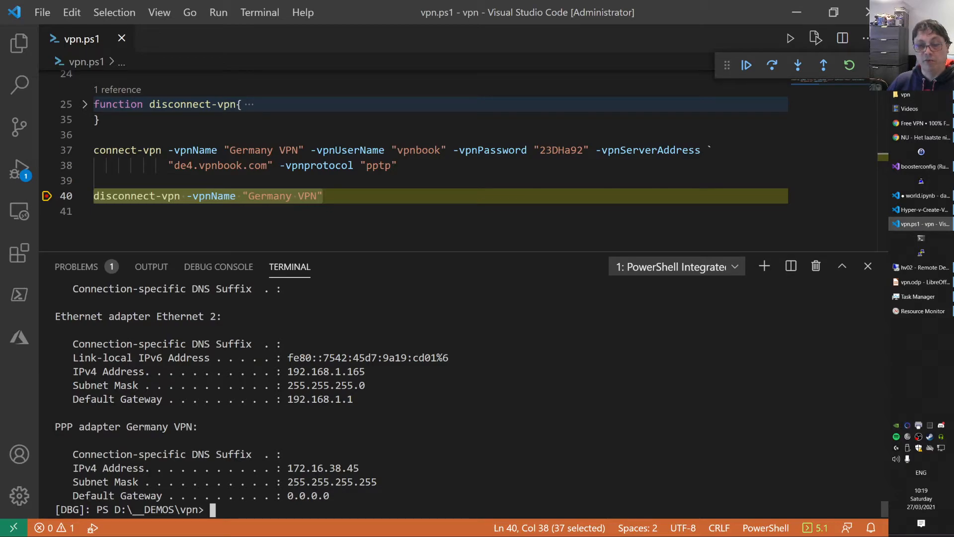
double_click(323, 467)
key("Escape")
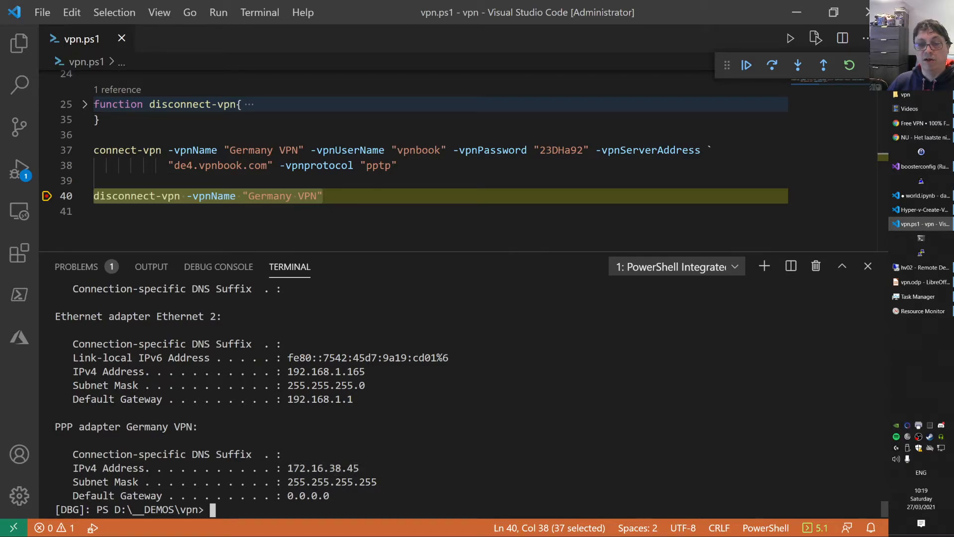
left_click_drag(288, 481, 366, 481)
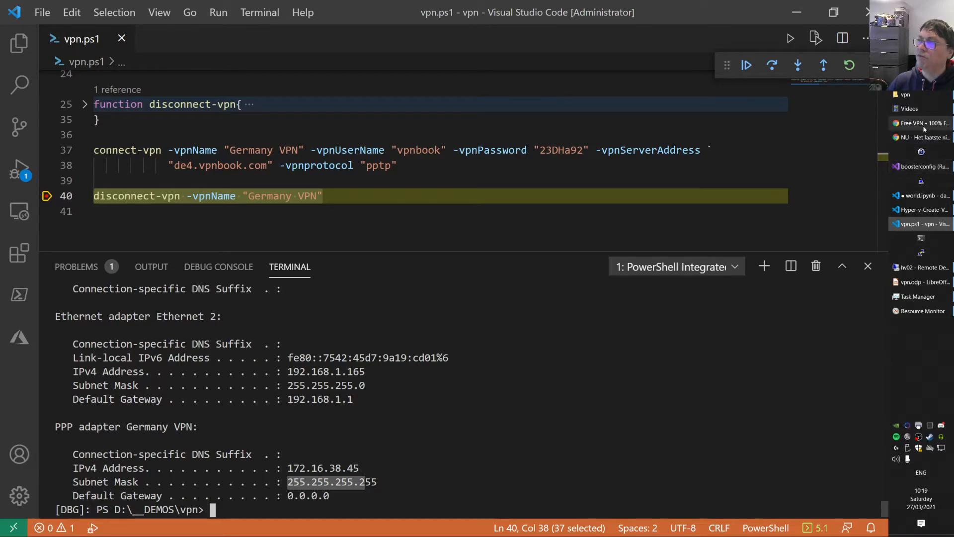
left_click(918, 297)
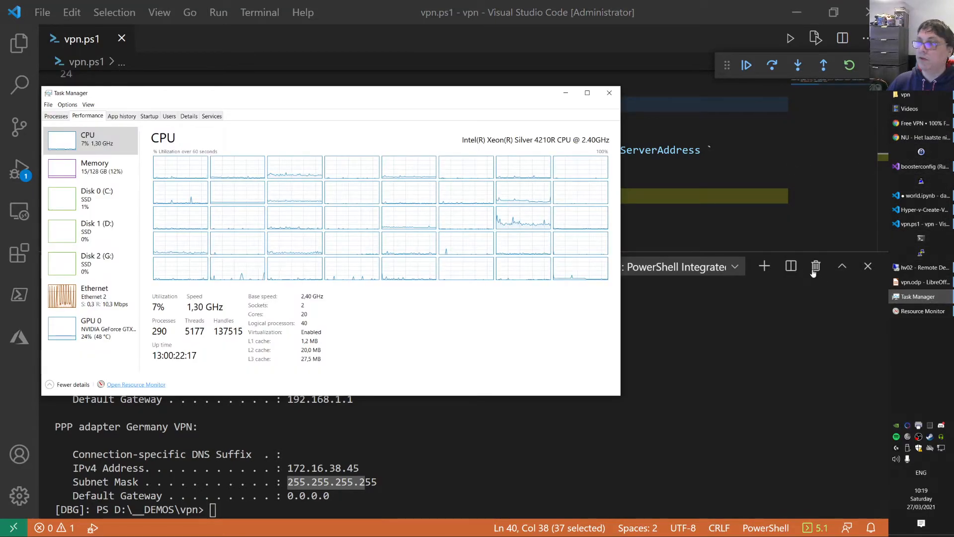
Step: Review TCP connections on the VPN address in Resource Monitor, including the one to 172.217.17.174
left_click(922, 311)
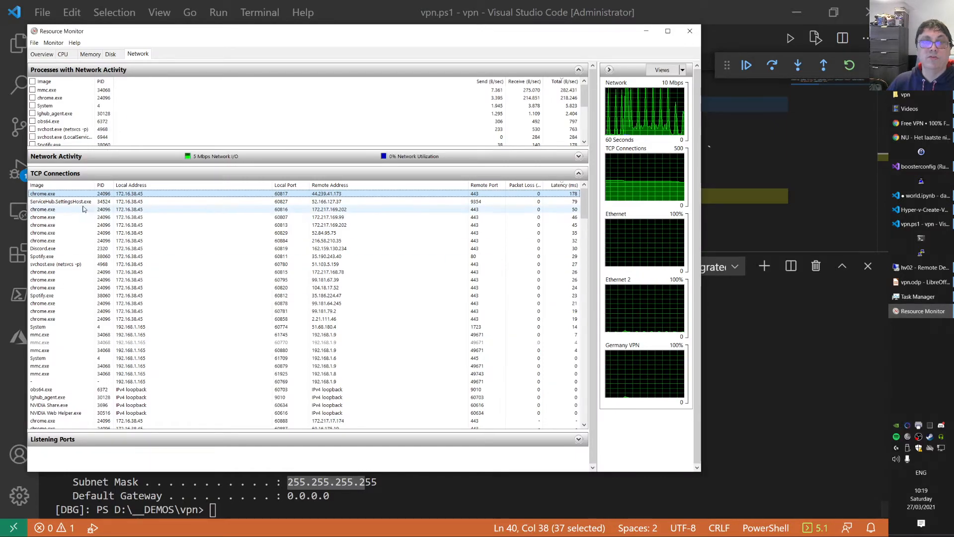
left_click(112, 209)
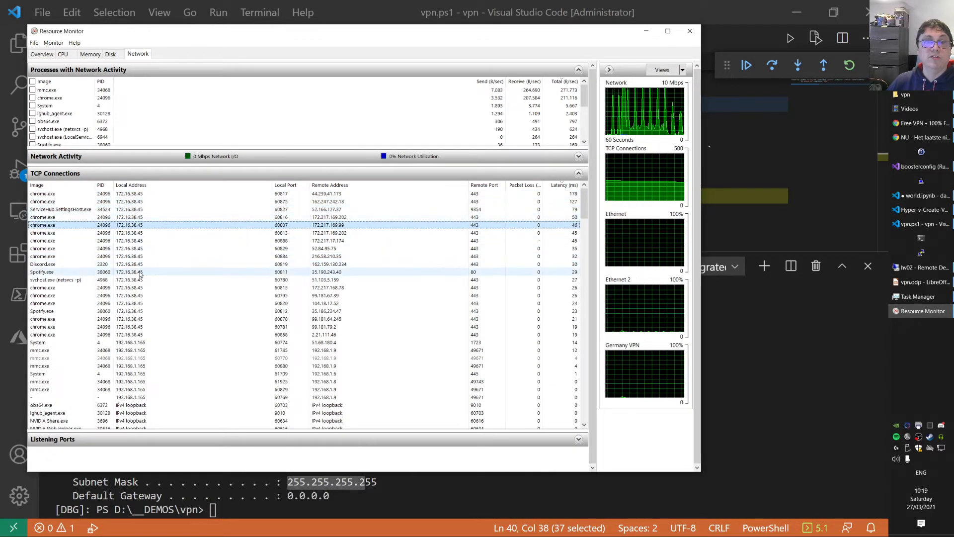
left_click(138, 311)
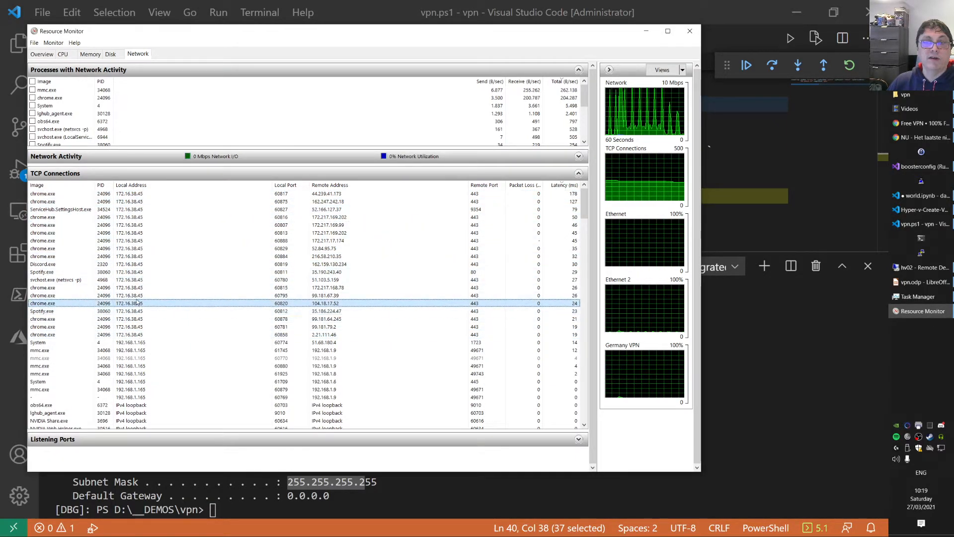
left_click(335, 240)
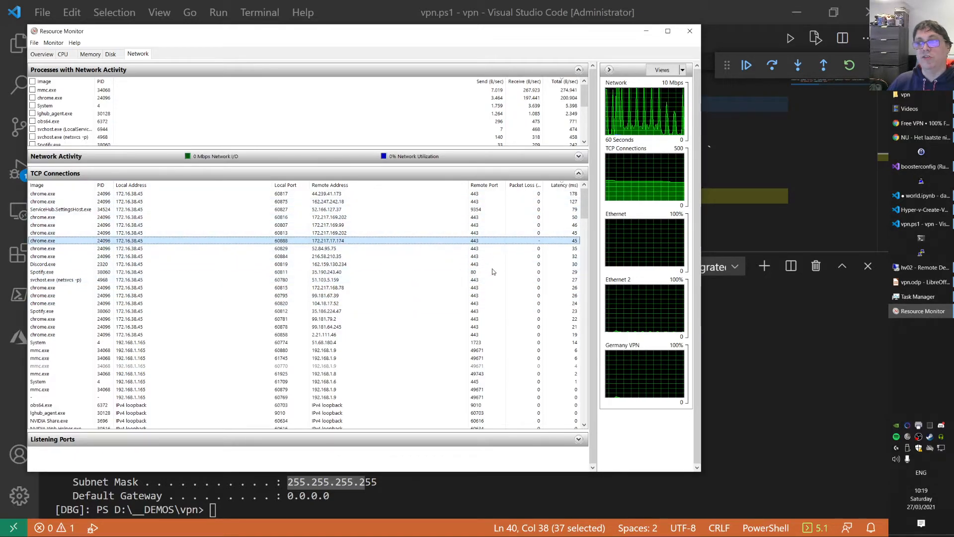
Step: Close Resource Monitor and hide Task Manager to reveal the script
left_click(690, 31)
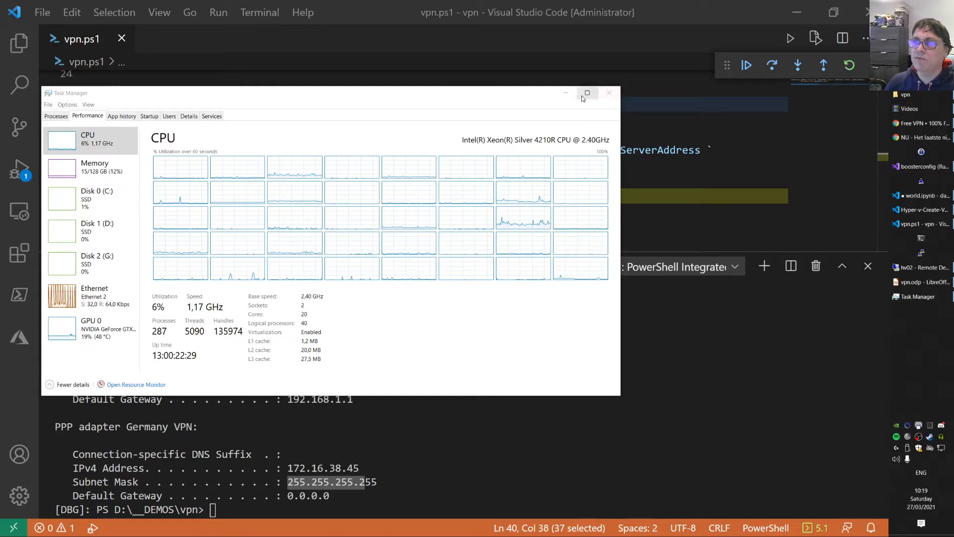
left_click(568, 93)
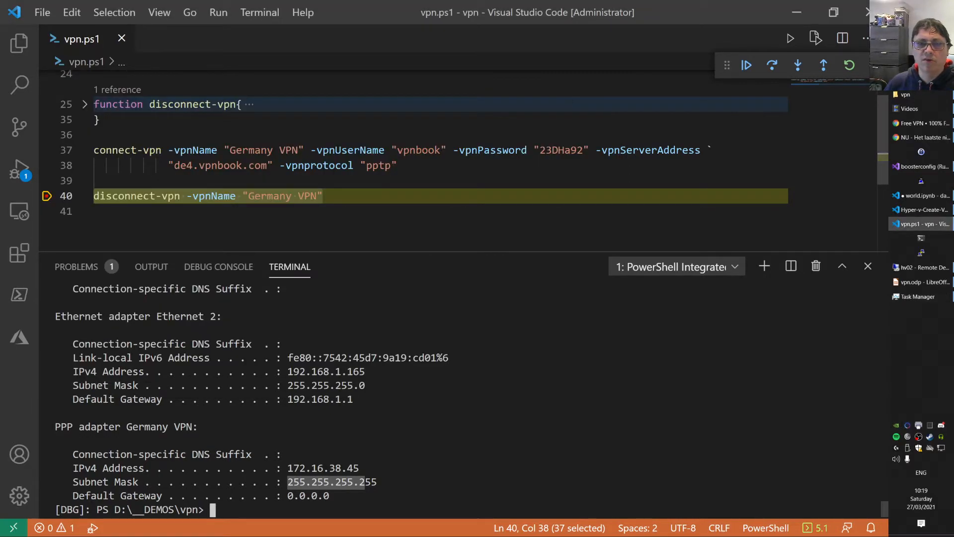
Step: Finish editing vpn.ps1 to import vpn.psm1 before connecting and disconnecting, then switch to the Impress slide
left_click(447, 196)
scroll(447, 165, "up", 2)
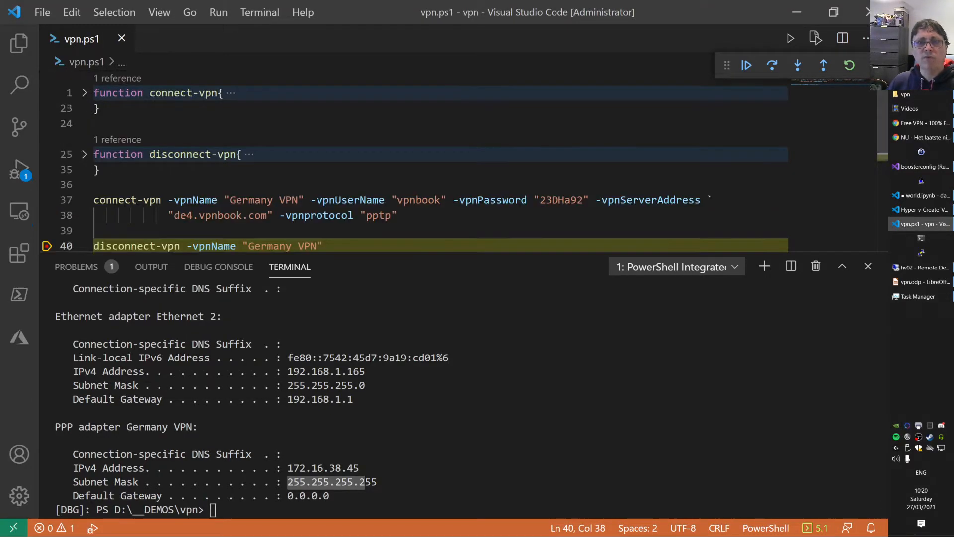
scroll(447, 165, "down", 3)
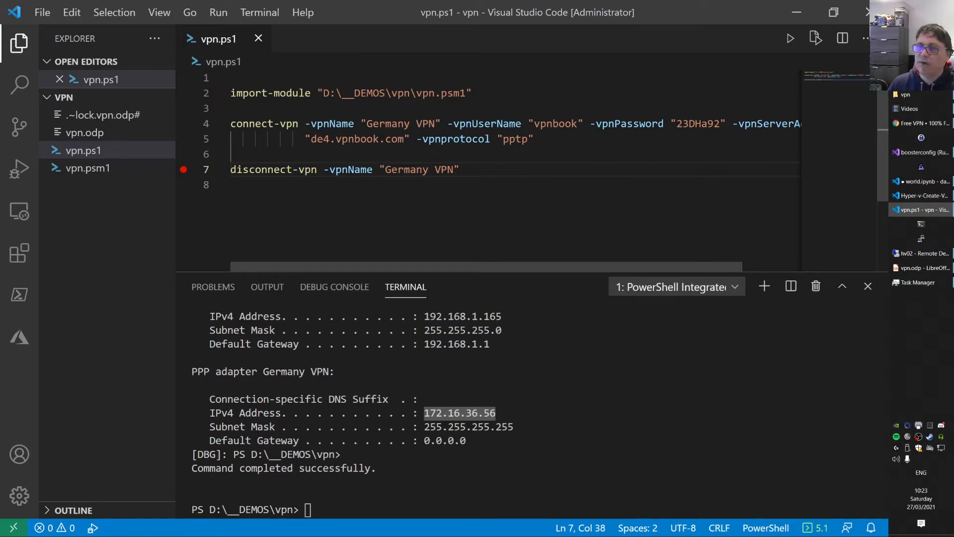
key("Down")
mouse_move(273, 169)
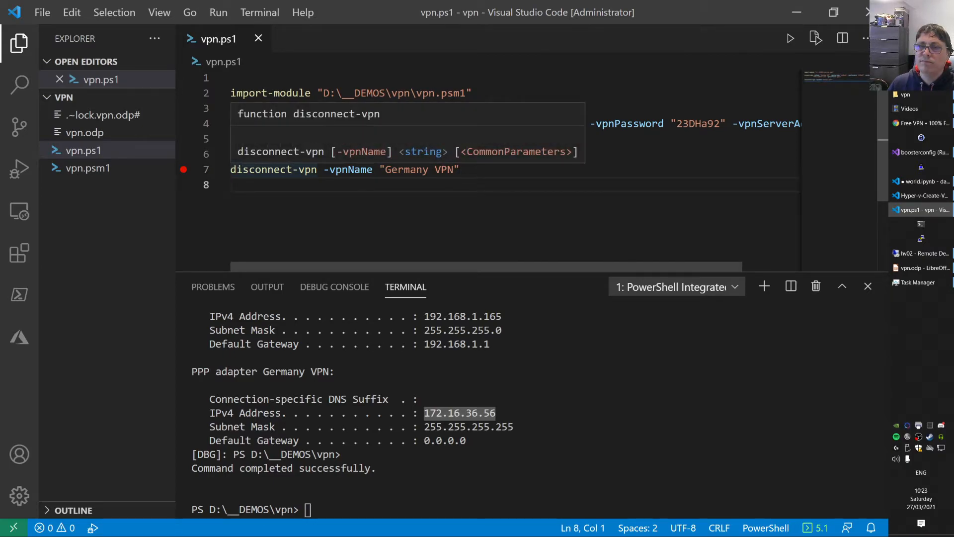
key("Up")
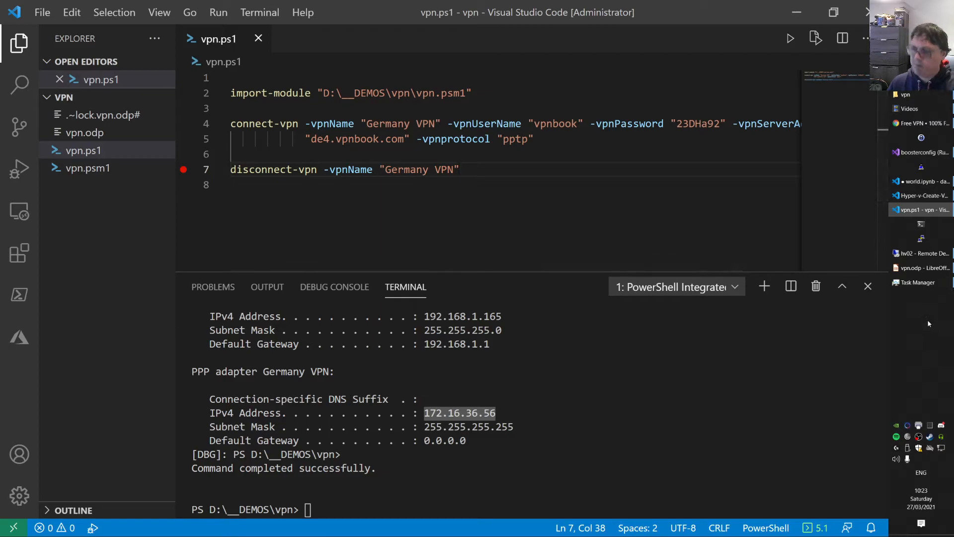
left_click(928, 323)
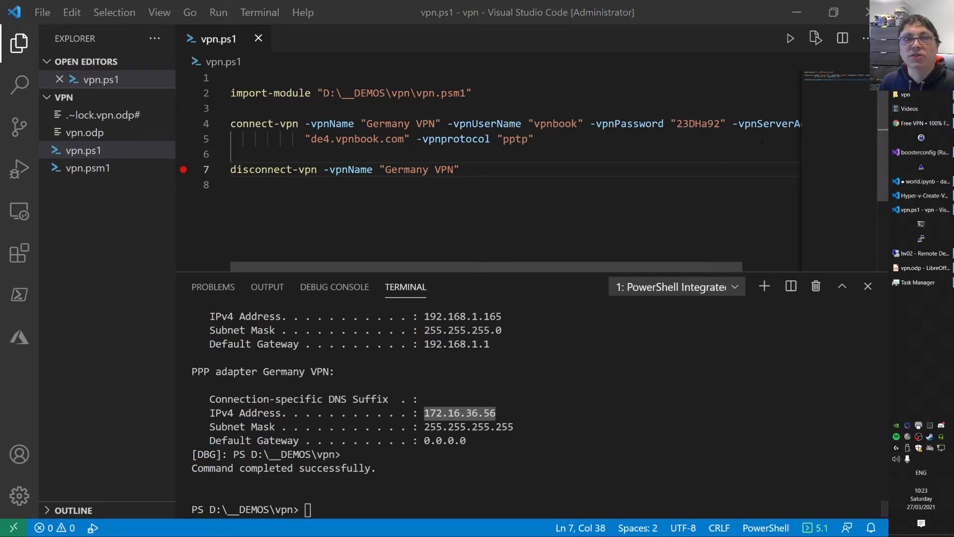
Step: Glance at the Agenda slide, return to the editor and start a new Visual Studio Code window
left_click(923, 267)
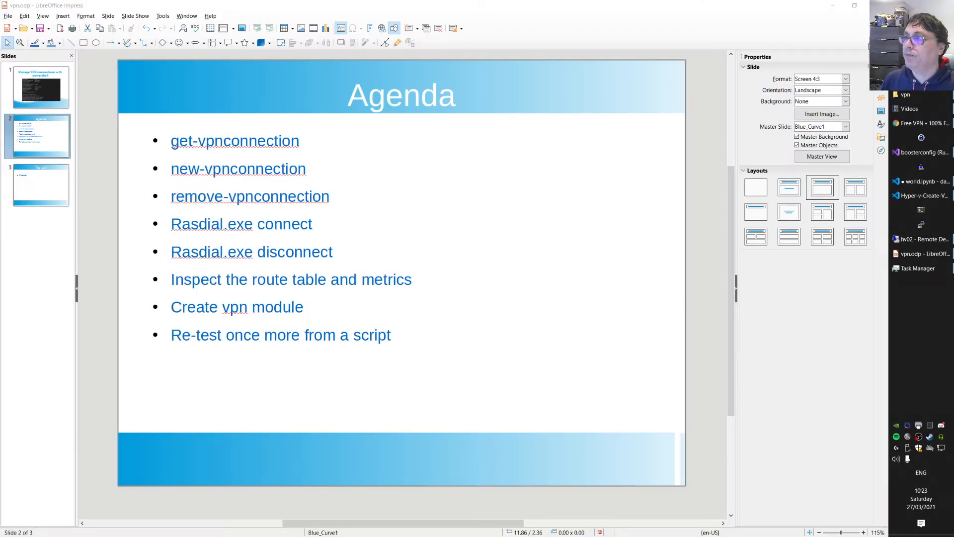
left_click(923, 195)
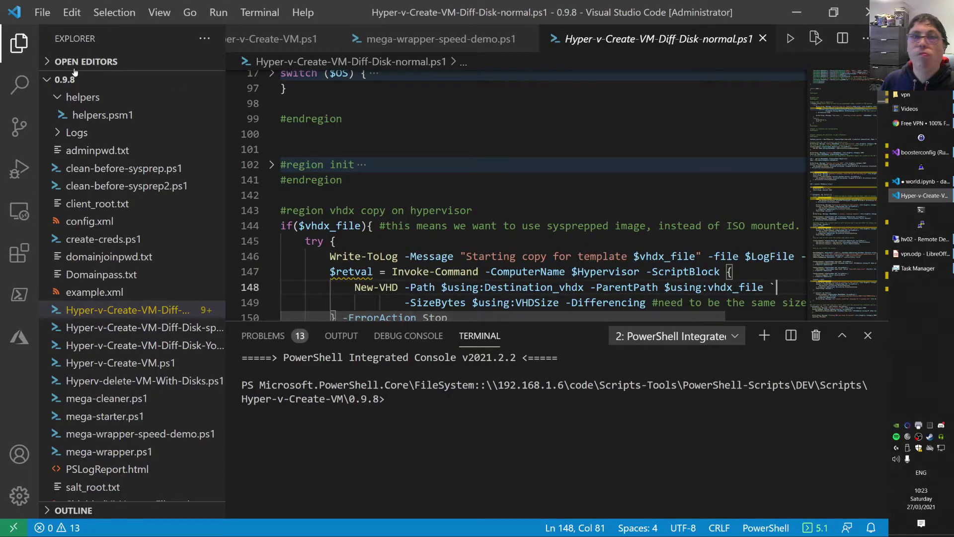
left_click(43, 12)
left_click(81, 60)
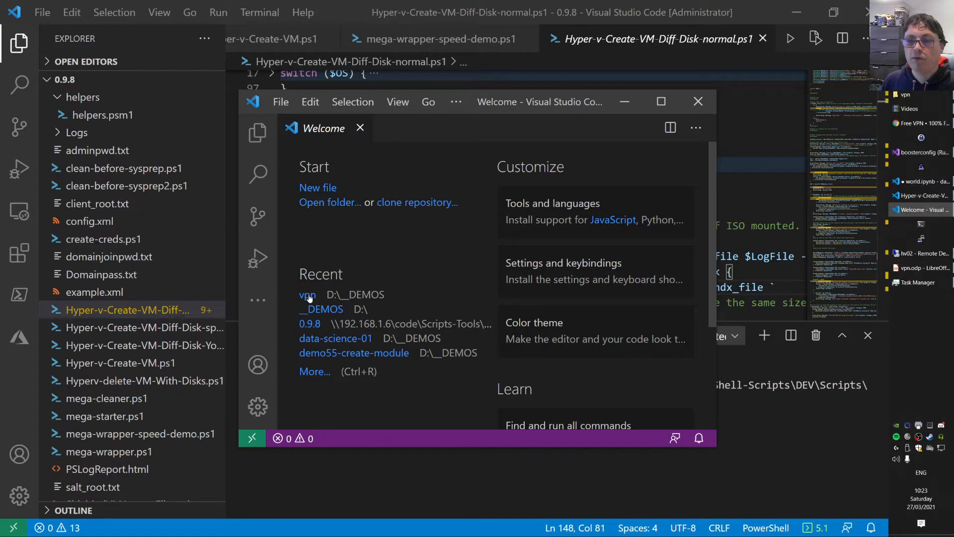
Step: Reopen the recent vpn folder, maximize the window and go to the import-module line
left_click(307, 294)
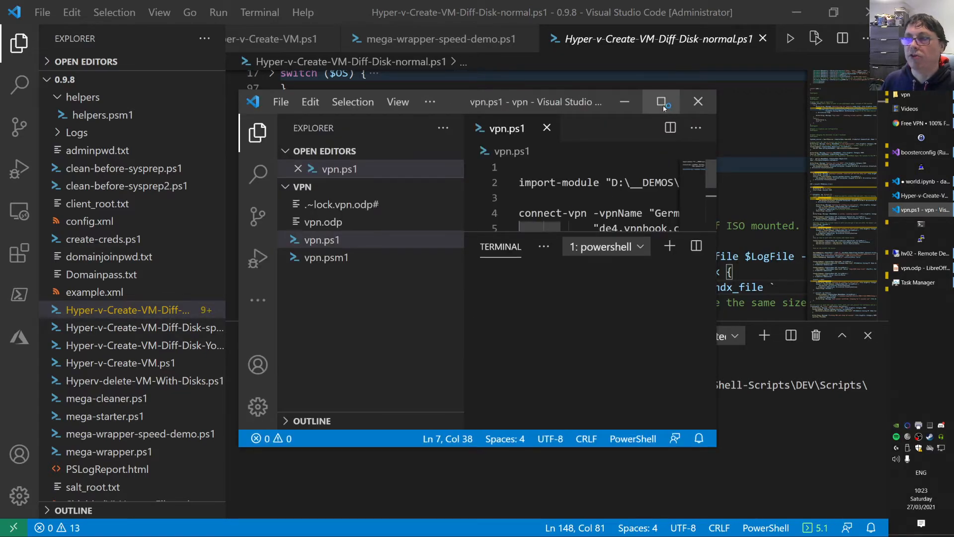
left_click(660, 102)
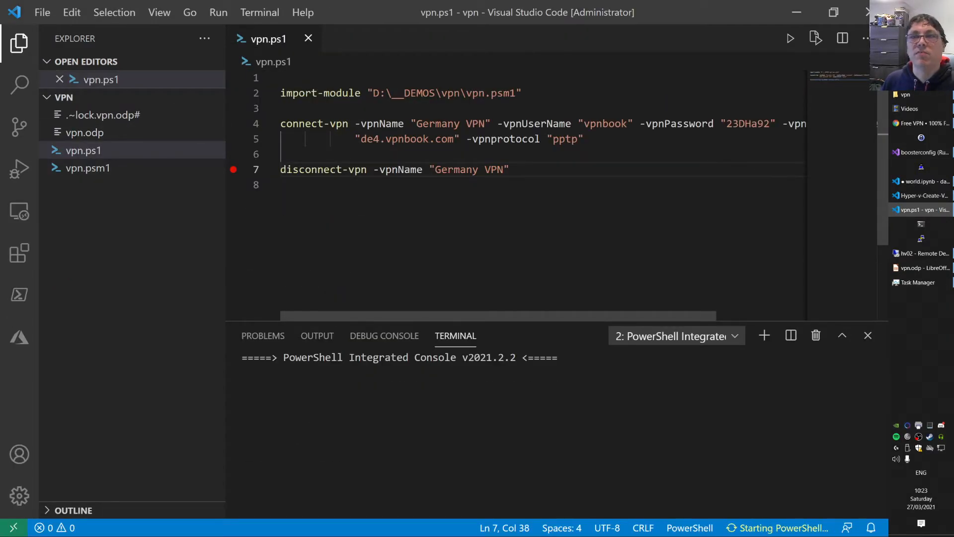
left_click(537, 93)
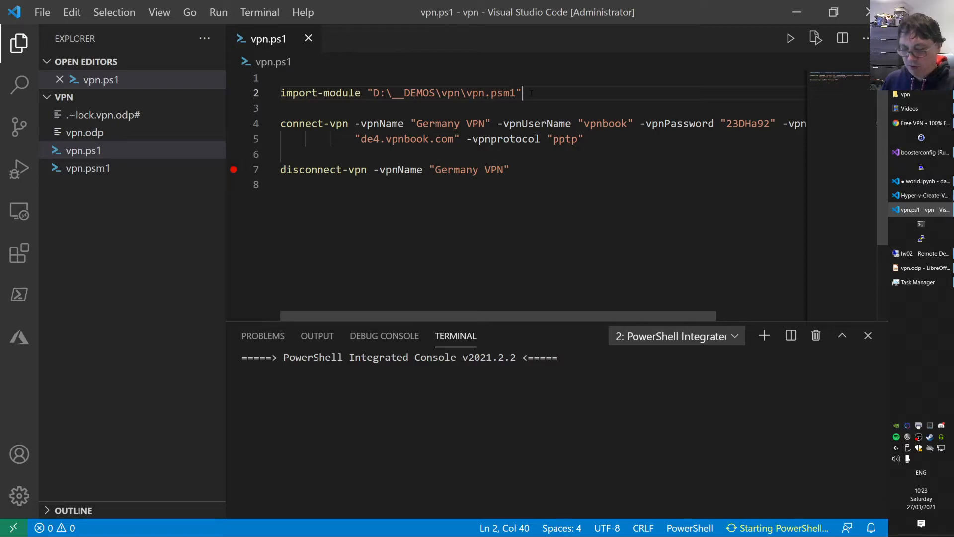
Step: Run the import-module line with F8, then start connect-vpn with -vpnName completed by Tab
key("F8")
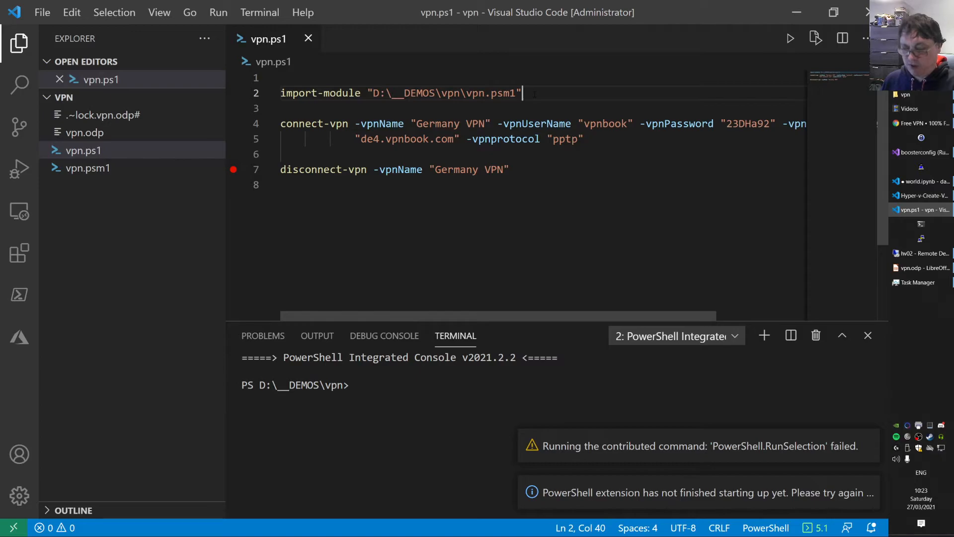
key("F8")
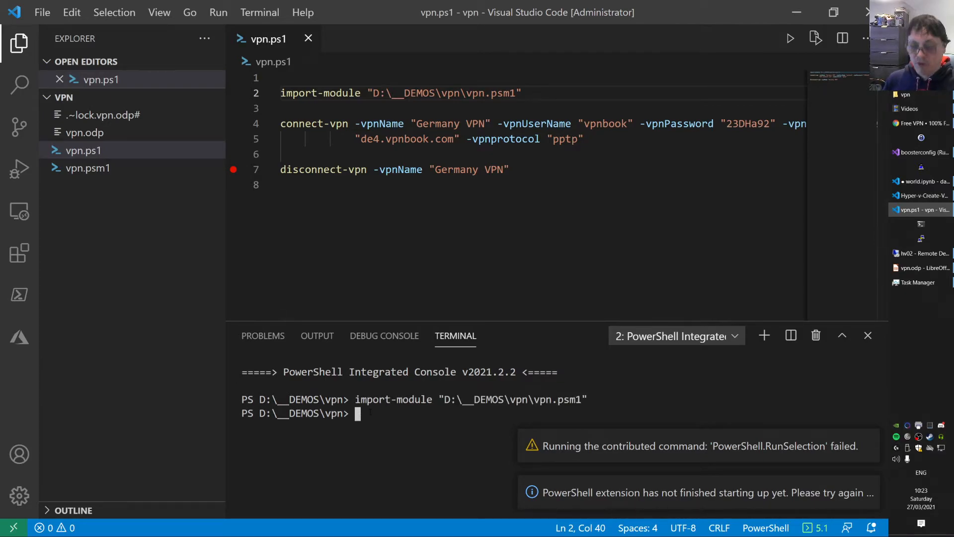
type("c")
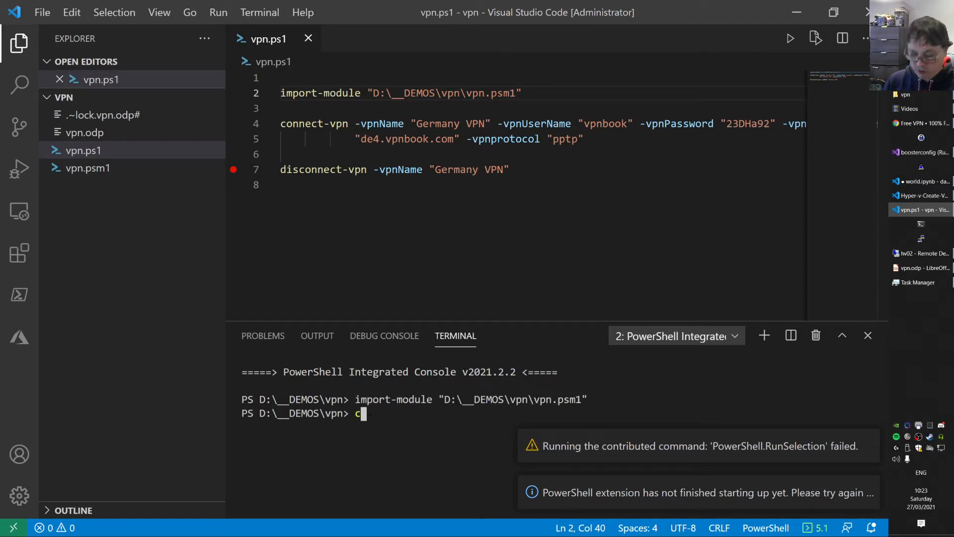
type("onnect-vp")
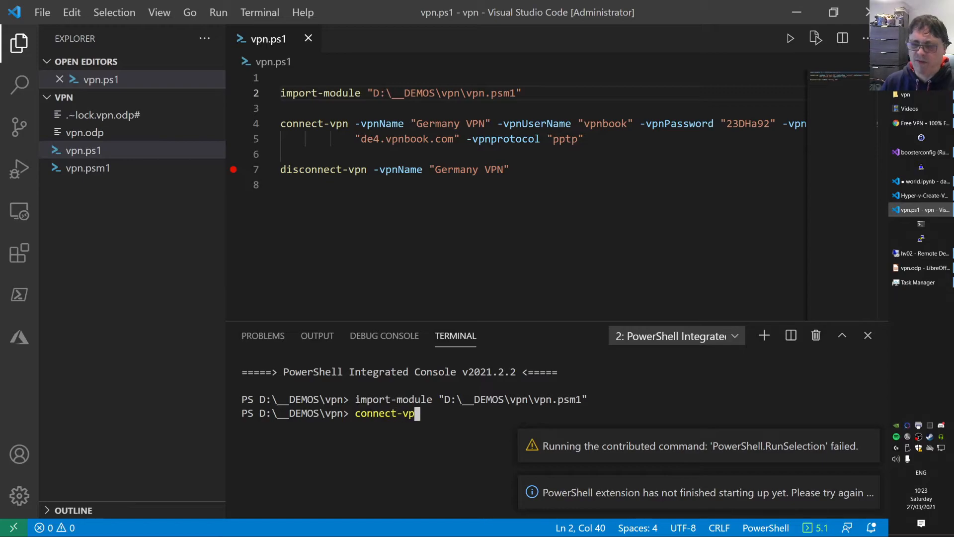
type("n")
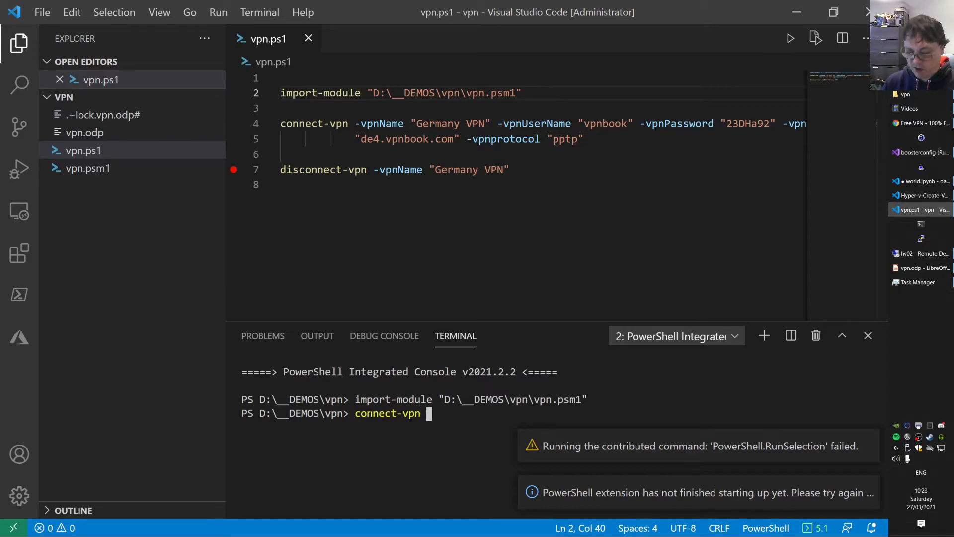
type(" -")
key("Tab")
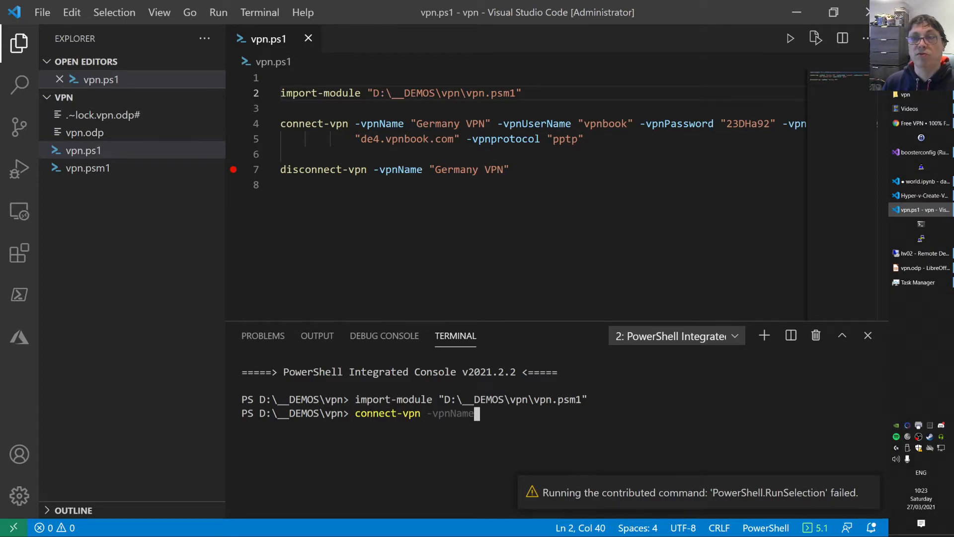
Step: Open vpn.psm1, select vpnUserName, and cycle the terminal parameter through -vpnPassword back to connect-vpn
left_click(83, 151)
left_click(88, 168)
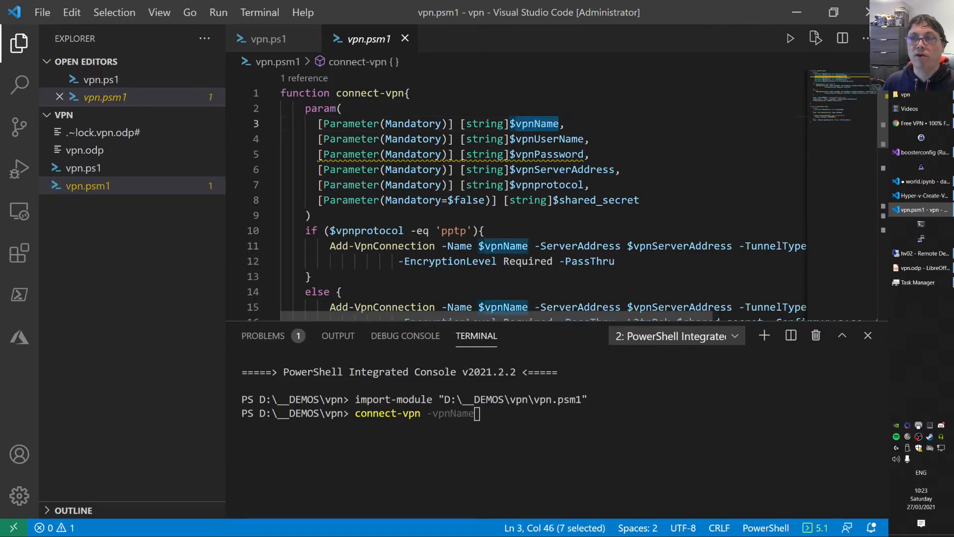
double_click(547, 139)
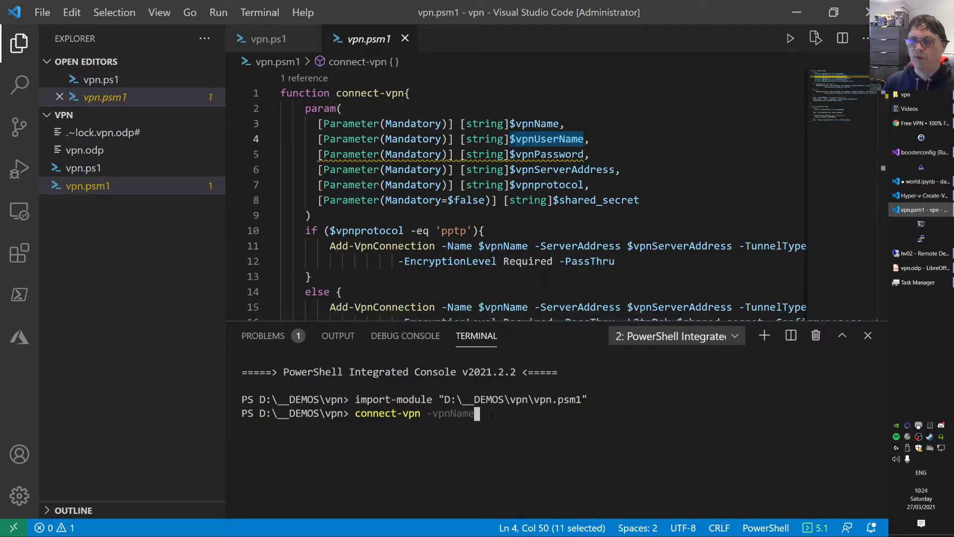
key("BackSpace")
key("BackSpace")
key("BackSpace")
key("BackSpace")
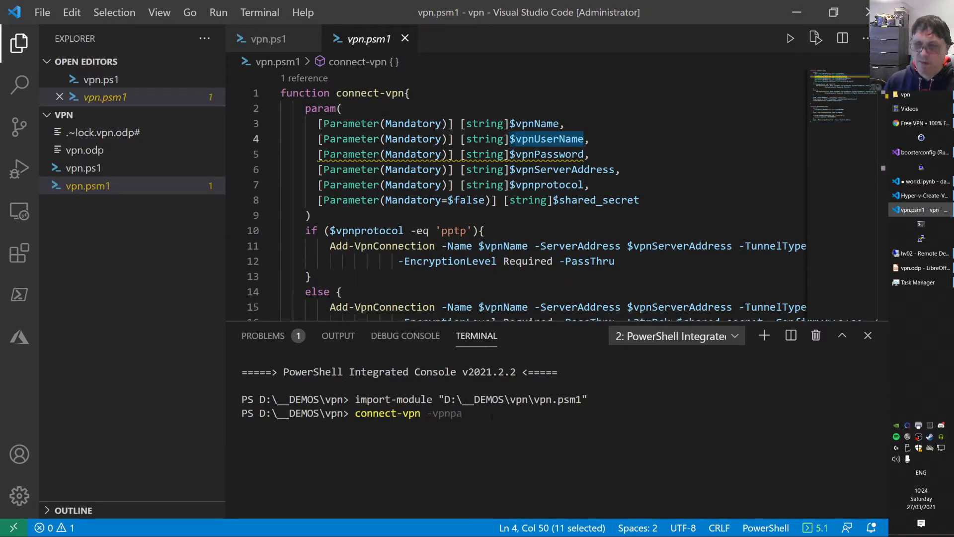
key("Tab")
key("BackSpace")
key("BackSpace")
key("BackSpace")
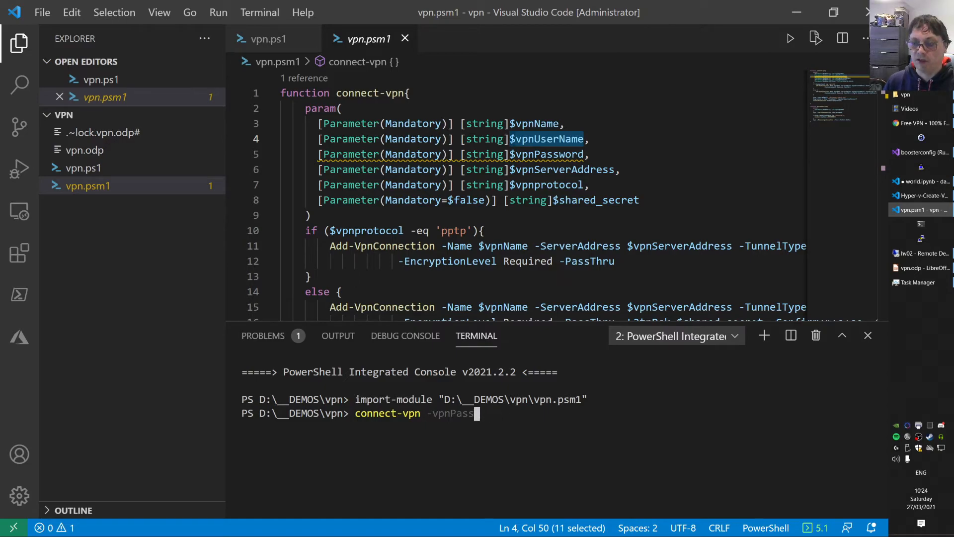
key("BackSpace")
key("BackSpace")
key("BackSpace")
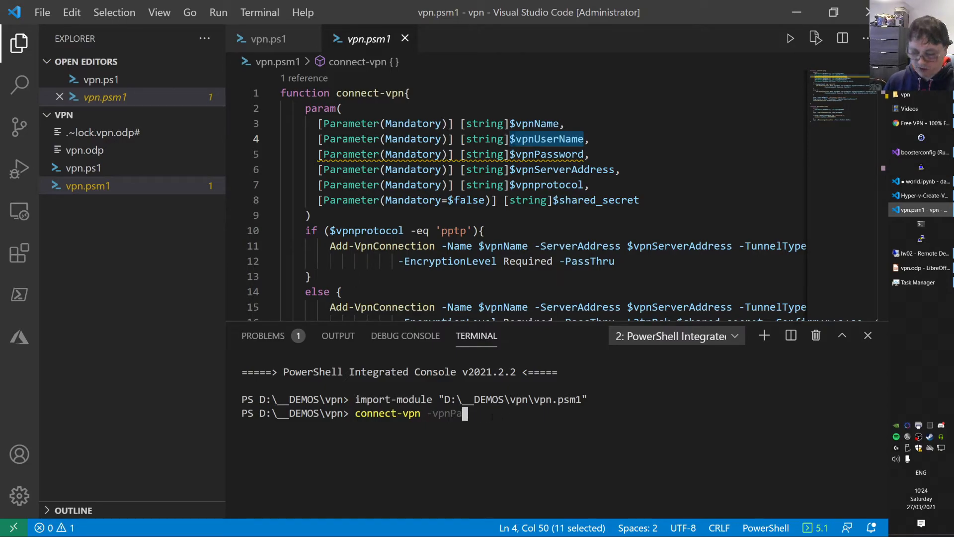
key("BackSpace")
key("BackSpace")
type("protoco")
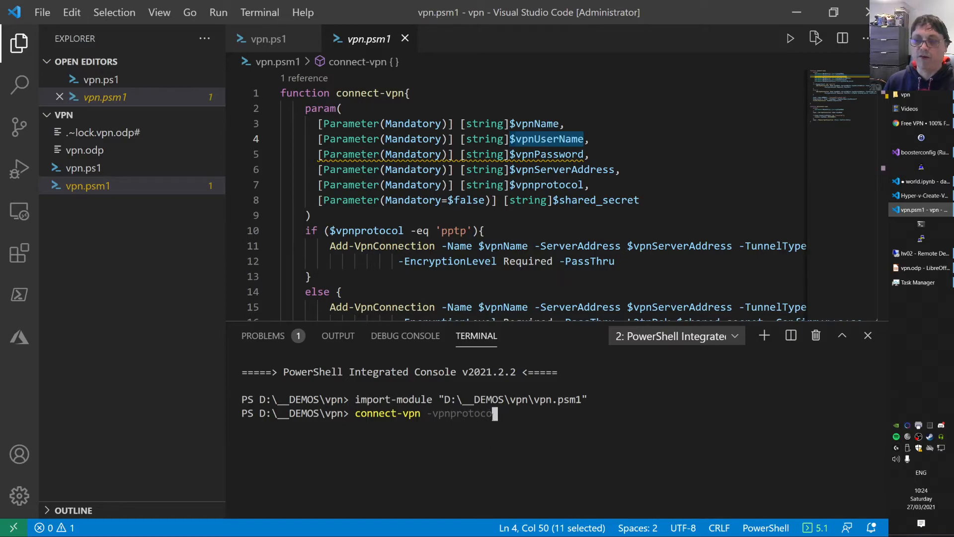
key("ctrl+BackSpace")
key("BackSpace")
key("BackSpace")
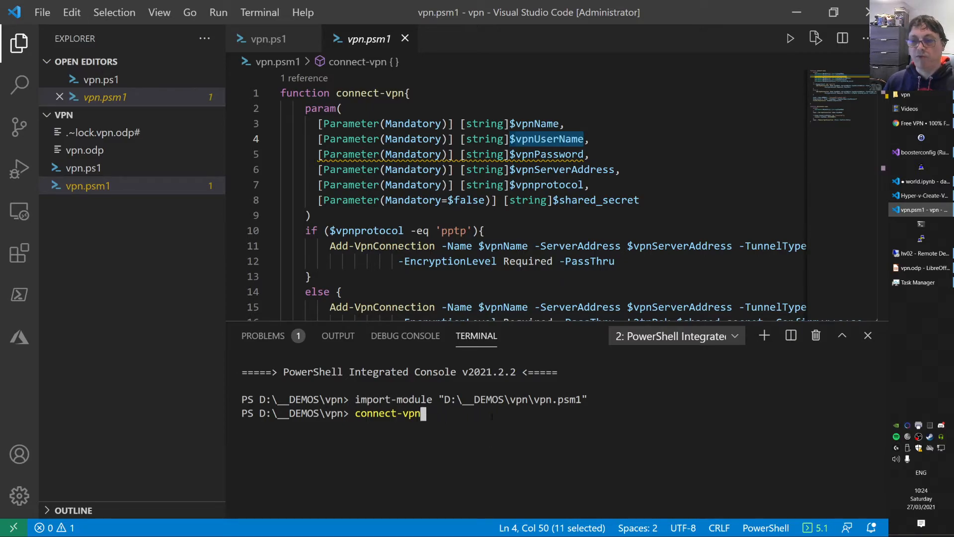
type(" -")
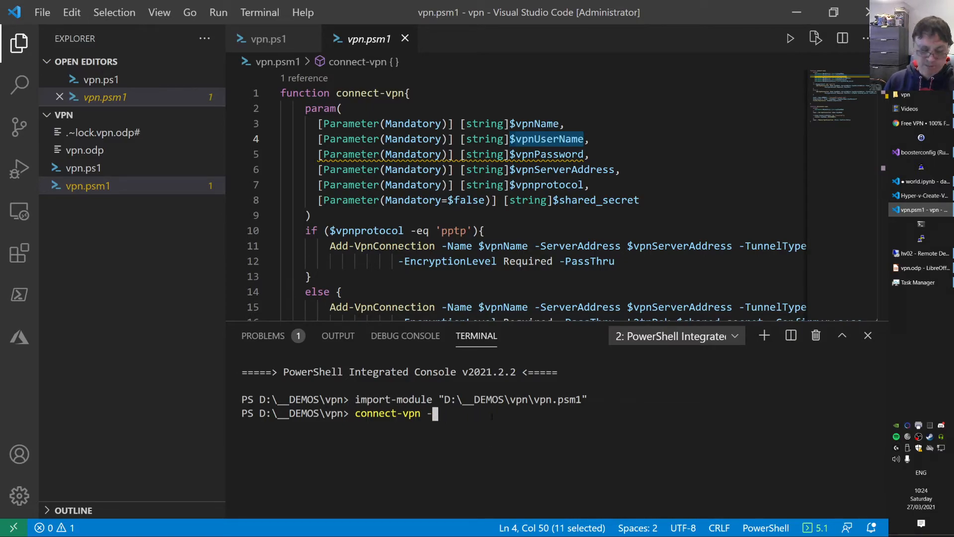
Step: List all connect-vpn parameters with Ctrl+Space, review the param block, then cancel the command with Ctrl+C
key("ctrl+space")
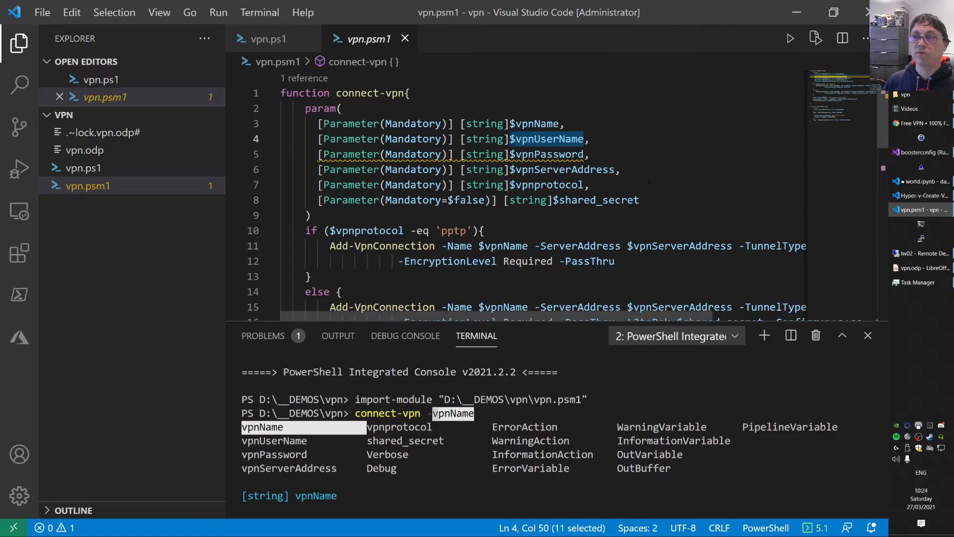
key("Down")
key("Down")
key("Down")
key("End")
key("shift+Up")
key("shift+Up")
key("shift+Up")
key("shift+Home")
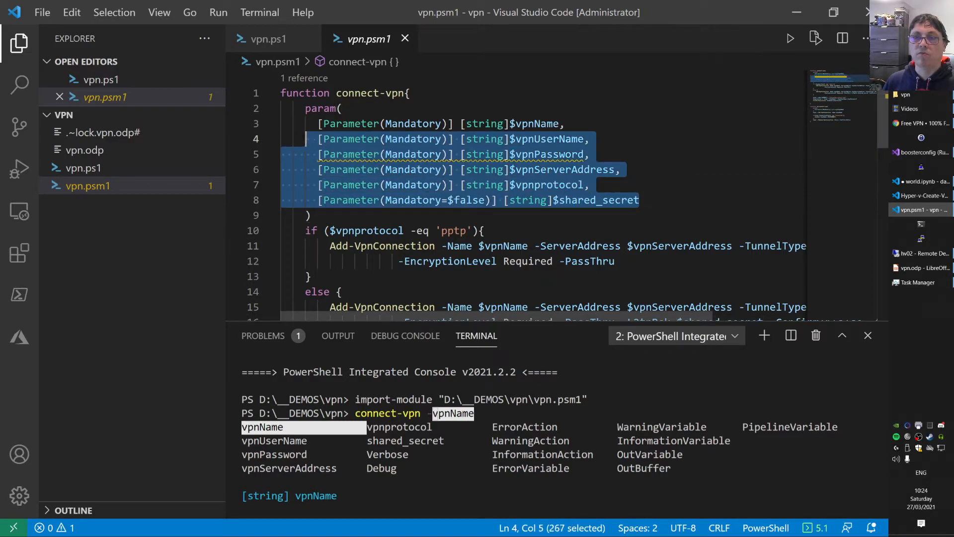
key("shift+Up")
key("Up")
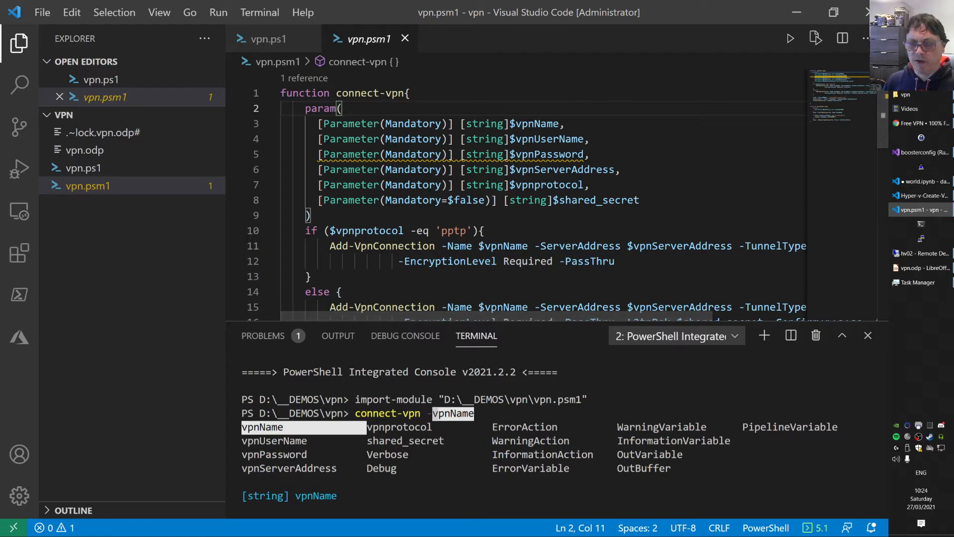
key("Escape")
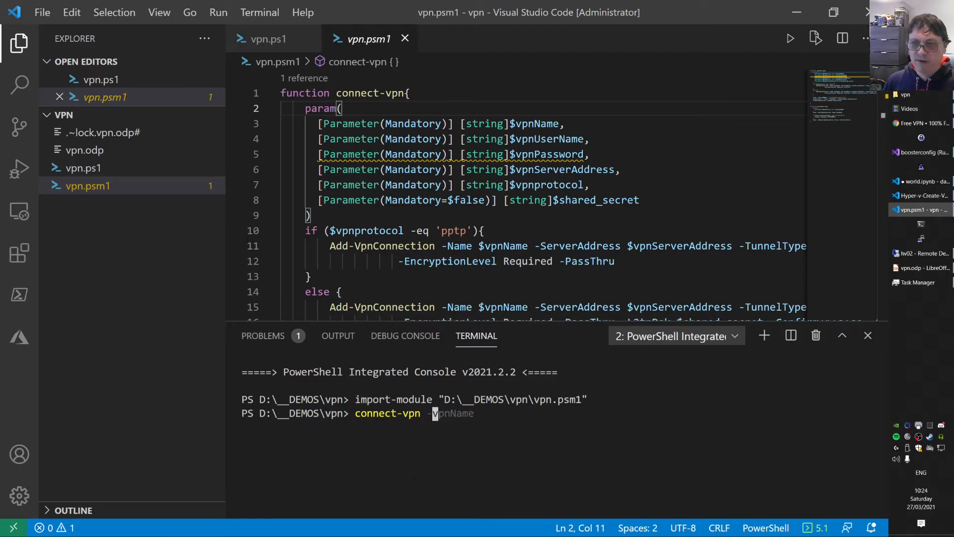
key("ctrl+c")
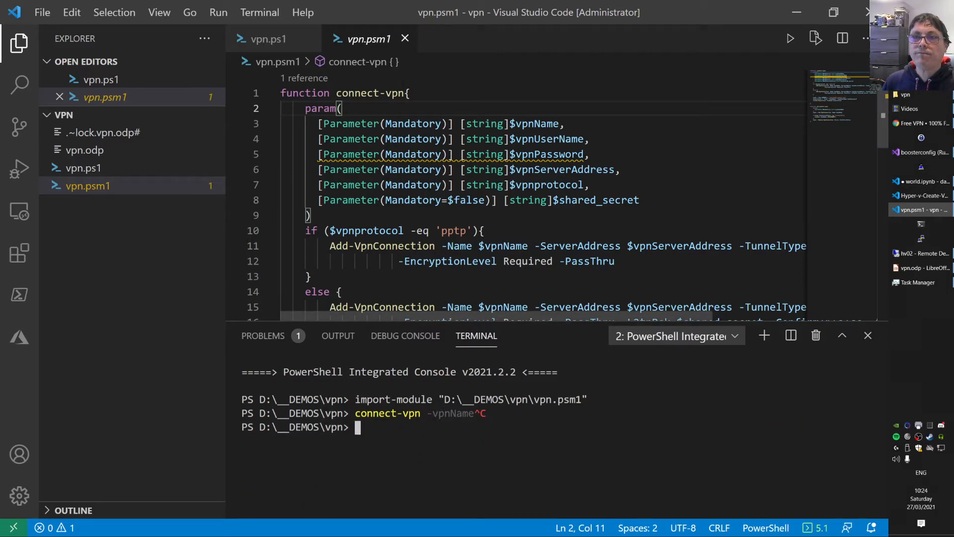
Step: Copy the France server address fr1.vpnbook.com from the vpnbook page in Chrome
left_click(405, 39)
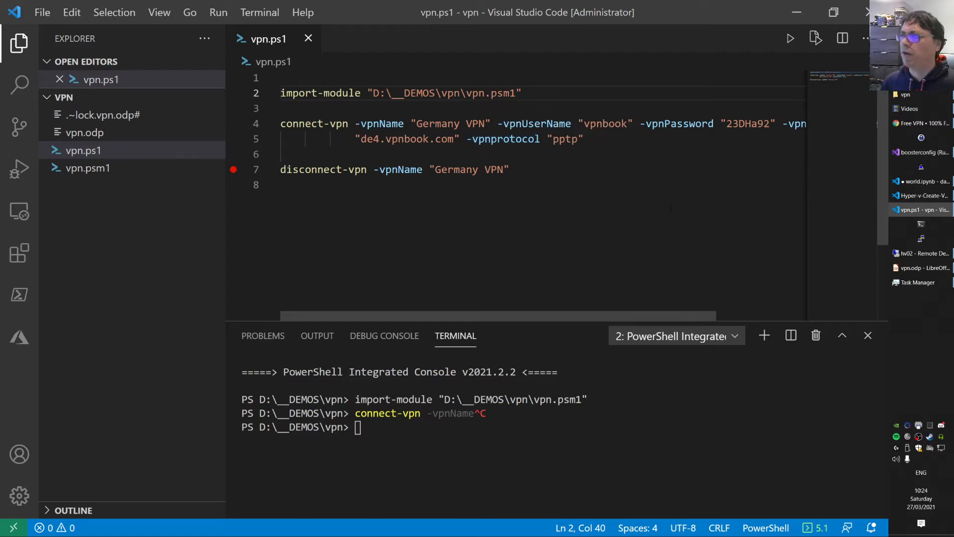
left_click(913, 126)
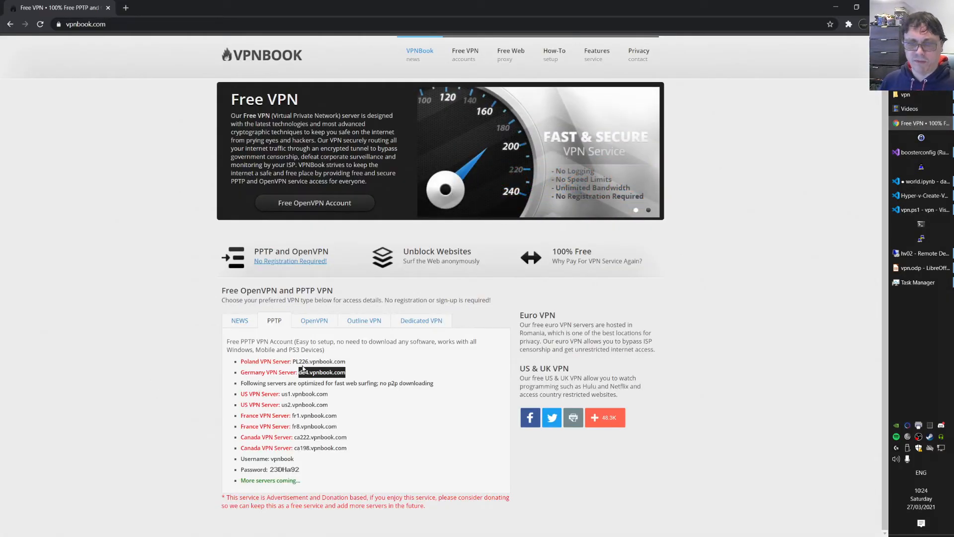
left_click(293, 416)
left_click_drag(292, 415, 337, 415)
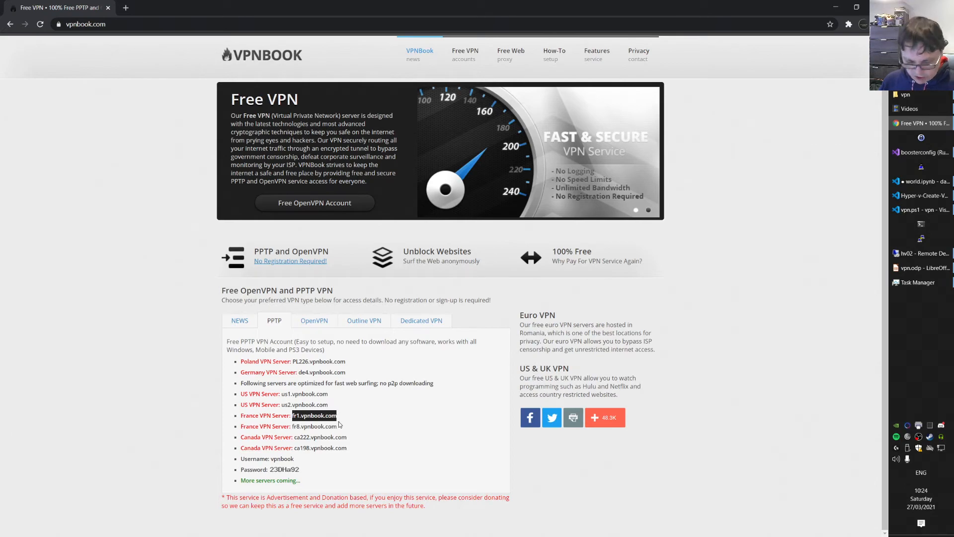
key("ctrl+c")
key("alt+Tab")
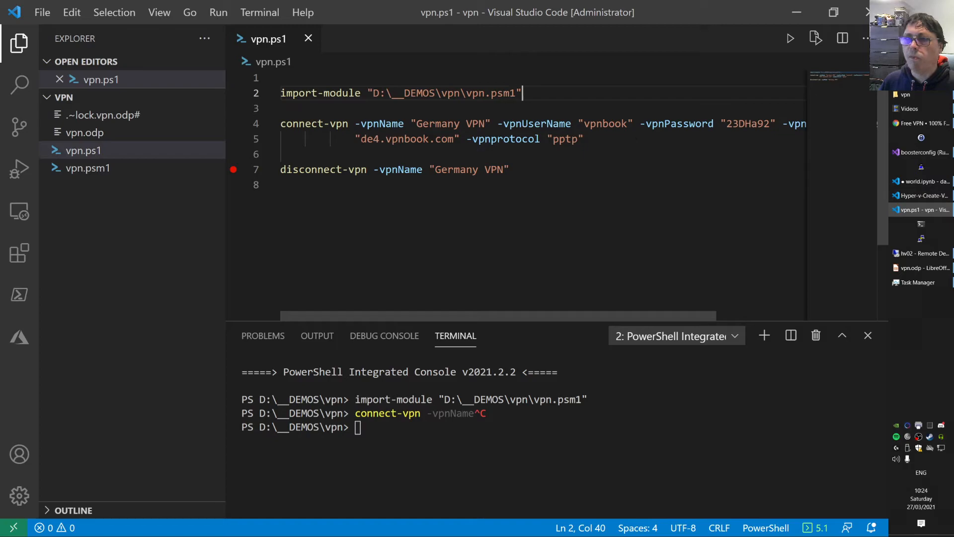
Step: Point vpn.ps1 at fr1.vpnbook.com with the name France VPN and save
left_click_drag(361, 139, 455, 139)
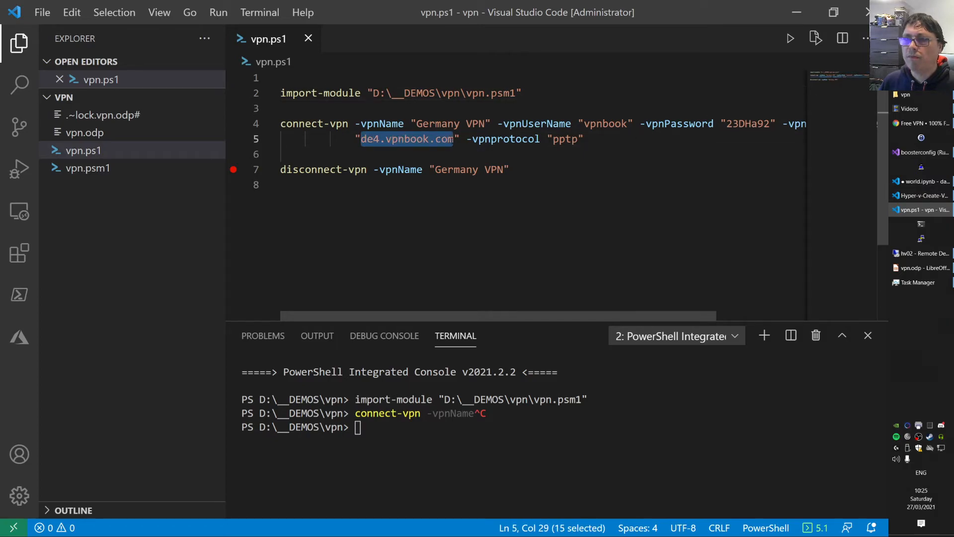
key("ctrl+v")
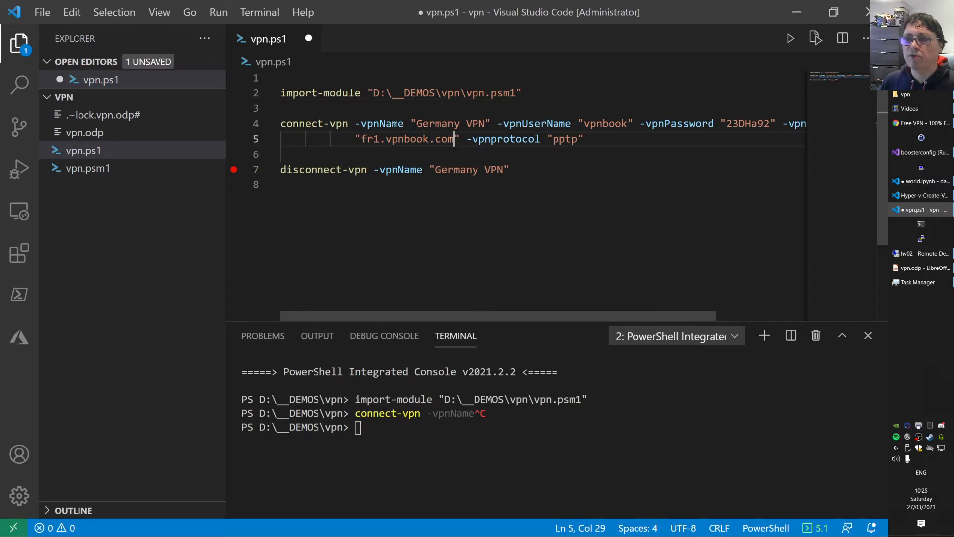
double_click(437, 124)
type("Fran")
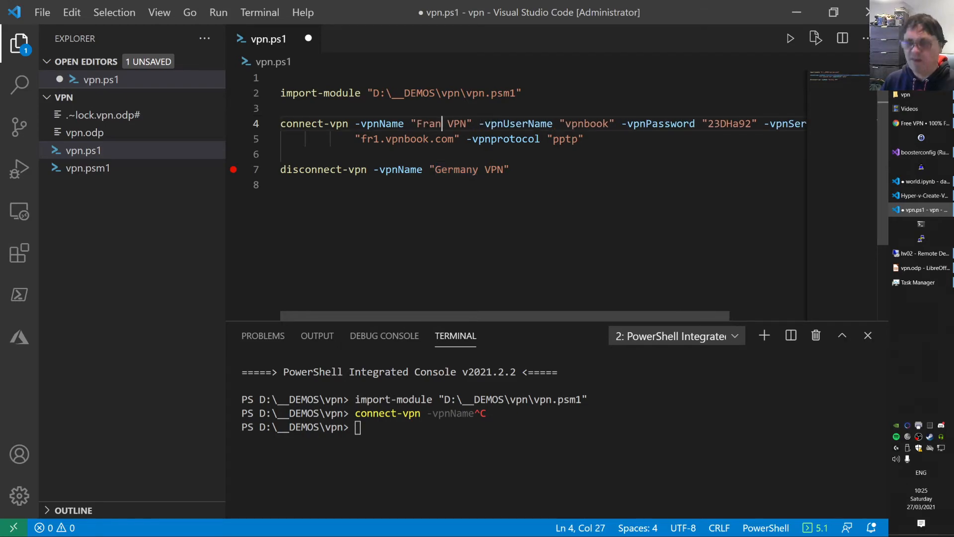
type("ce")
key("ctrl+s")
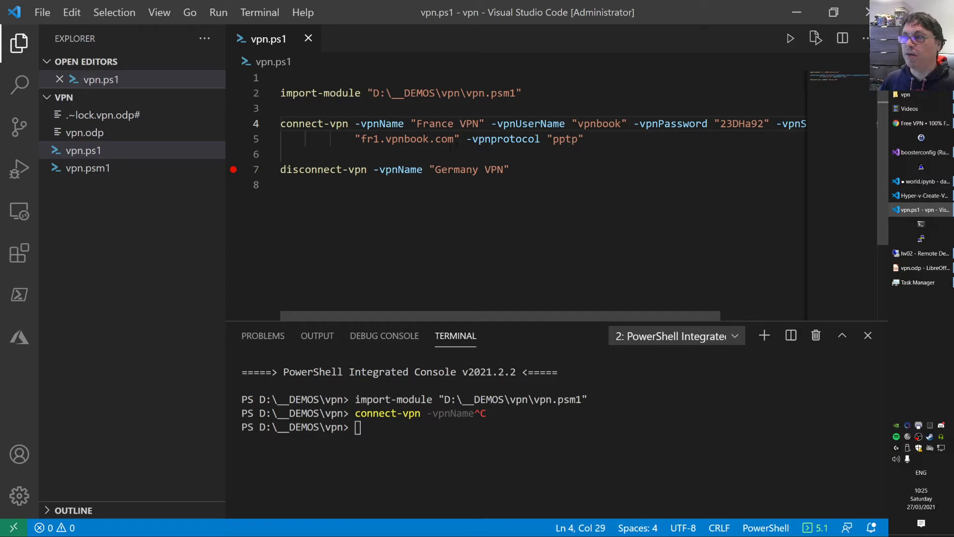
Step: Run vpn.ps1 under the debugger to connect to France VPN
key("ctrl+b")
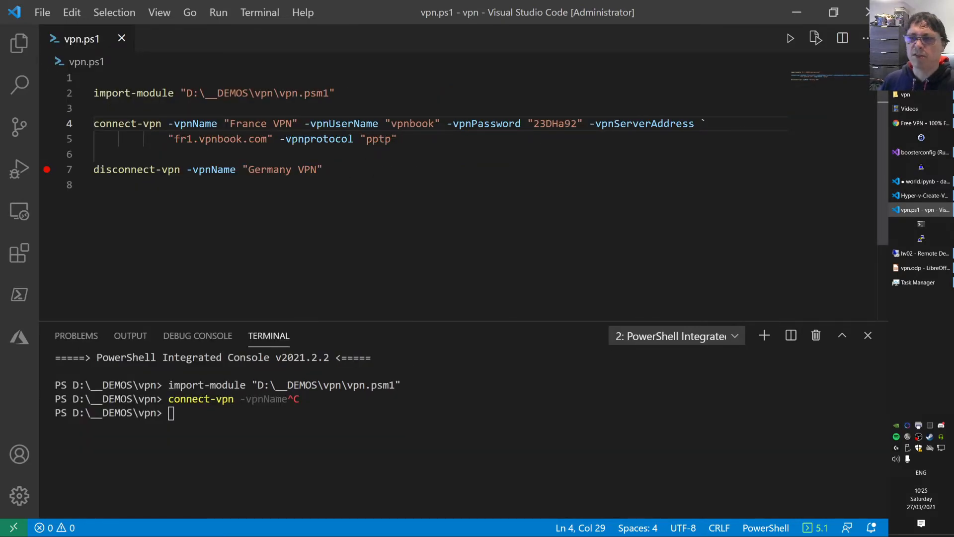
key("Down")
key("Down")
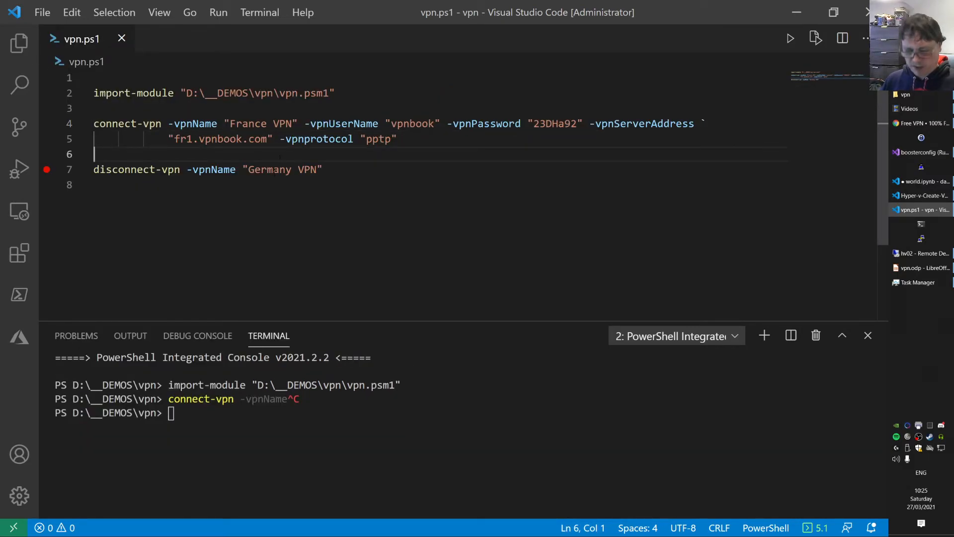
key("F5")
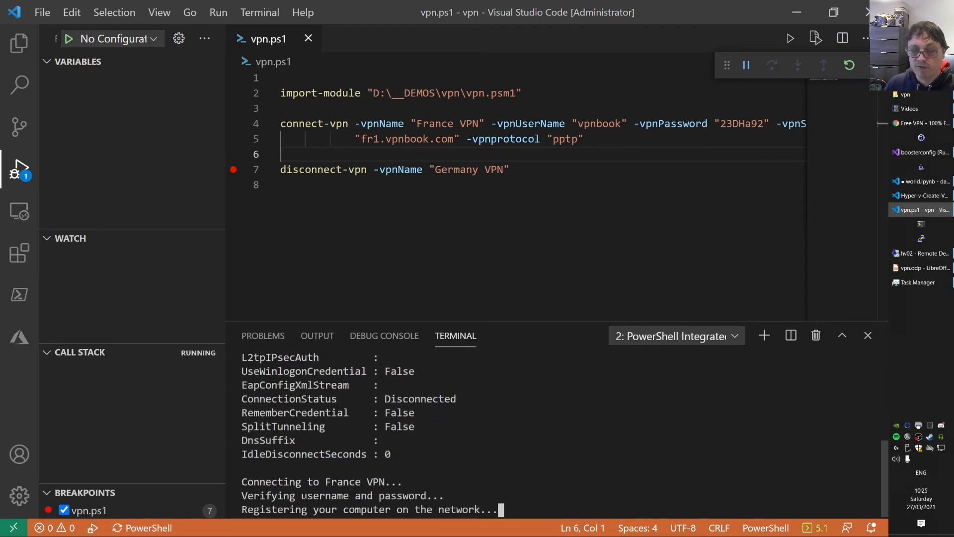
type("i")
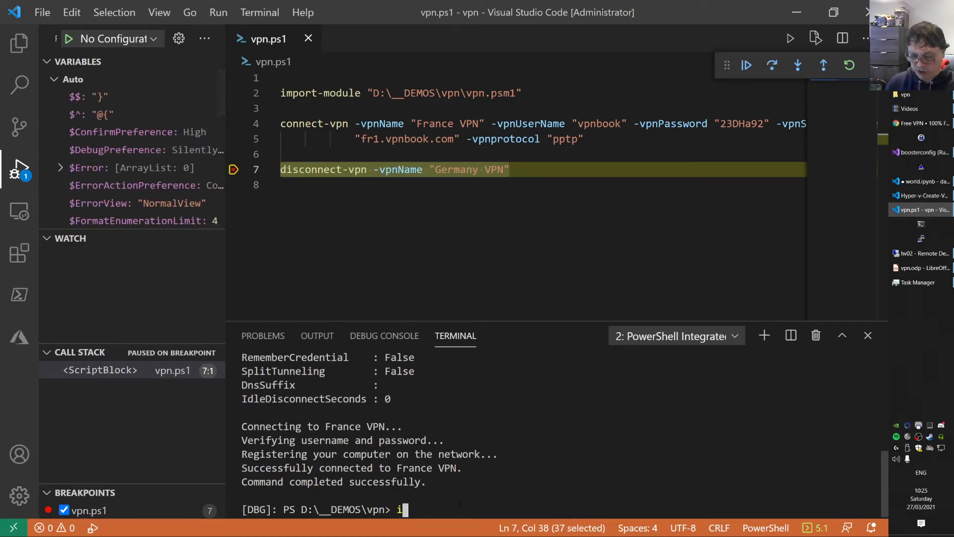
type("pconfig")
Step: Run ipconfig and route print, confirming the default route via 172.16.36.208
key("Return")
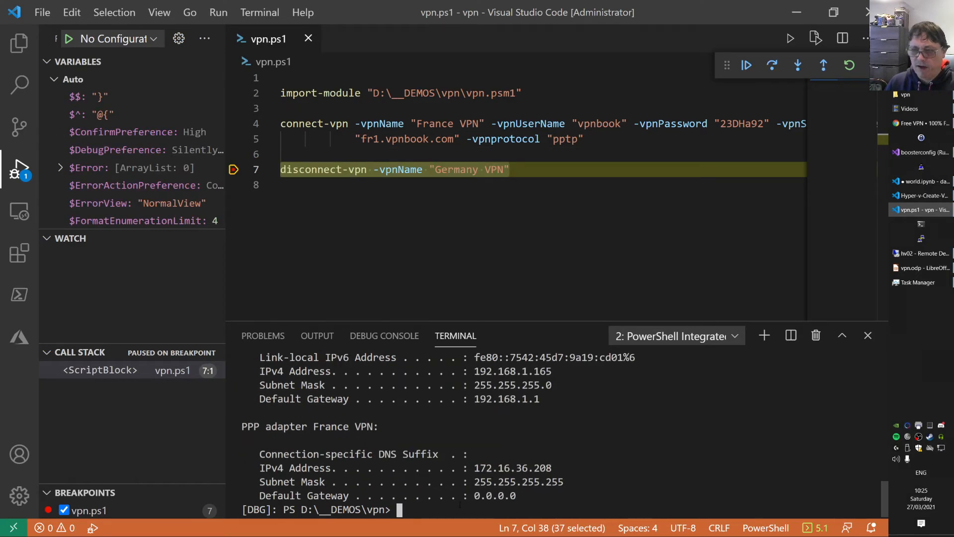
type("route pr")
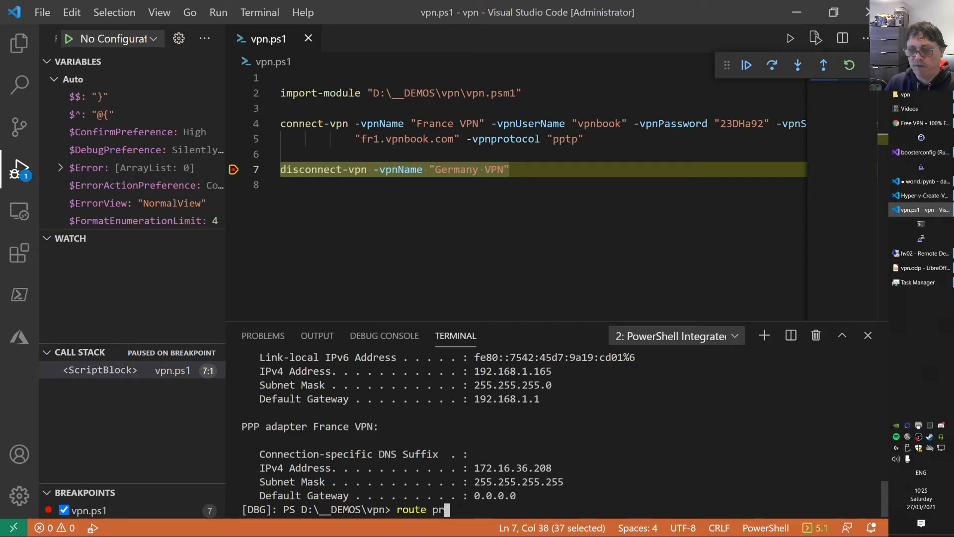
type("int")
key("Return")
scroll(478, 432, "up", 5)
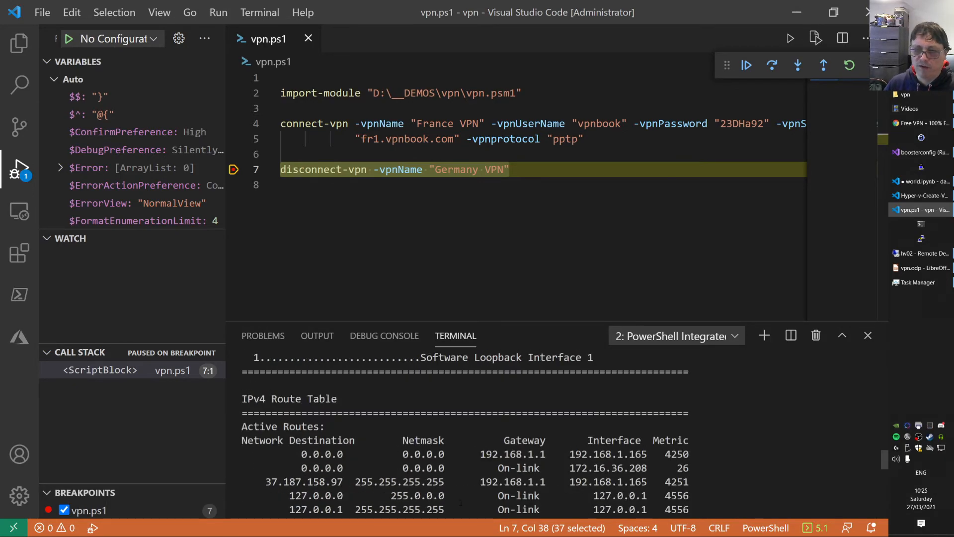
left_click_drag(289, 468, 704, 467)
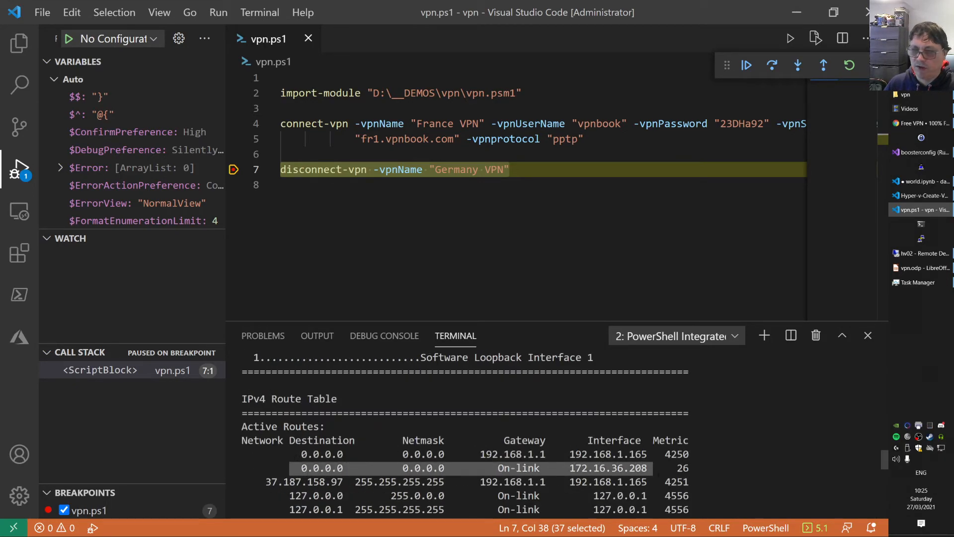
left_click(570, 468)
left_click_drag(569, 467, 647, 468)
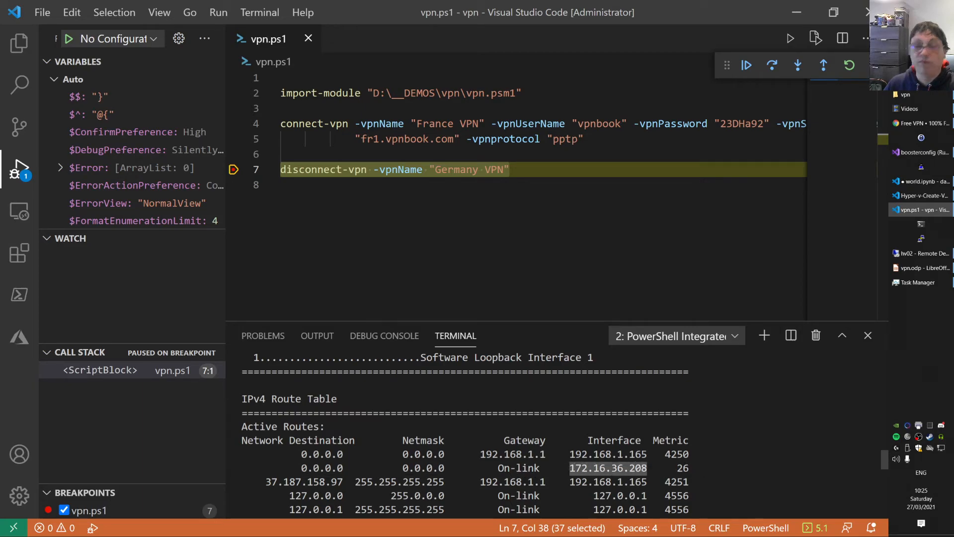
left_click(448, 223)
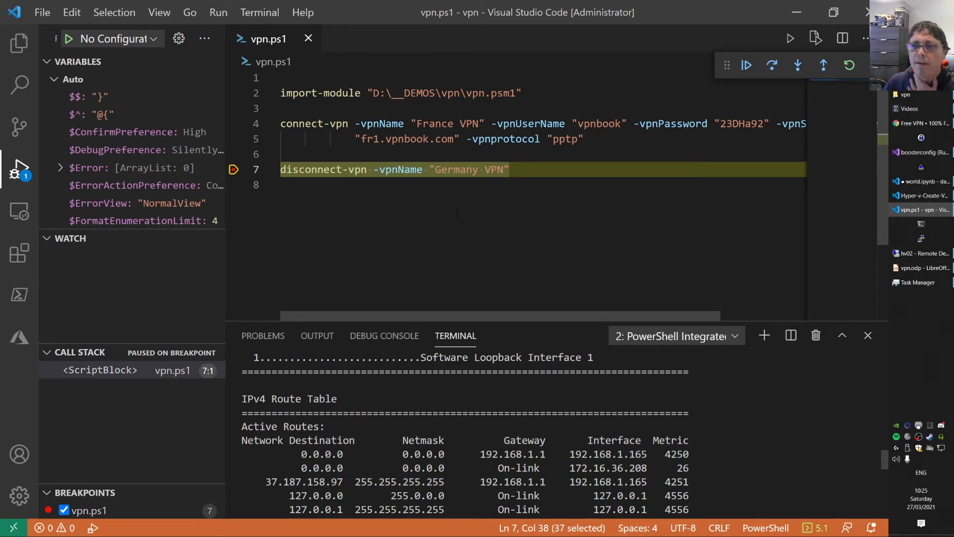
left_click(525, 168)
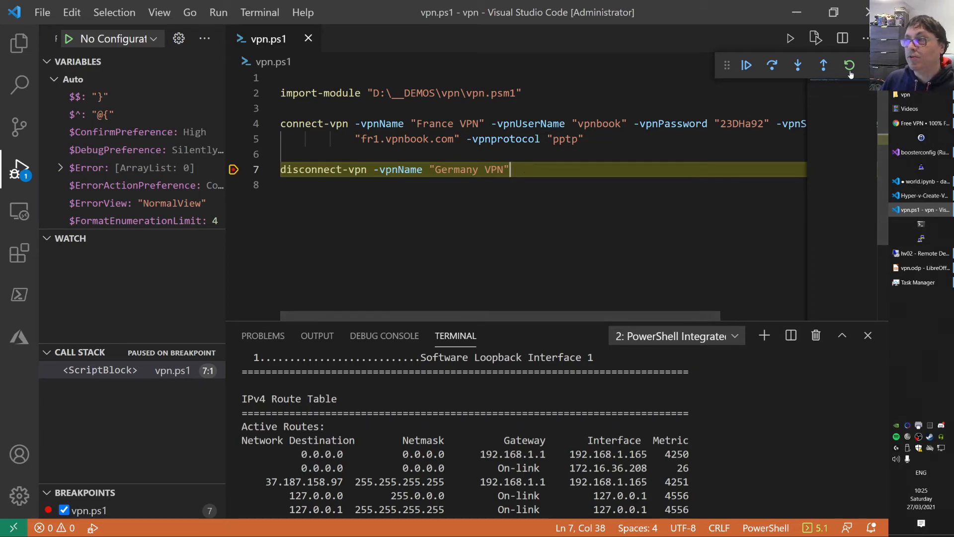
Step: Stop debugging and add $vpnname = "France VPN" on line 3
key("shift+F5")
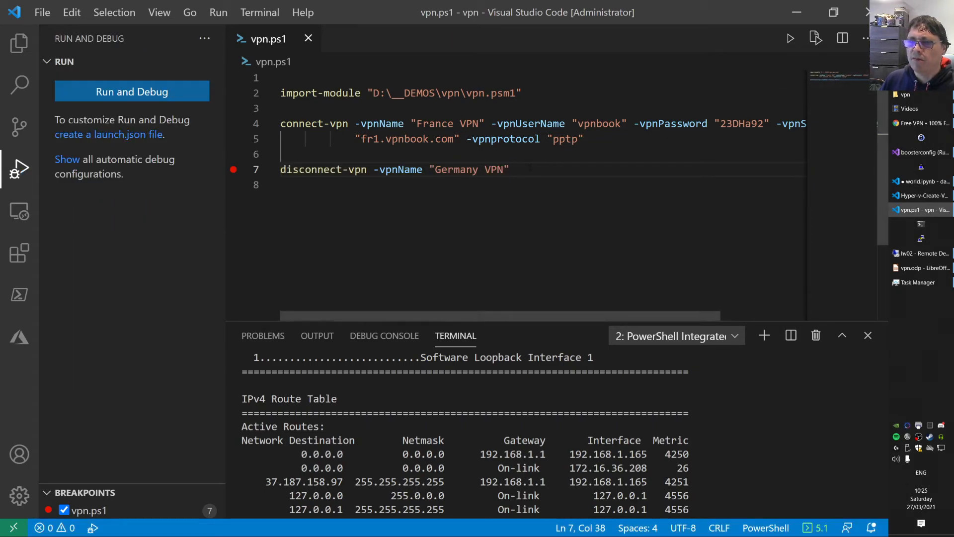
key("ctrl+shift+Right")
key("ctrl+shift+Right")
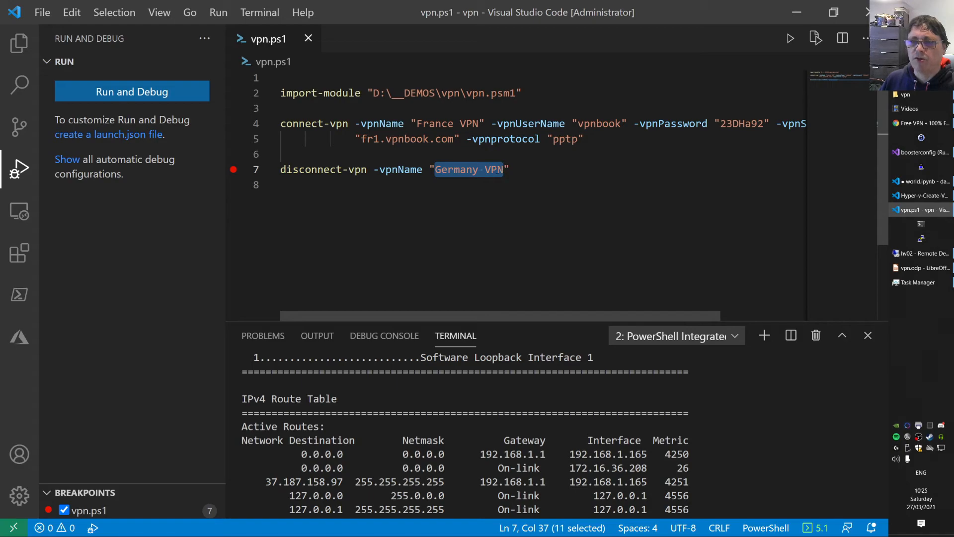
left_click(298, 108)
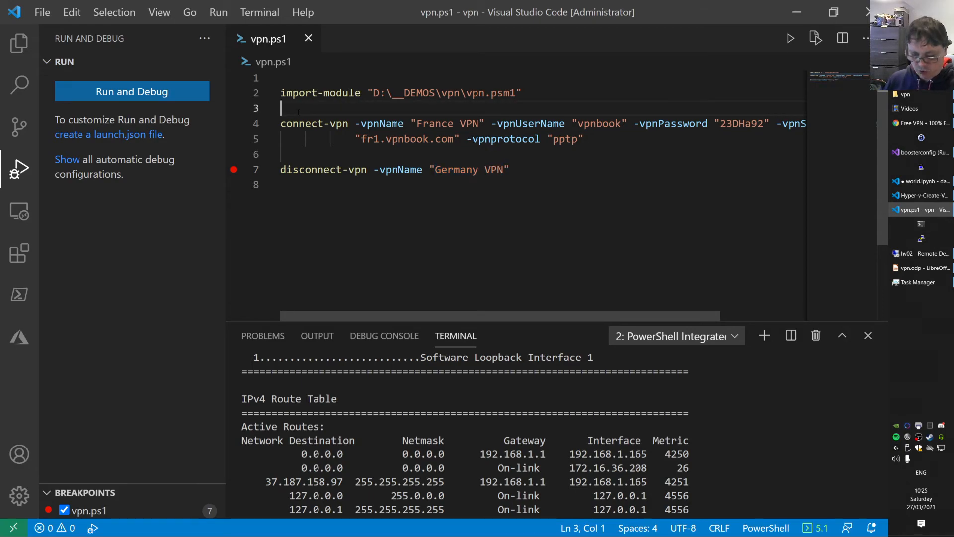
type("$vpname = ")
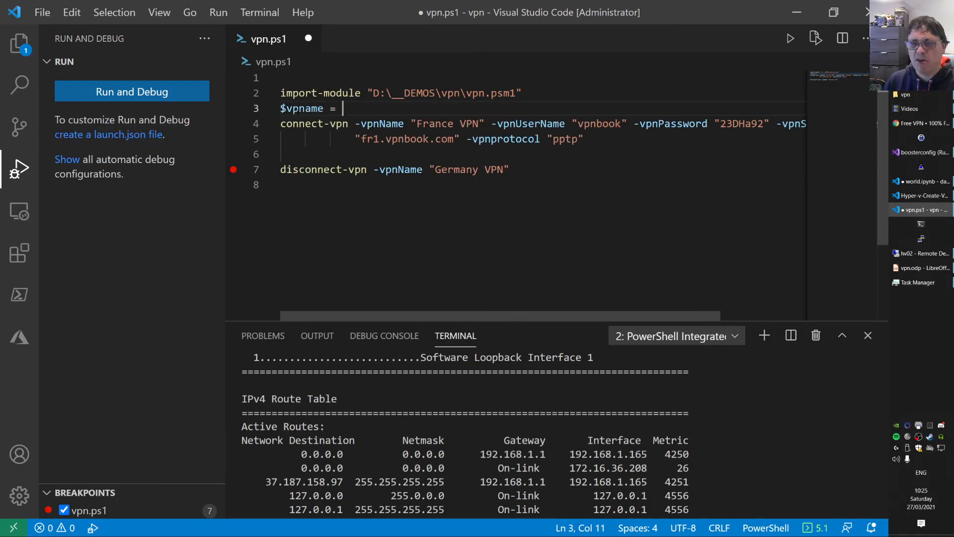
type("\"")
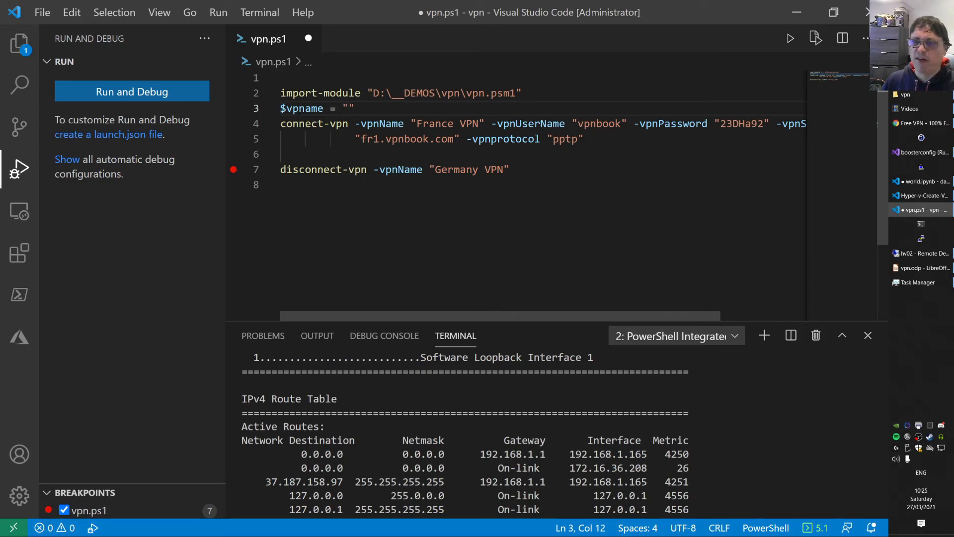
left_click_drag(416, 123, 481, 123)
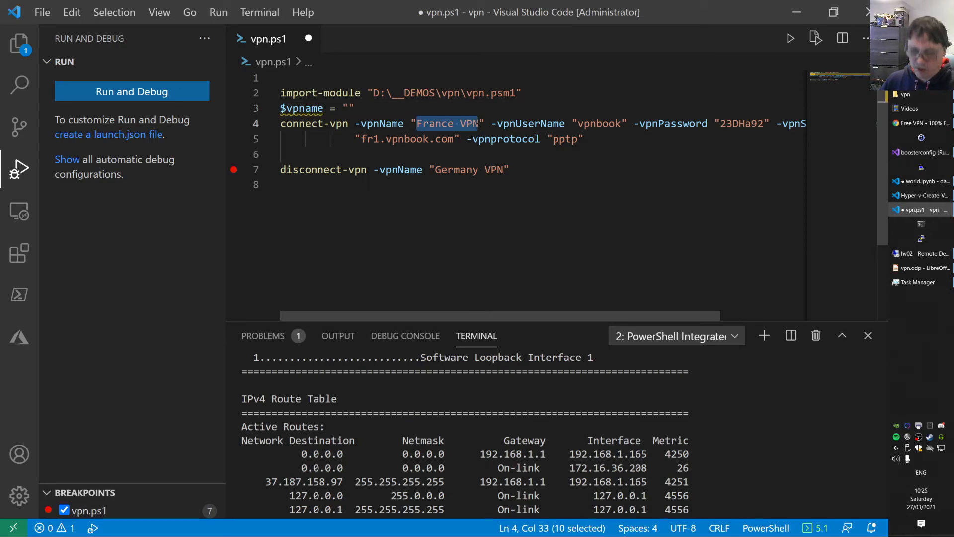
key("ctrl+c")
left_click(350, 108)
key("ctrl+v")
double_click(302, 109)
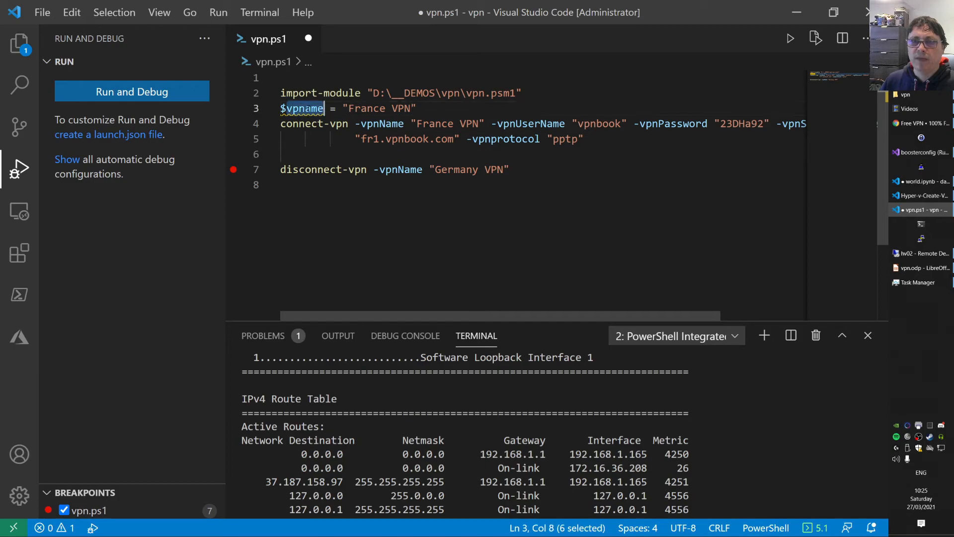
left_click(306, 108)
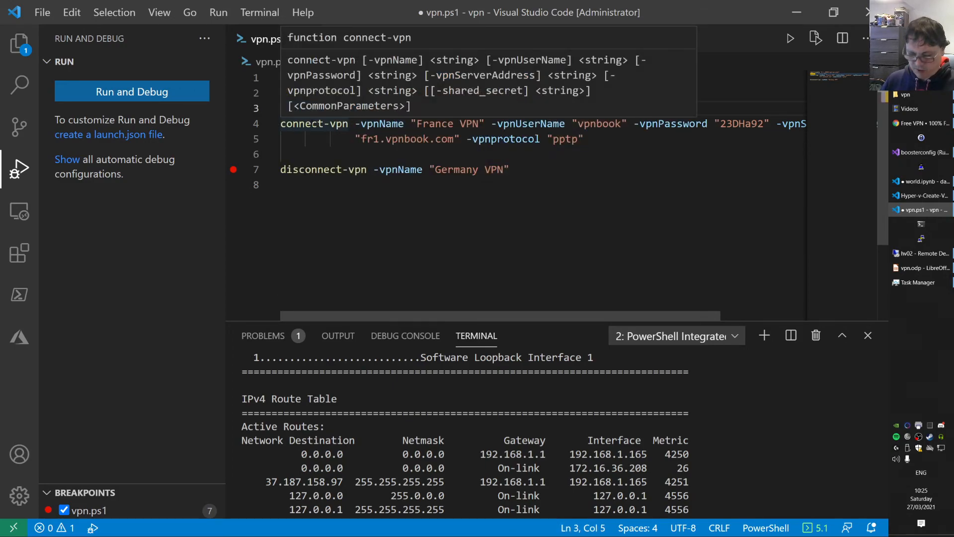
type("nname = \"France VPN")
left_click(312, 140)
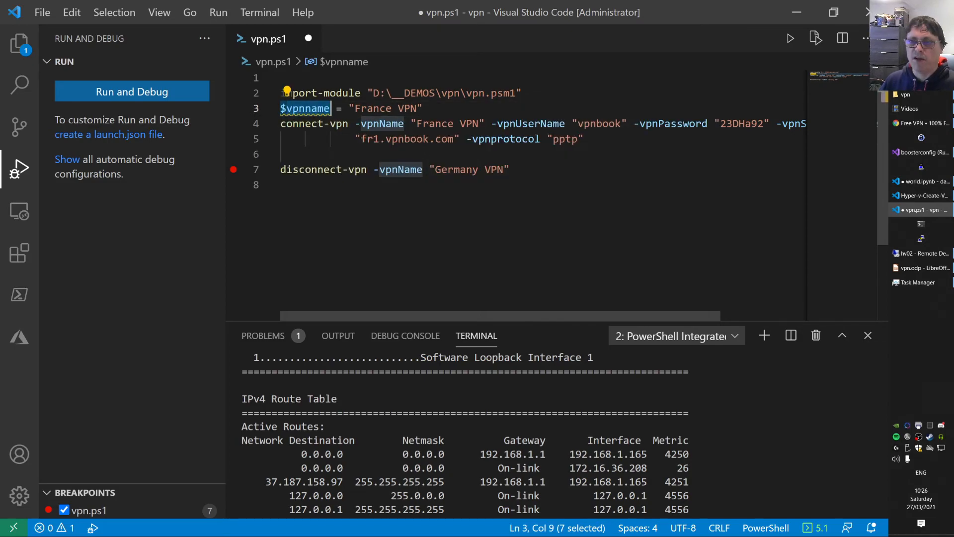
Step: Replace the quoted names in connect-vpn and disconnect-vpn with $vpnname and save
left_click(430, 123)
left_click_drag(410, 123, 487, 123)
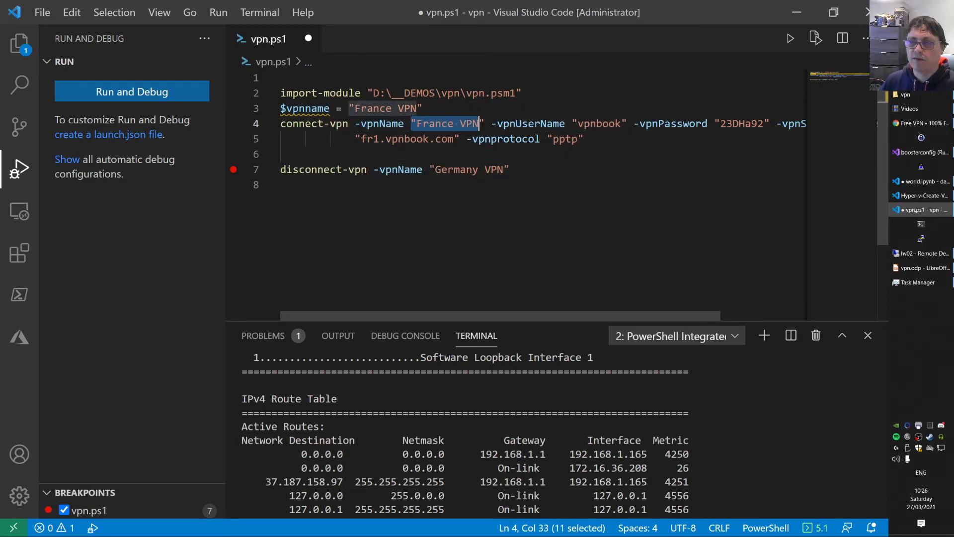
type("$vpnname")
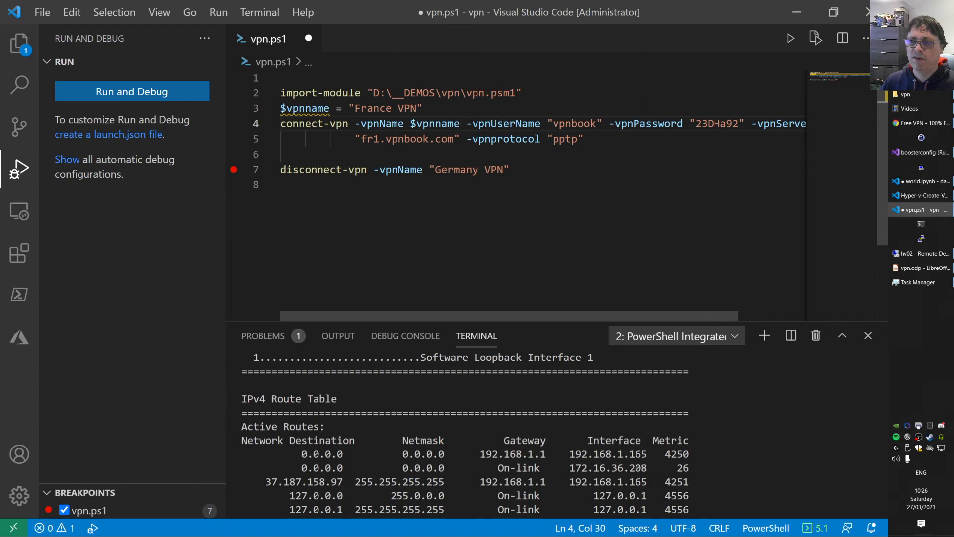
left_click_drag(430, 169, 511, 169)
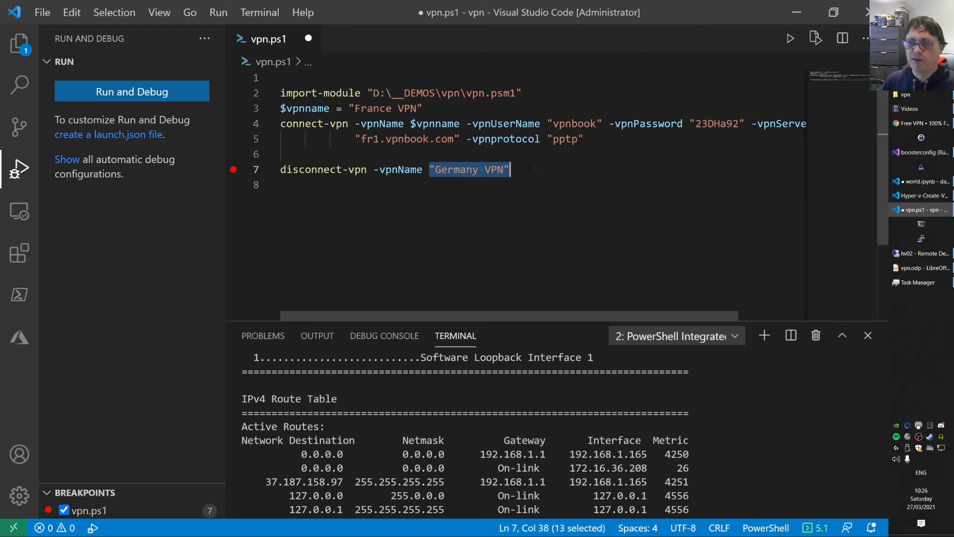
type("$vpnname")
key("ctrl+s")
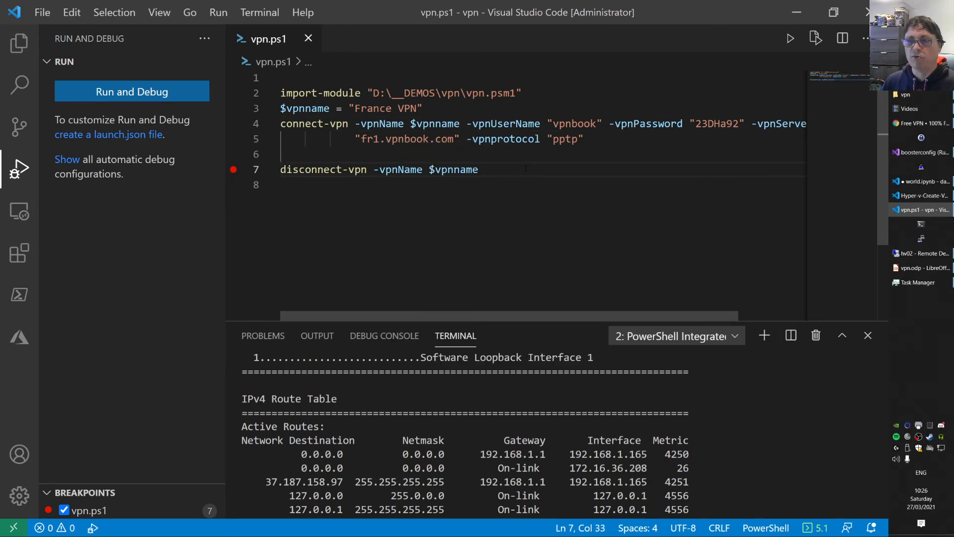
Step: Set blank lines around the $vpnname line, save, and run that line in the terminal with F8
left_click(423, 109)
key("Return")
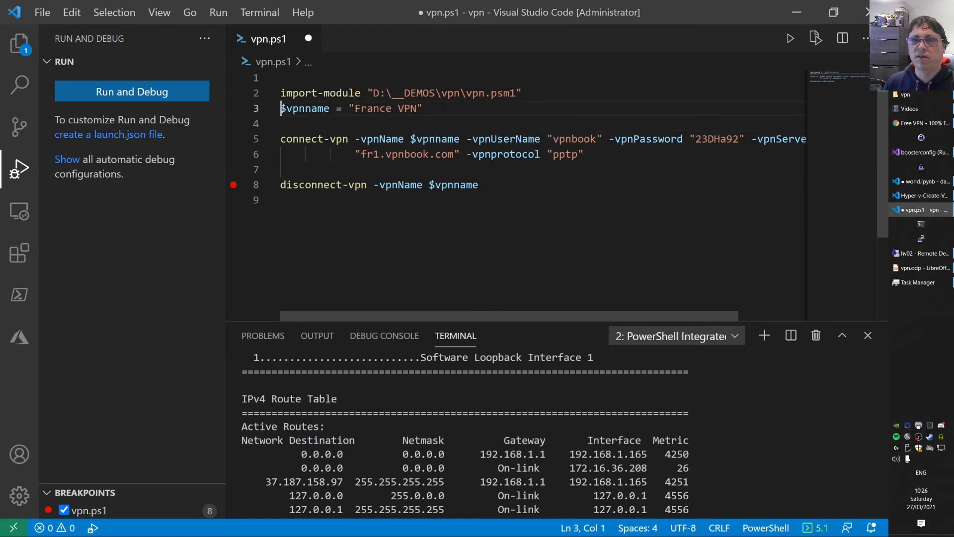
key("Home")
key("Return")
key("Up")
key("ctrl+s")
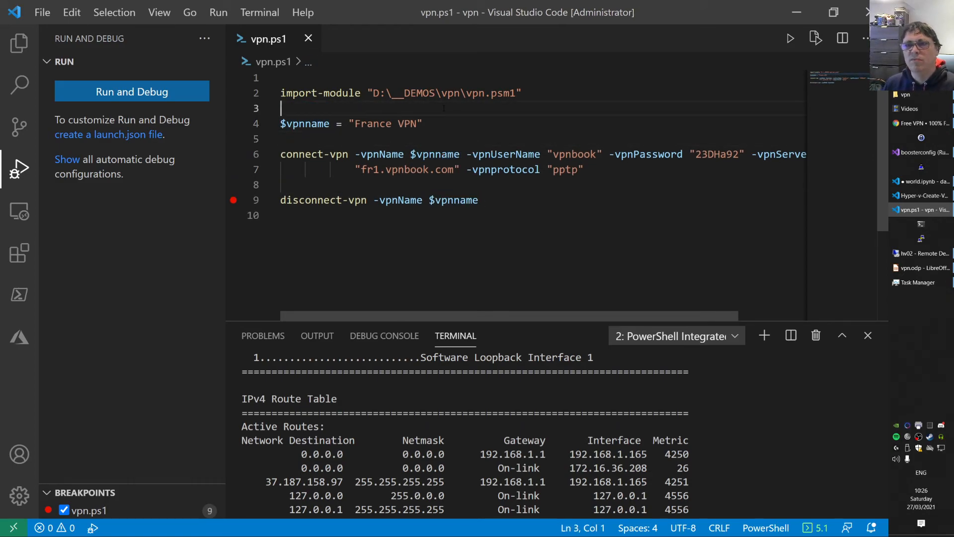
key("Down")
key("End")
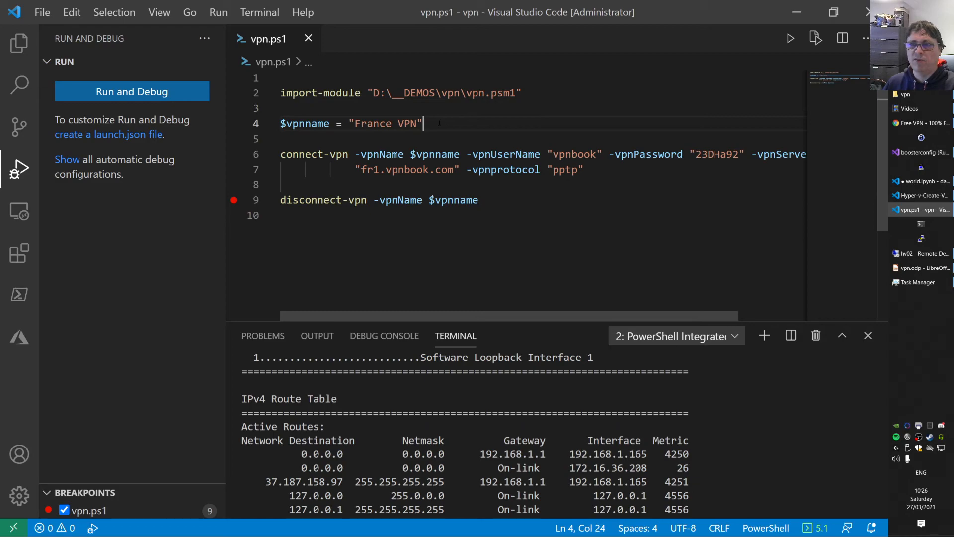
key("F8")
Step: Debug vpn.ps1 to connect to France VPN, check ipconfig shows 172.16.36.9, and reload vpnbook in Chrome
left_click(493, 203)
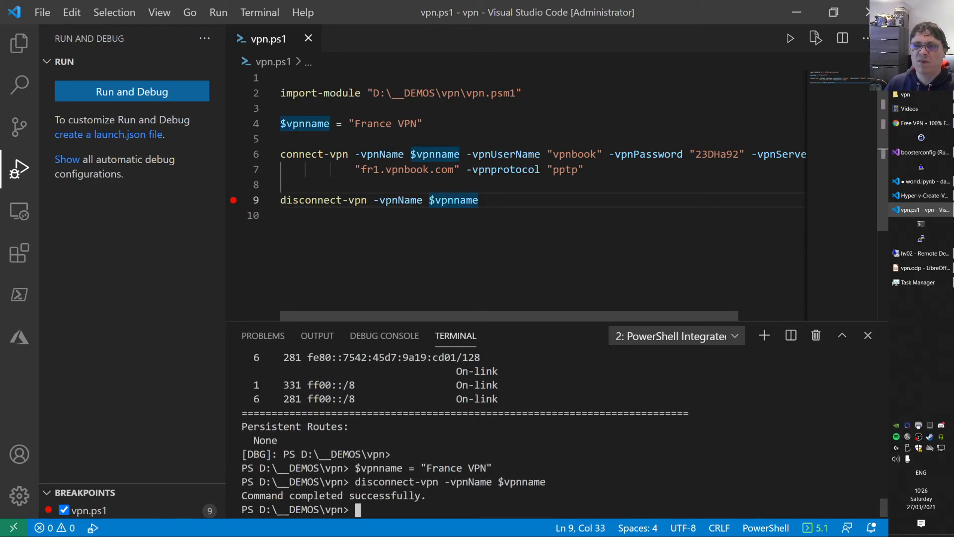
left_click(522, 139)
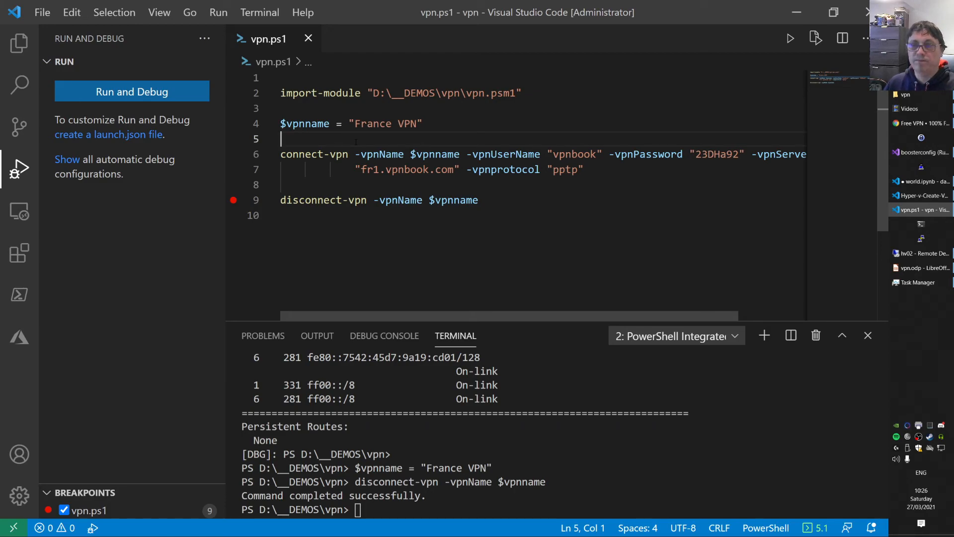
key("F5")
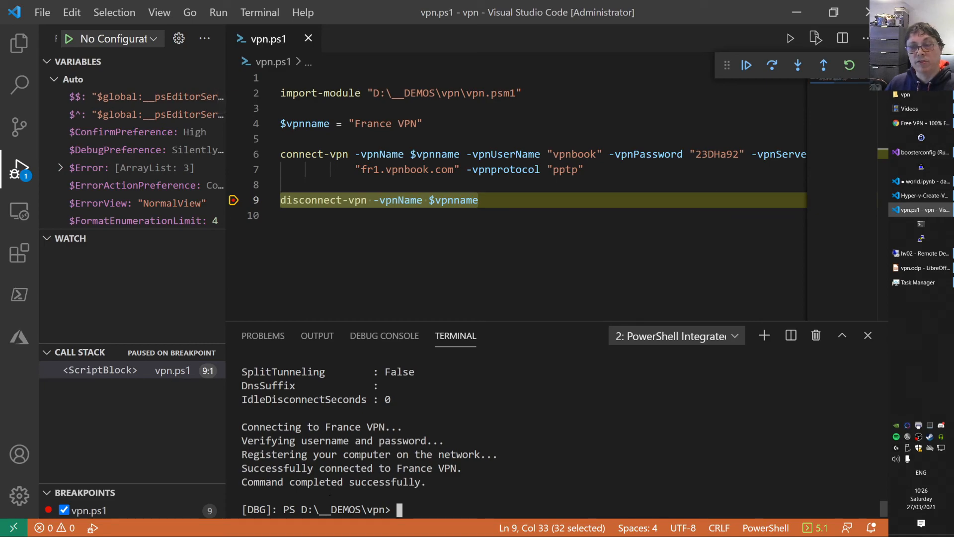
type("ipc")
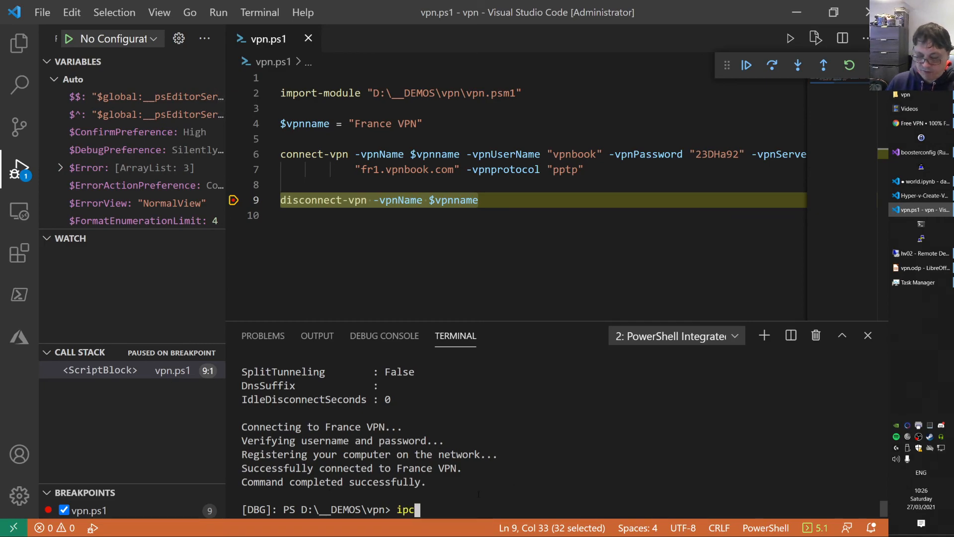
type("onfig")
key("Return")
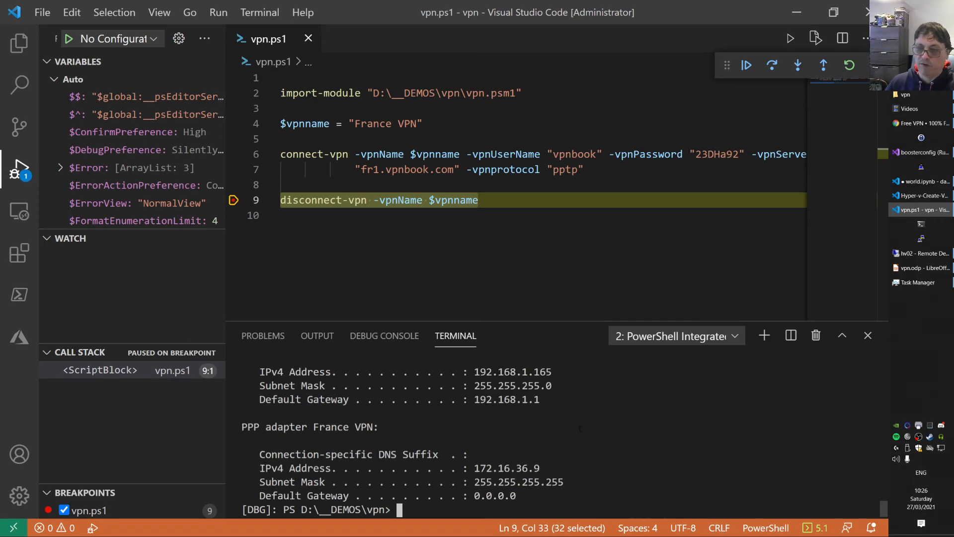
left_click(923, 122)
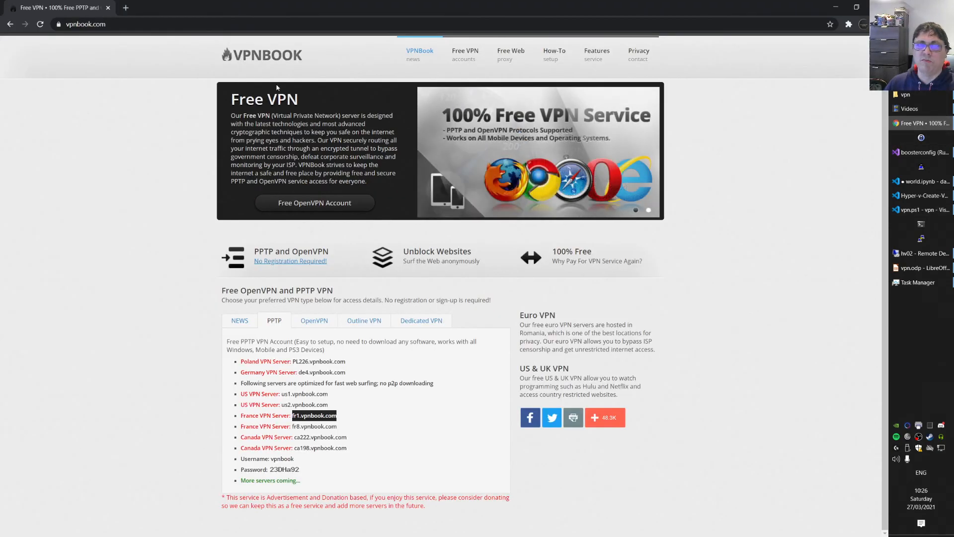
left_click(41, 24)
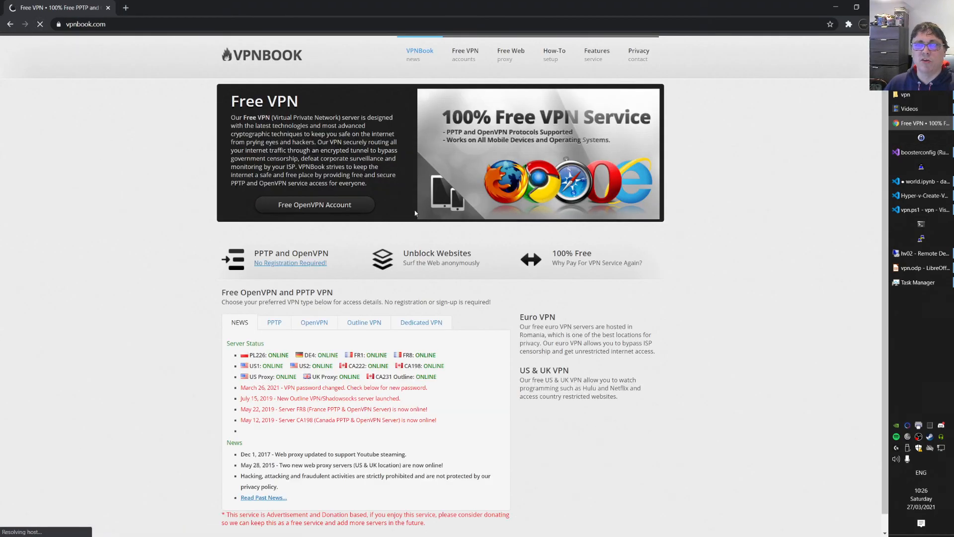
Step: Continue the debug run so disconnect-vpn completes, then show the Explorer file list
left_click(837, 9)
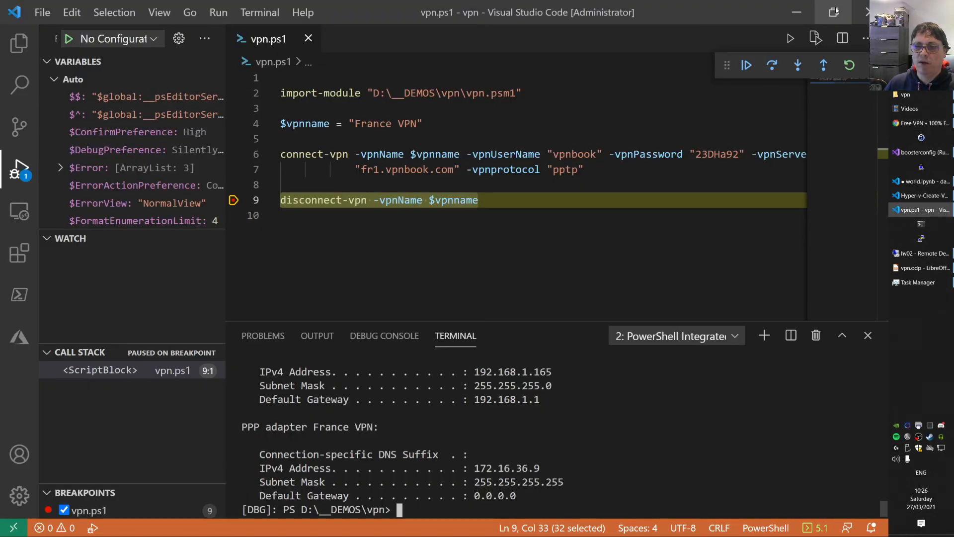
left_click(493, 201)
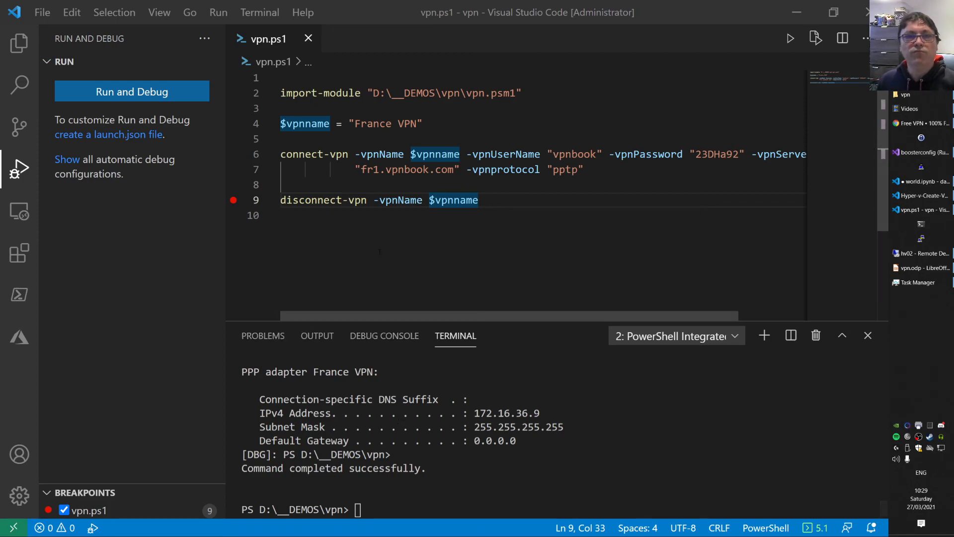
key("ctrl+shift+e")
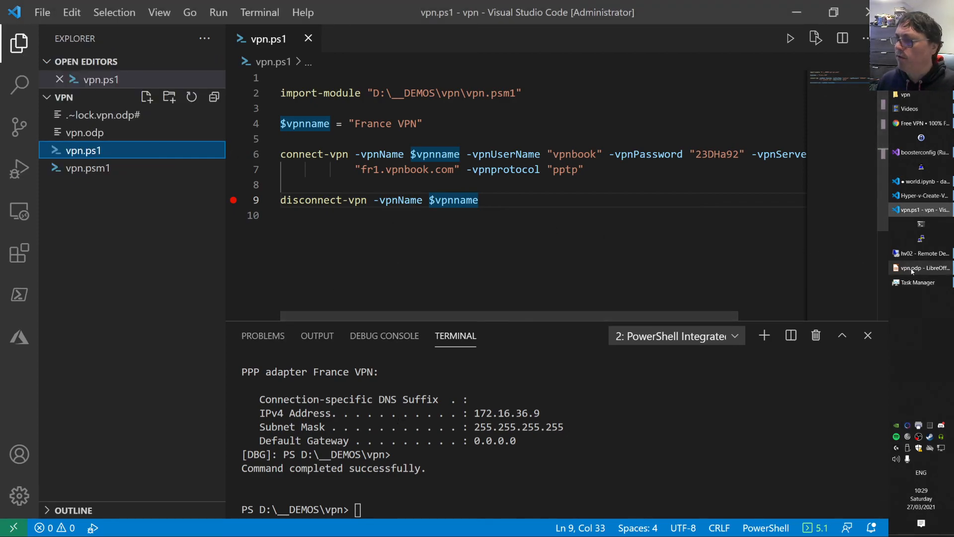
Step: Switch to the vpn presentation, view the Agenda slide, then The end slide
left_click(922, 267)
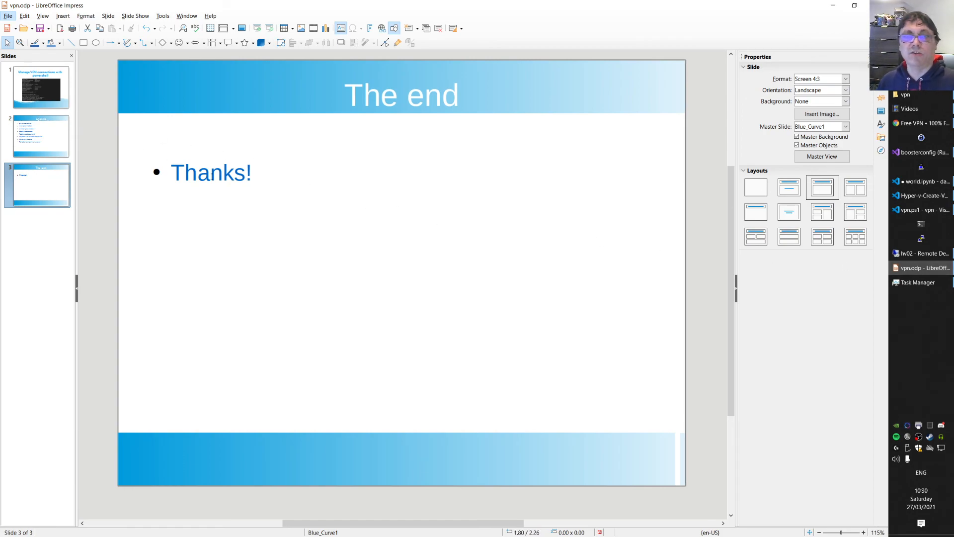
left_click(52, 140)
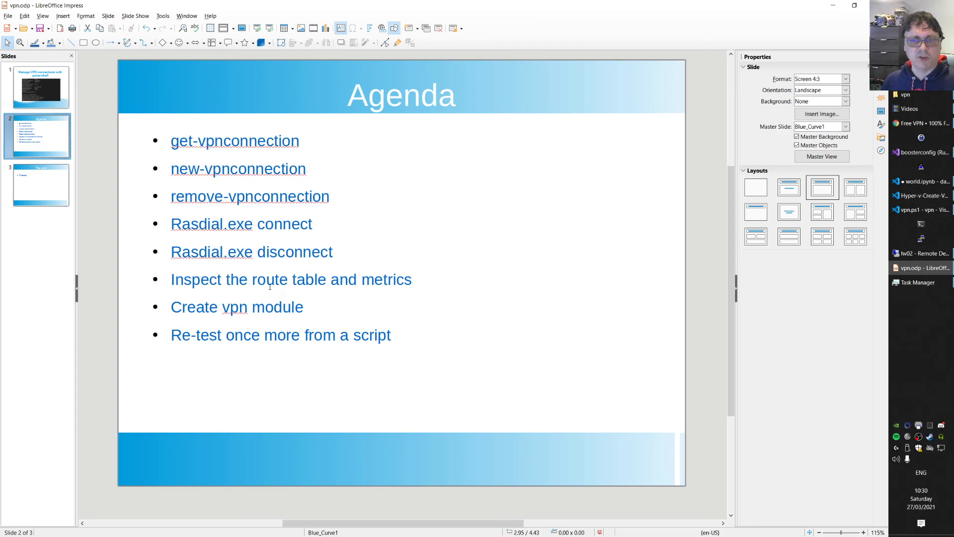
left_click(52, 188)
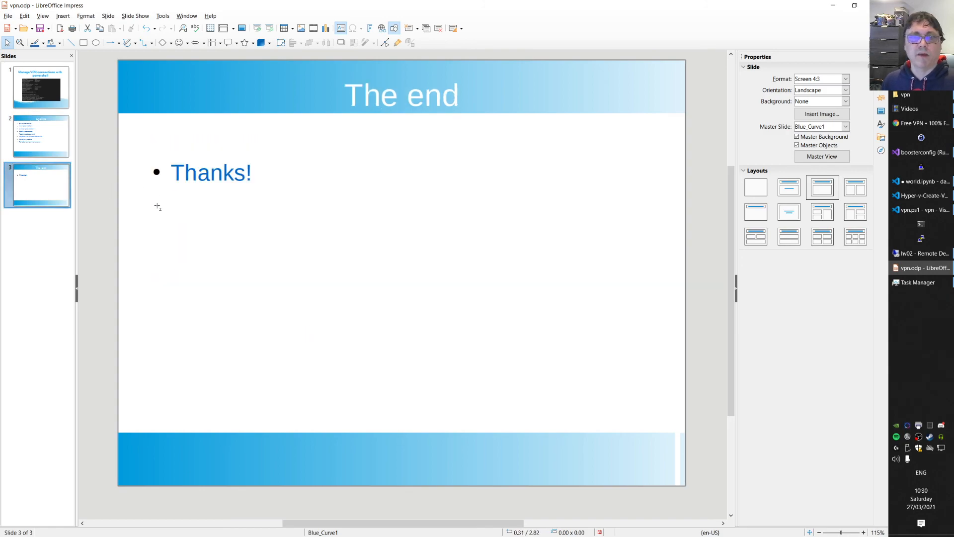